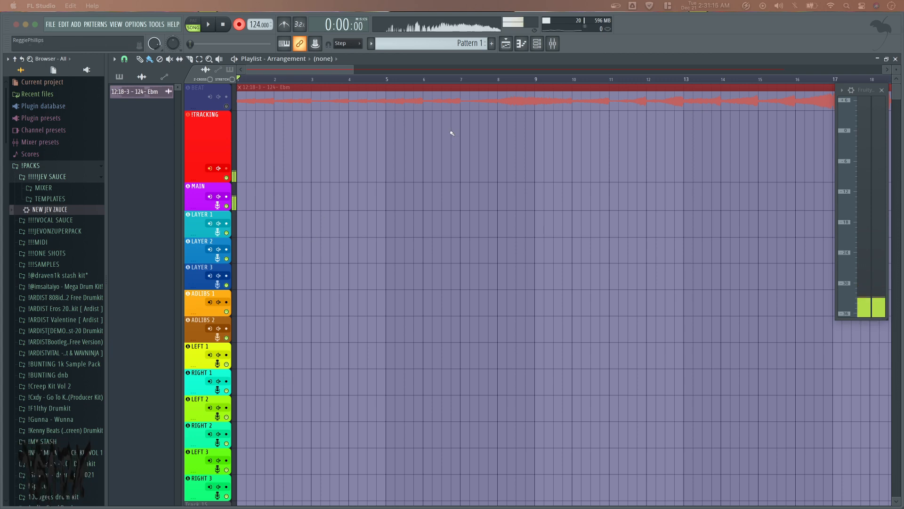
# Step: Open the mixer, move its window up to the middle of the playlist, and select the Master track
pyautogui.click(553, 43)
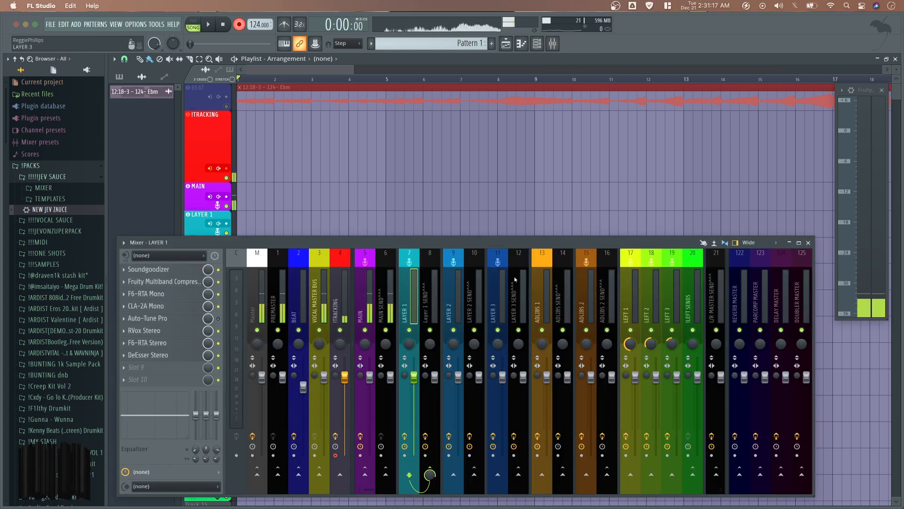
pyautogui.press('F9')
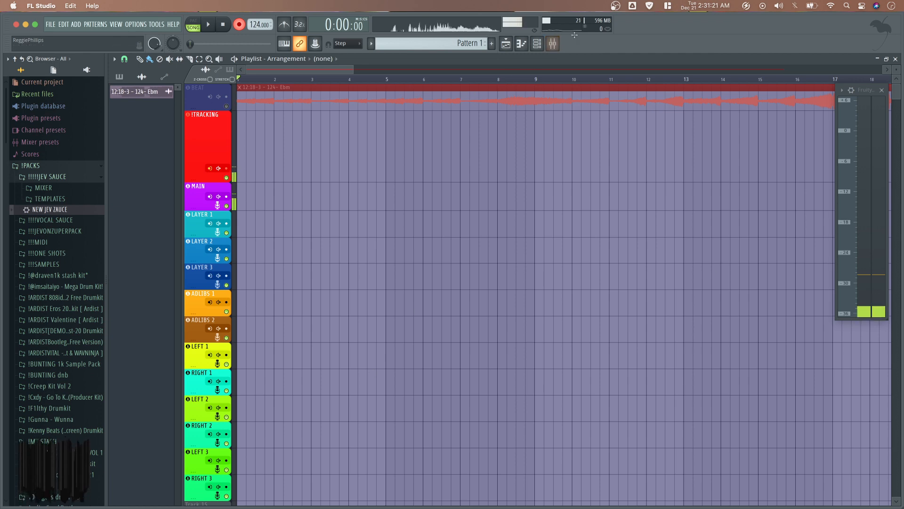
pyautogui.click(554, 45)
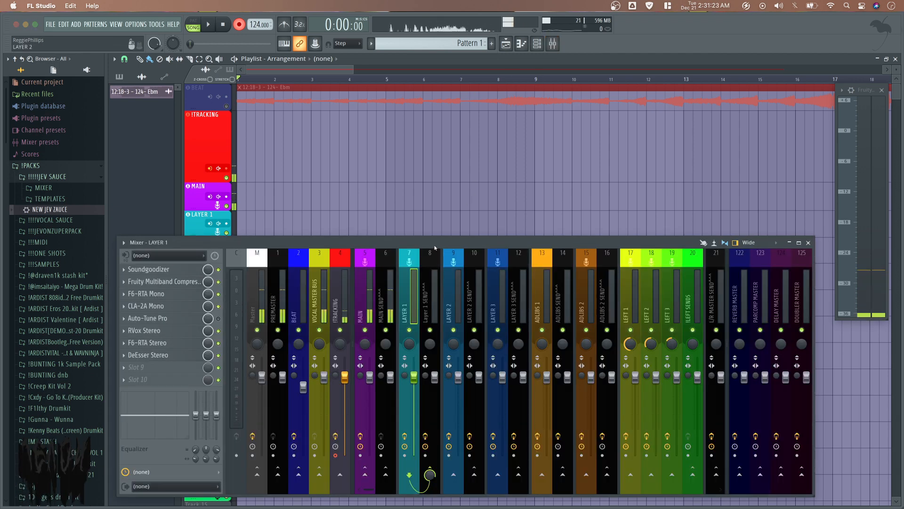
pyautogui.moveTo(436, 243); pyautogui.dragTo(471, 184)
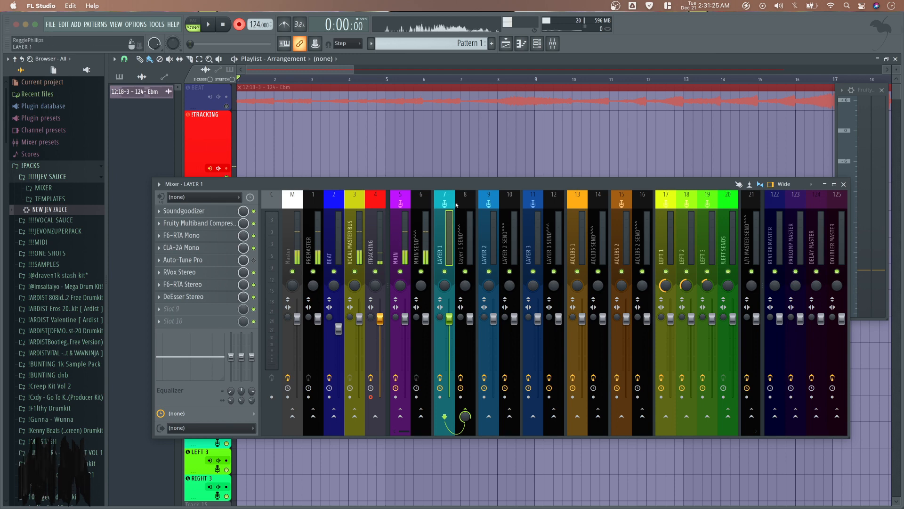
pyautogui.click(292, 242)
pyautogui.moveTo(334, 186); pyautogui.dragTo(293, 175)
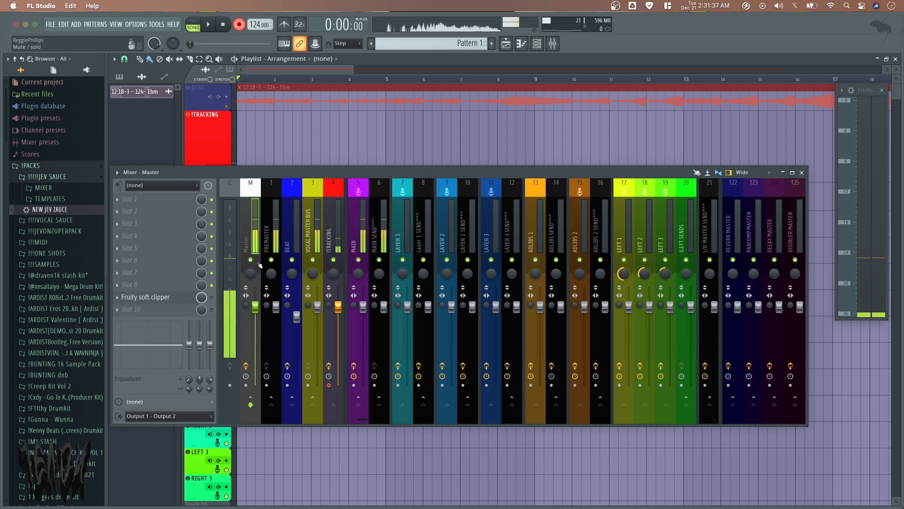
# Step: Examine the effect slots and routing of the PREMASTER, BEAT and VOCAL MASTER BUS tracks
pyautogui.click(277, 239)
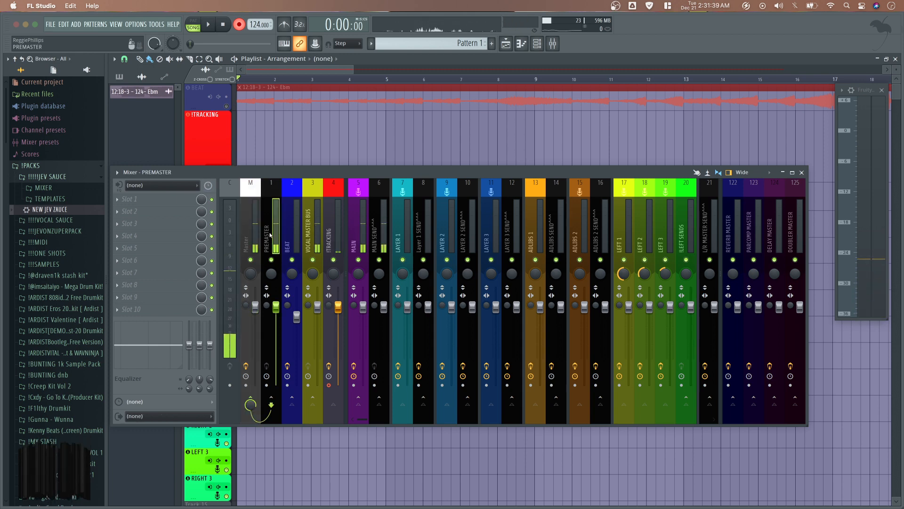
pyautogui.click(297, 243)
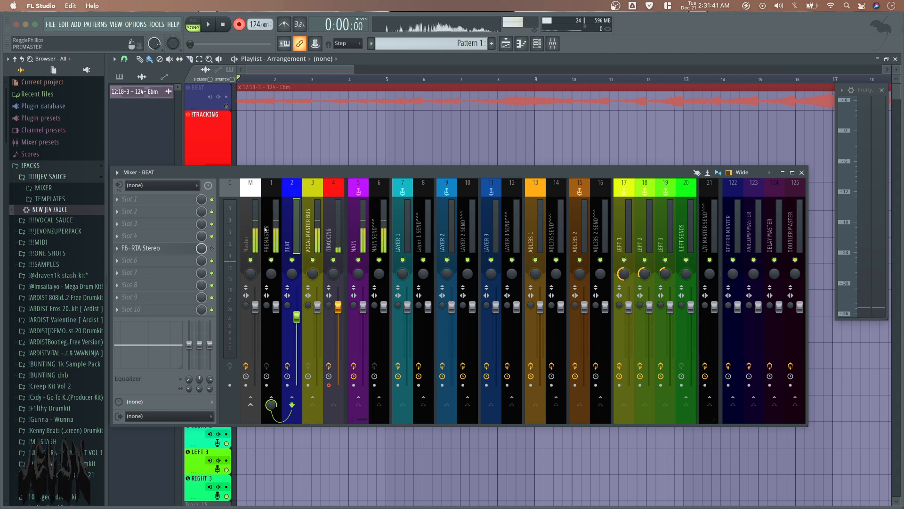
pyautogui.click(311, 239)
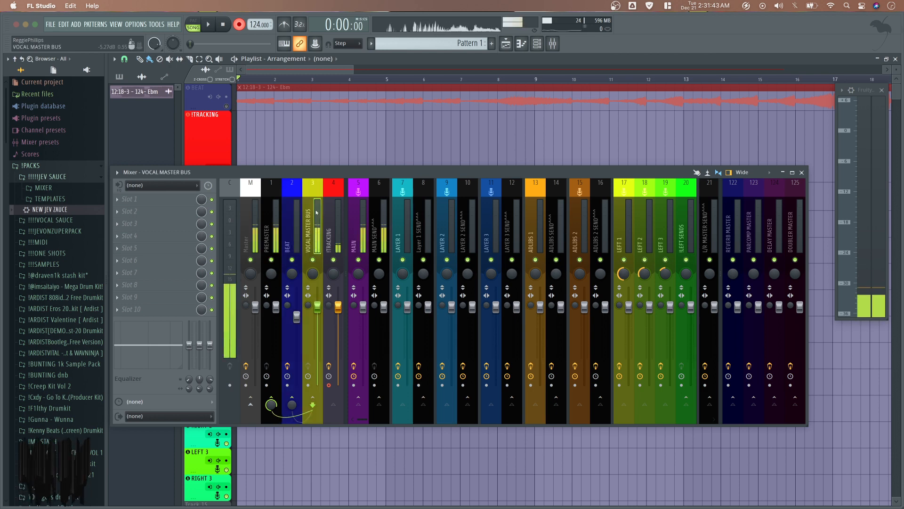
pyautogui.click(272, 235)
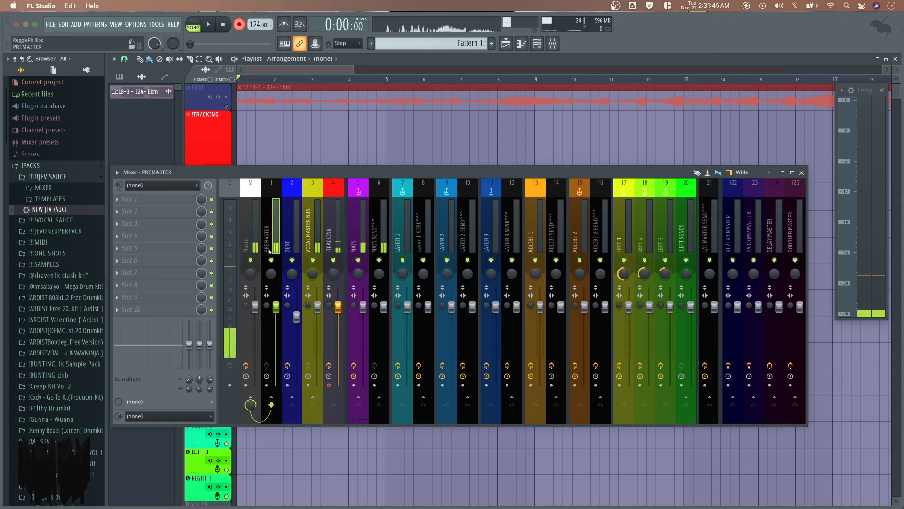
pyautogui.click(314, 225)
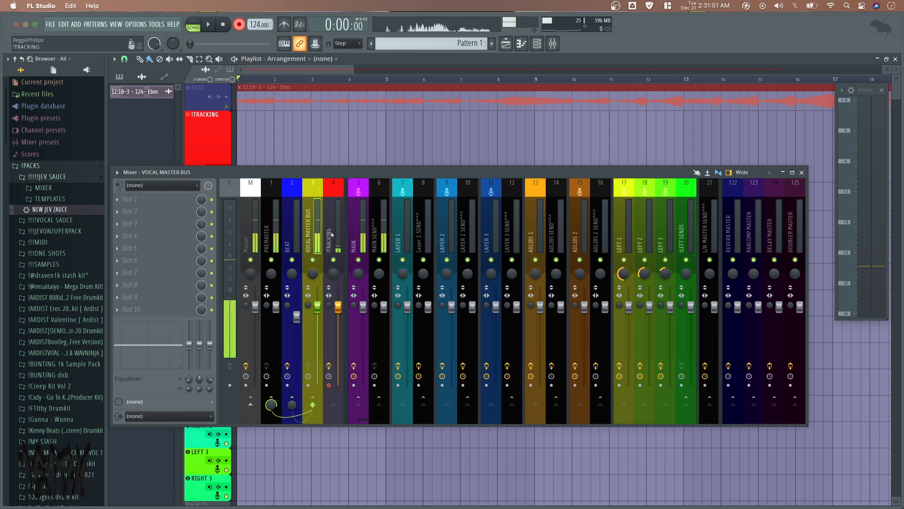
# Step: Trace the routing from the !TRACKING input track to the MAIN vocal track
pyautogui.click(334, 180)
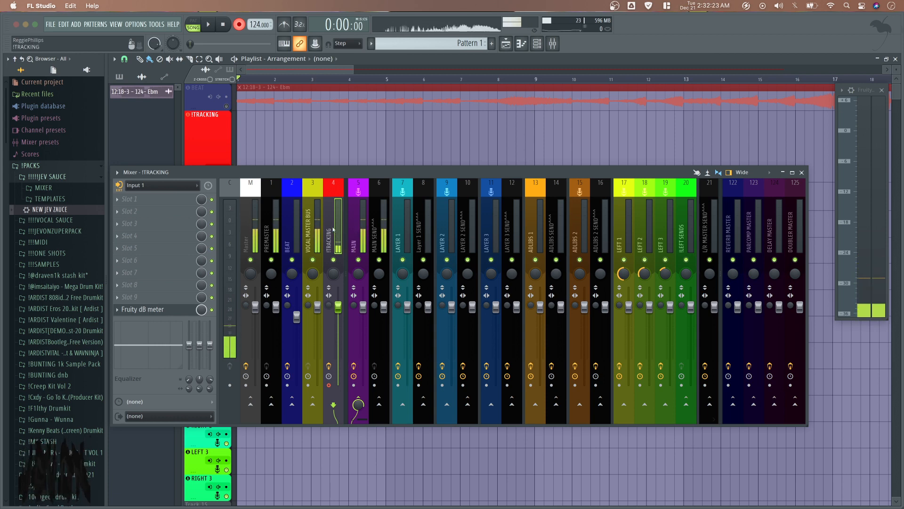
pyautogui.click(356, 245)
pyautogui.click(331, 273)
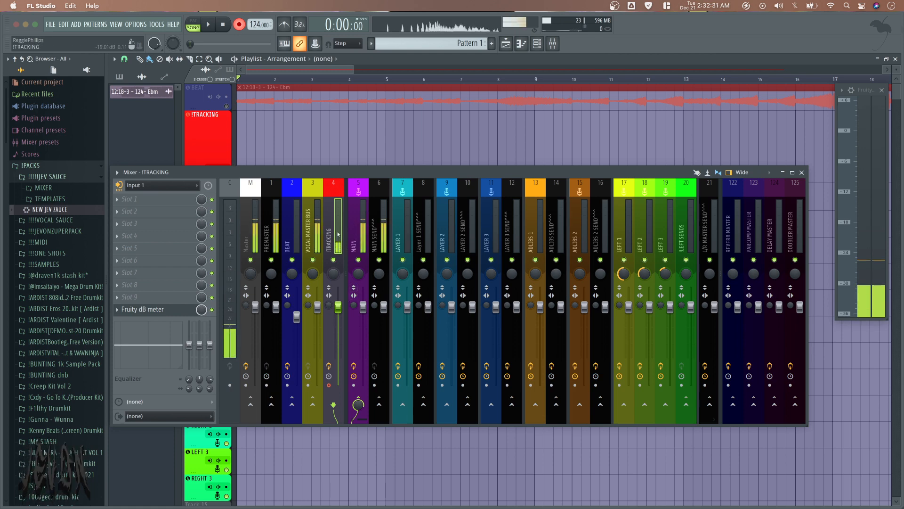
pyautogui.click(363, 229)
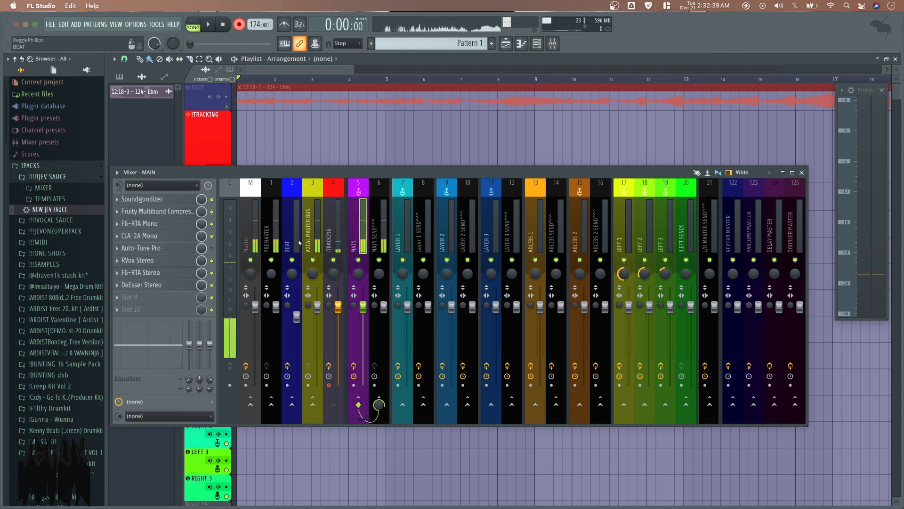
# Step: Compare the MAIN track's effects chain and routing with those of its send track
pyautogui.click(383, 241)
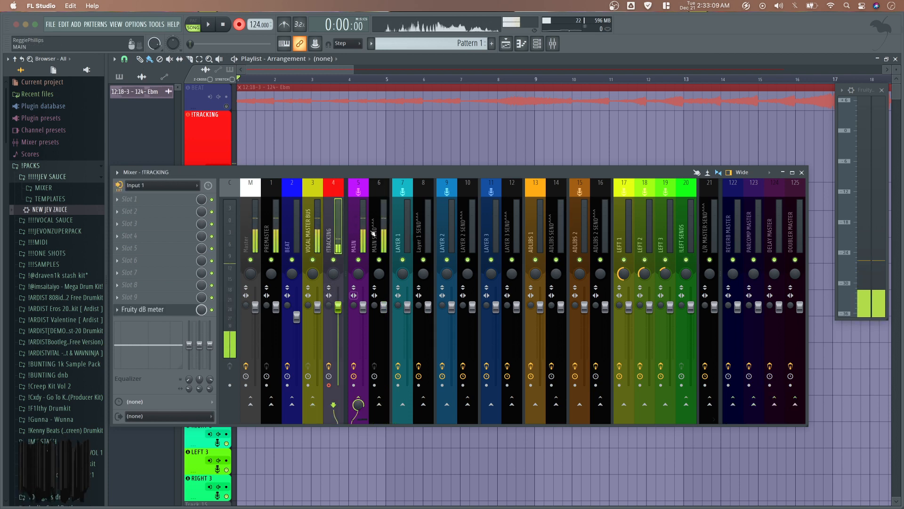
pyautogui.click(355, 229)
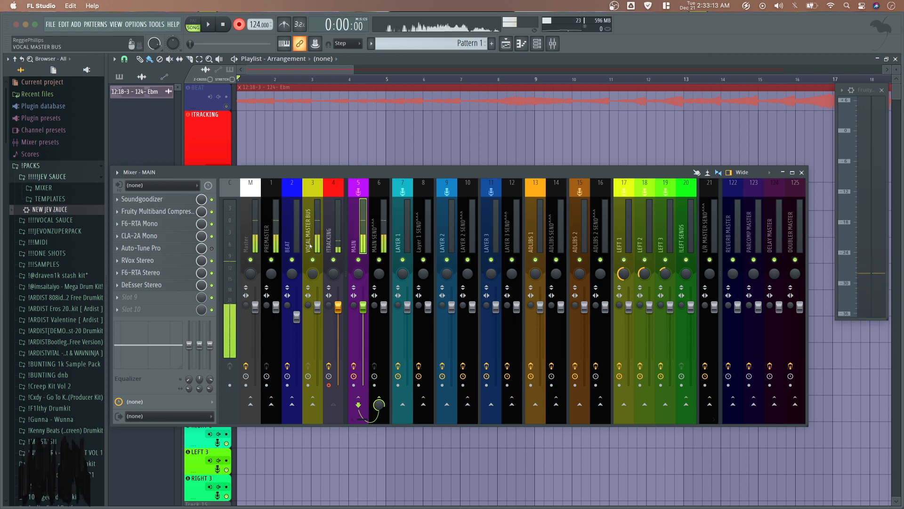
pyautogui.press('Right')
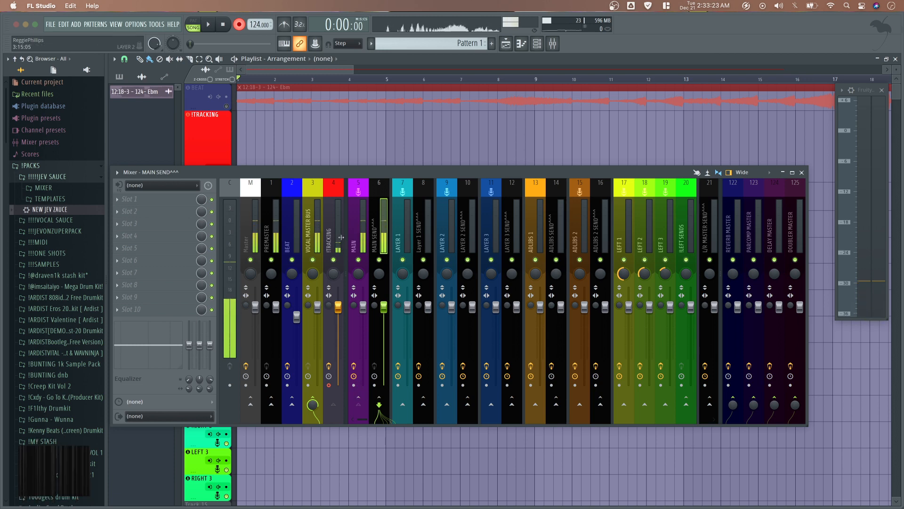
pyautogui.click(353, 269)
pyautogui.press('Right')
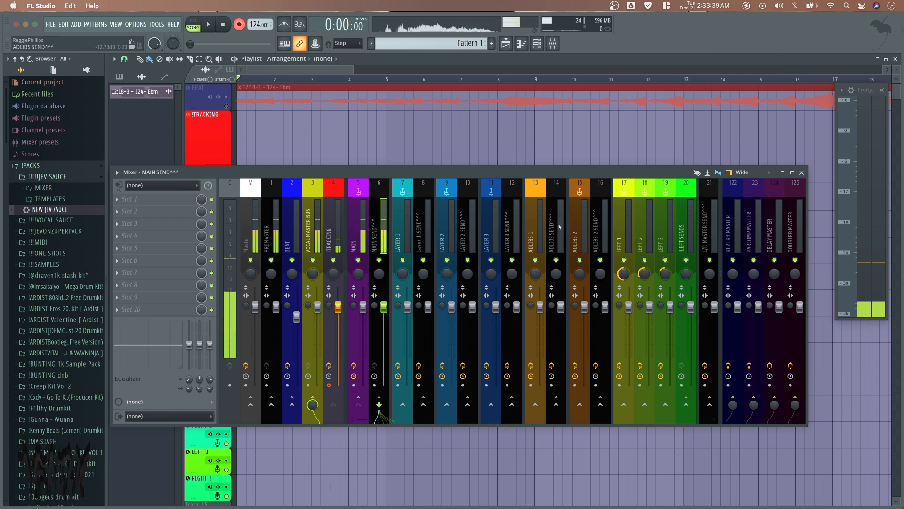
# Step: Check the effects chains on the LAYER 1, LAYER 2 and LAYER 3 tracks
pyautogui.click(395, 238)
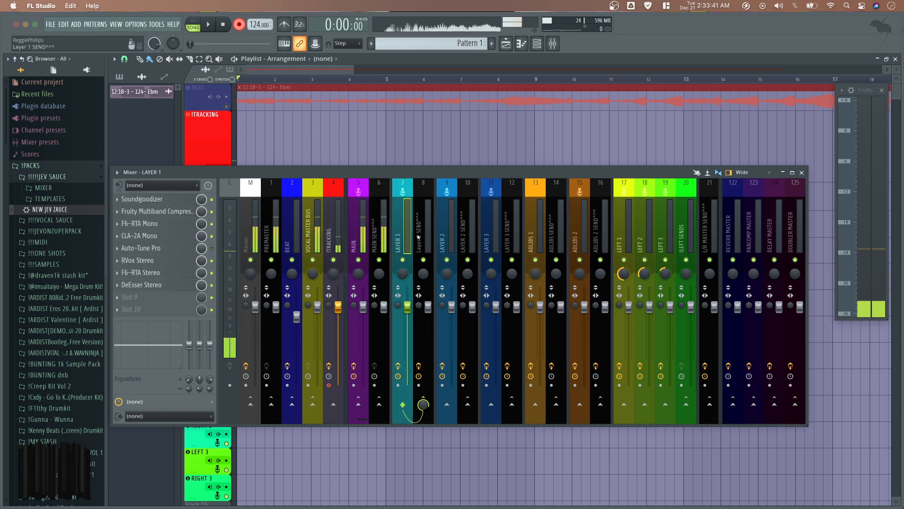
pyautogui.click(443, 238)
pyautogui.click(489, 238)
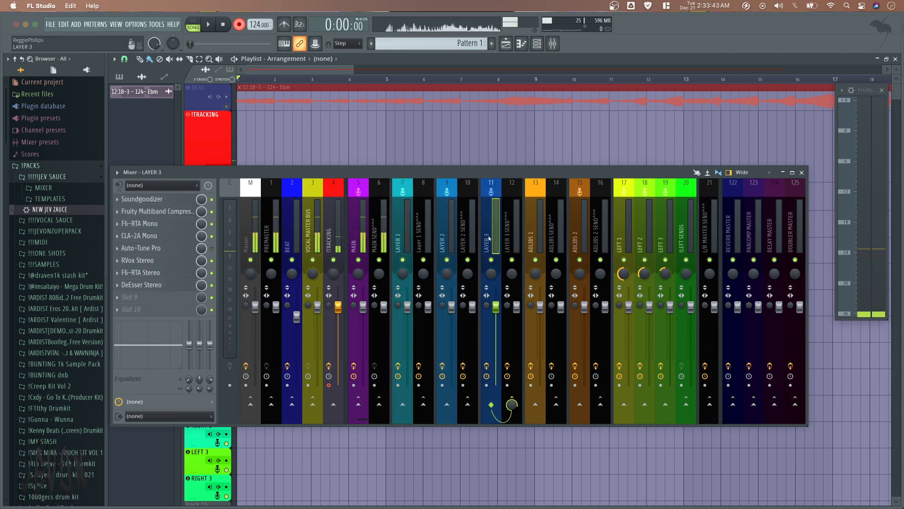
# Step: Go through the three layer send tracks and view the Fruity parametric EQ 2 on the LAYER 3 send, then close it
pyautogui.click(419, 244)
pyautogui.click(464, 233)
pyautogui.click(507, 236)
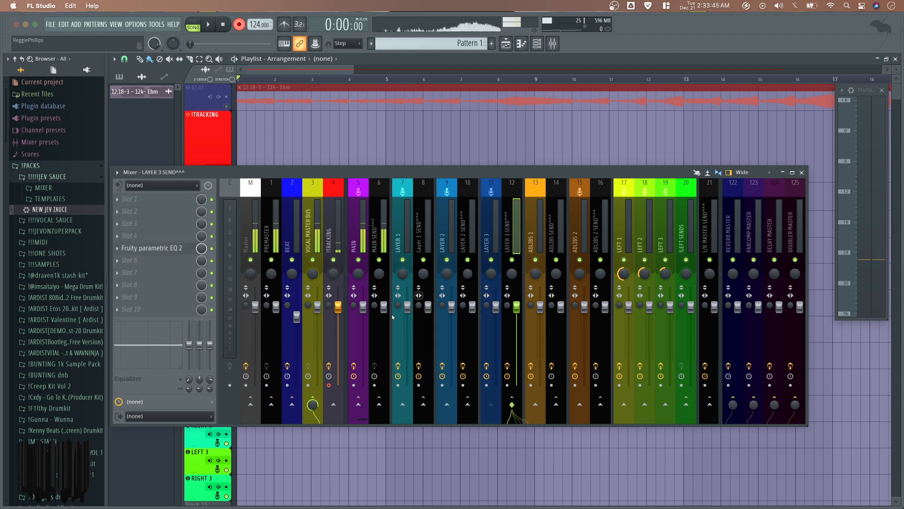
pyautogui.click(147, 249)
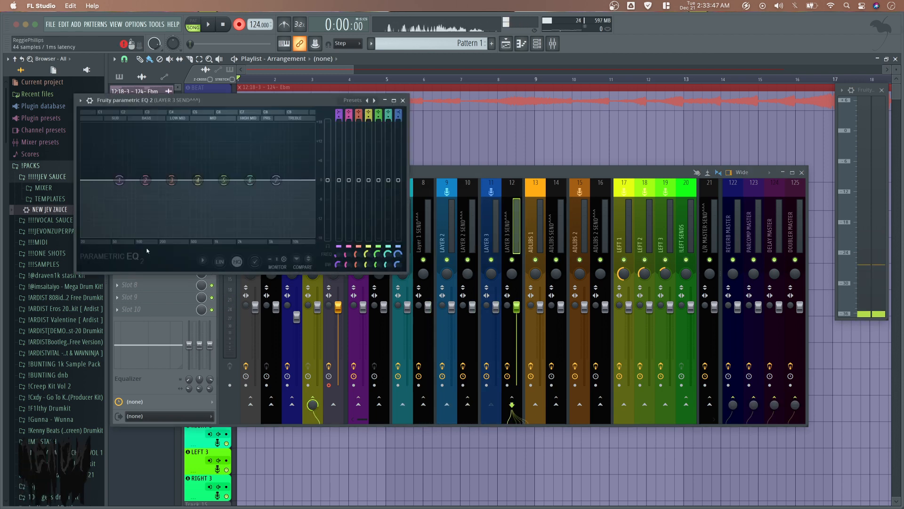
pyautogui.click(402, 100)
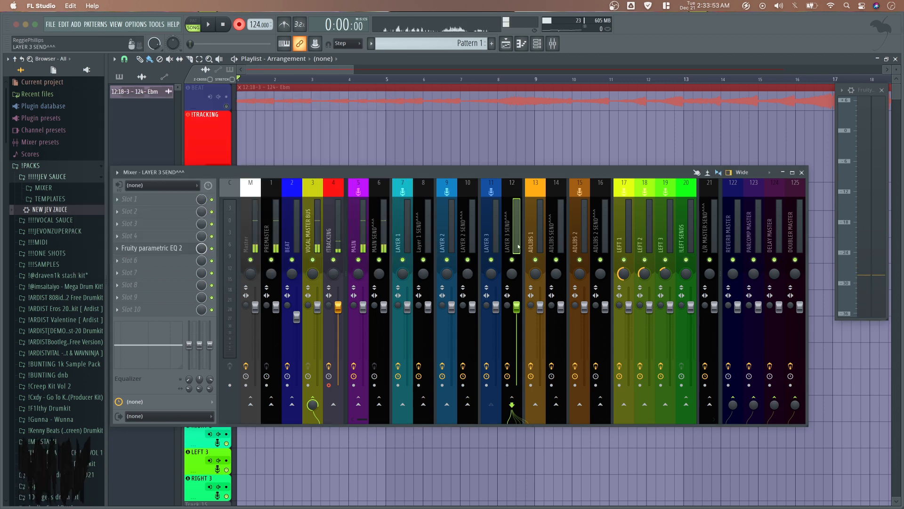
# Step: Examine the ADLIBS 1 track and its send, including the EQ curve in the send's Fruity parametric EQ 2
pyautogui.click(535, 247)
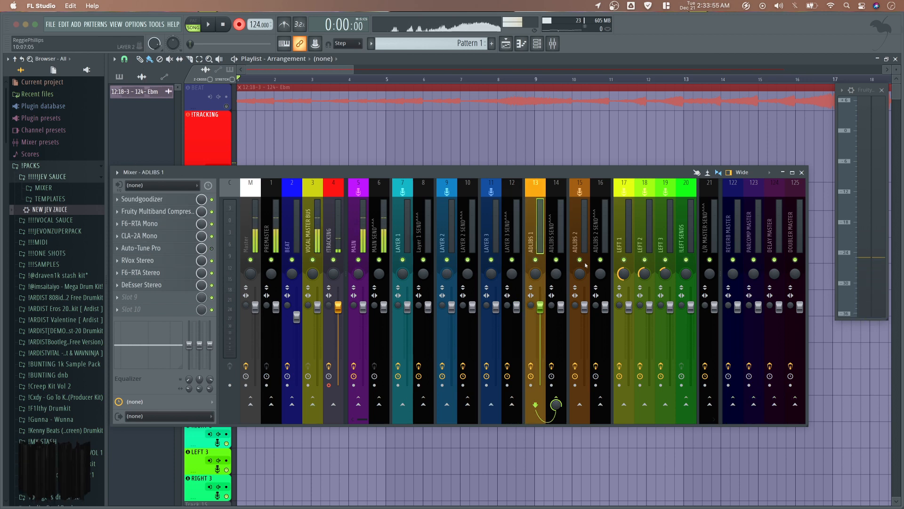
pyautogui.click(561, 240)
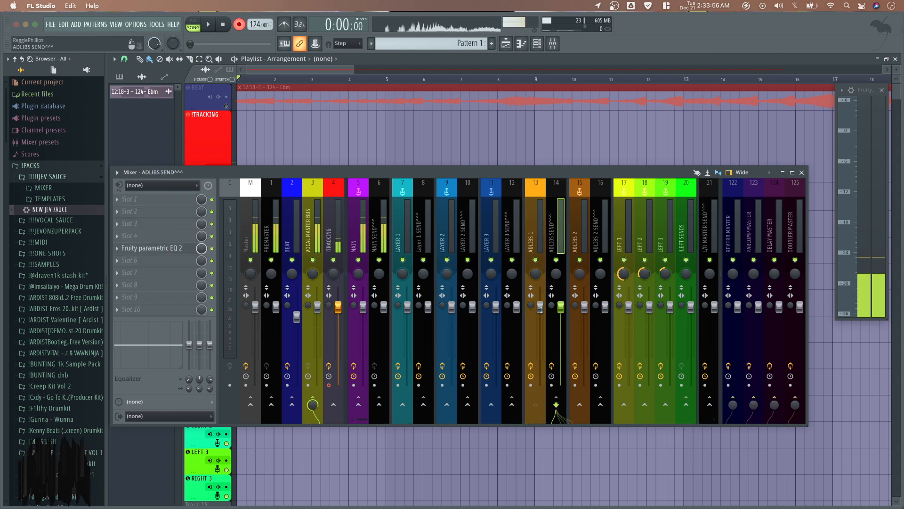
pyautogui.click(172, 249)
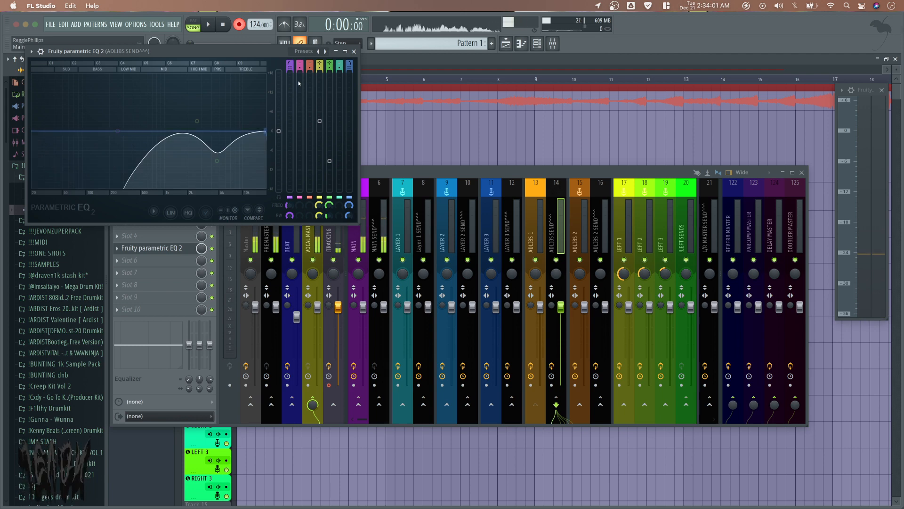
pyautogui.click(357, 52)
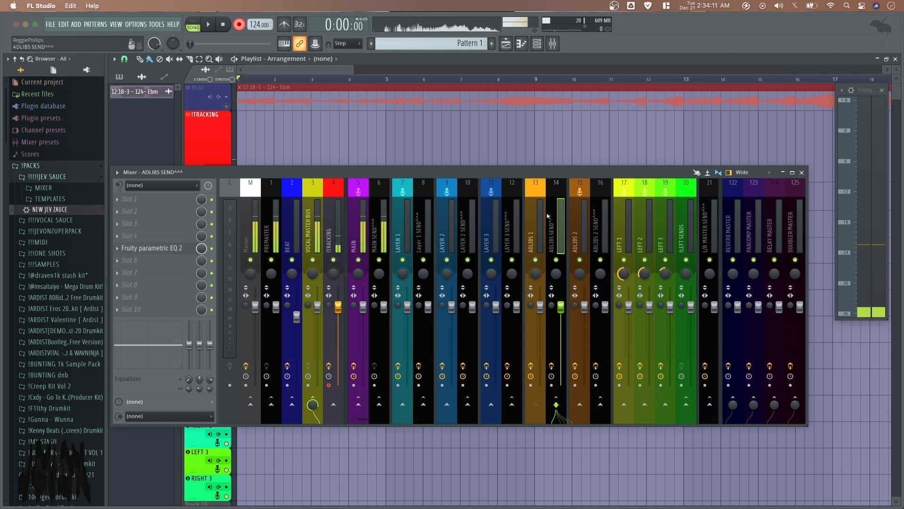
pyautogui.click(536, 191)
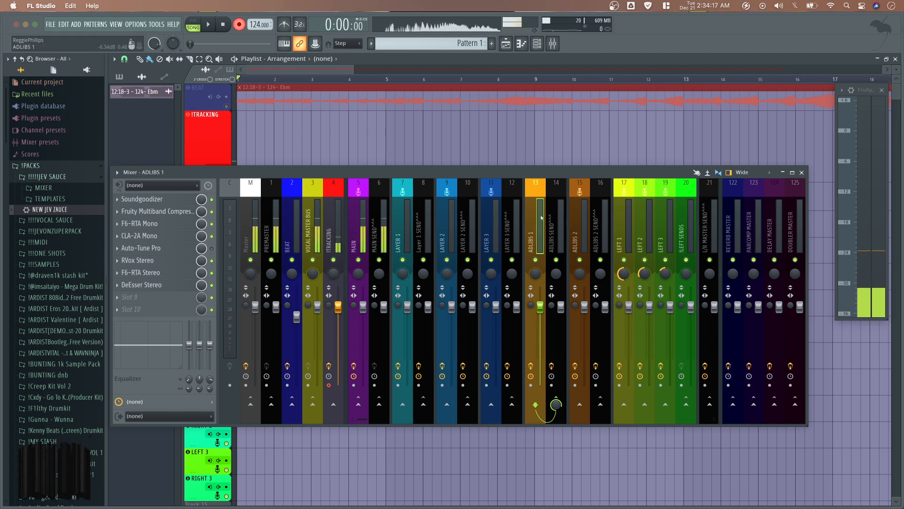
pyautogui.click(558, 225)
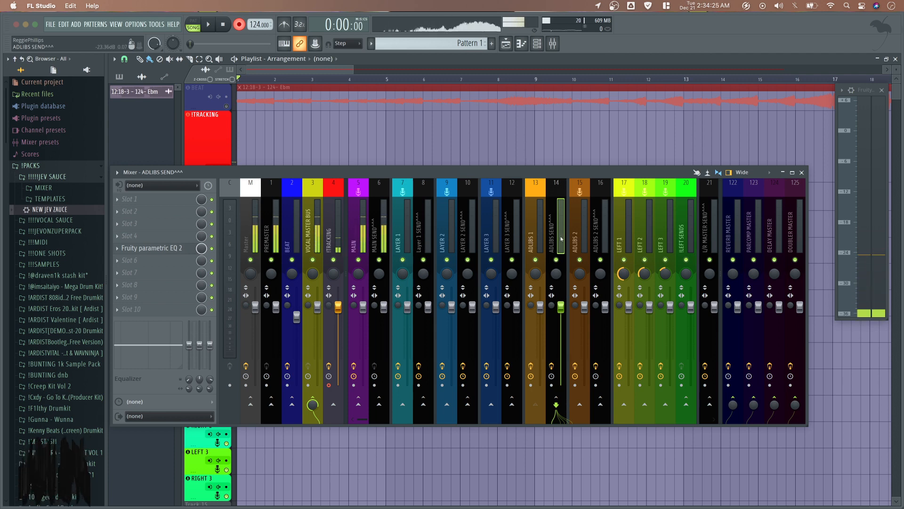
pyautogui.click(535, 230)
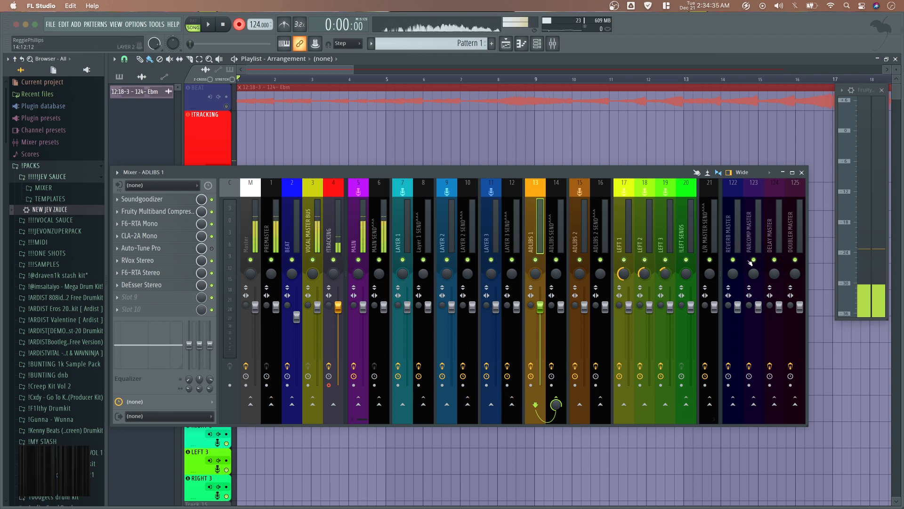
# Step: Follow the MAIN track through its send to the PARCOMP, DELAY and DOUBLER MASTER effect tracks
pyautogui.click(363, 243)
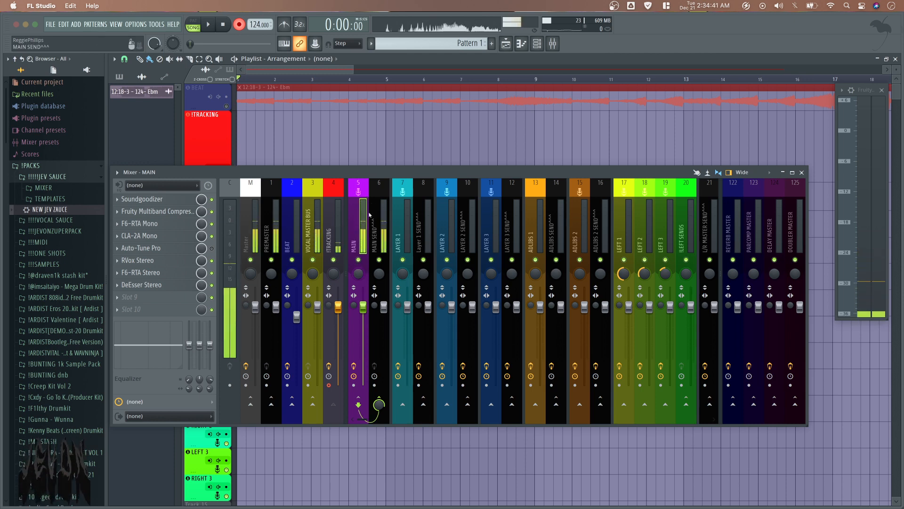
pyautogui.click(377, 226)
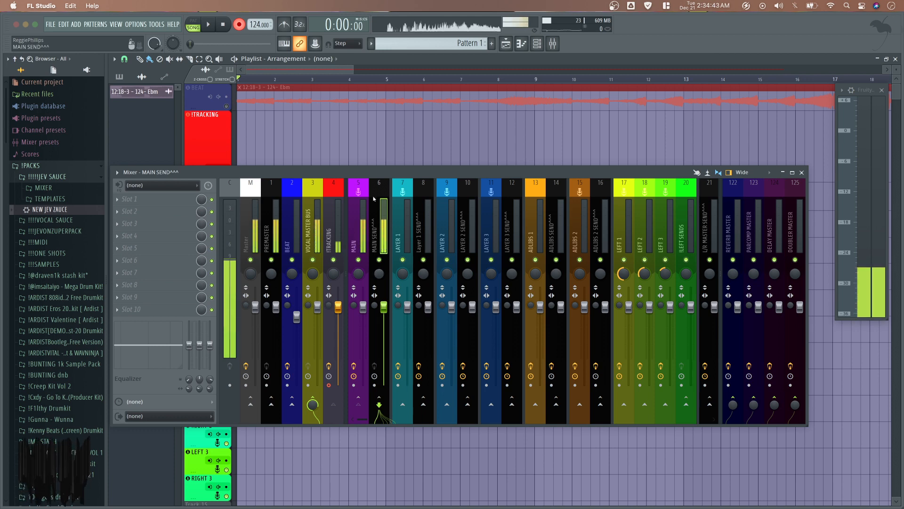
pyautogui.click(748, 234)
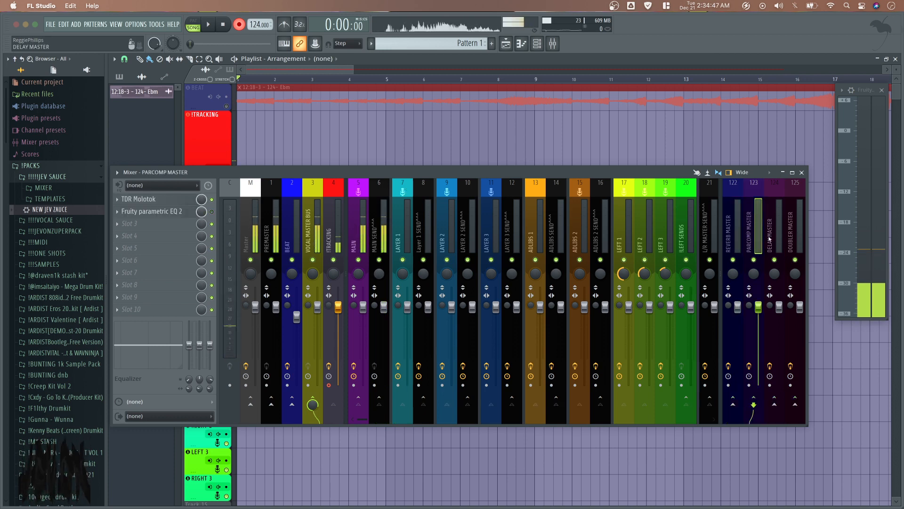
pyautogui.click(771, 233)
pyautogui.click(792, 230)
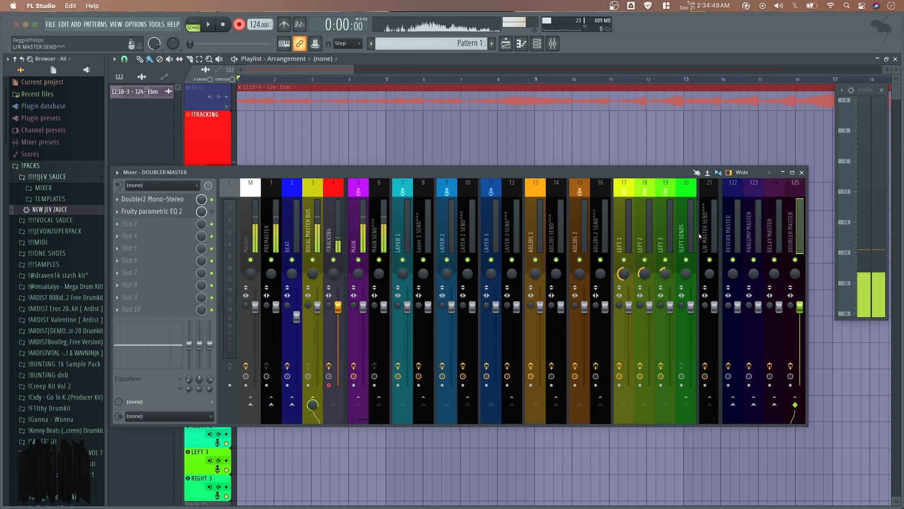
# Step: Compare the effects chains and panning of the LEFT 1, LEFT 3 and RIGHT 1 tracks
pyautogui.hscroll(7, 575, 224)
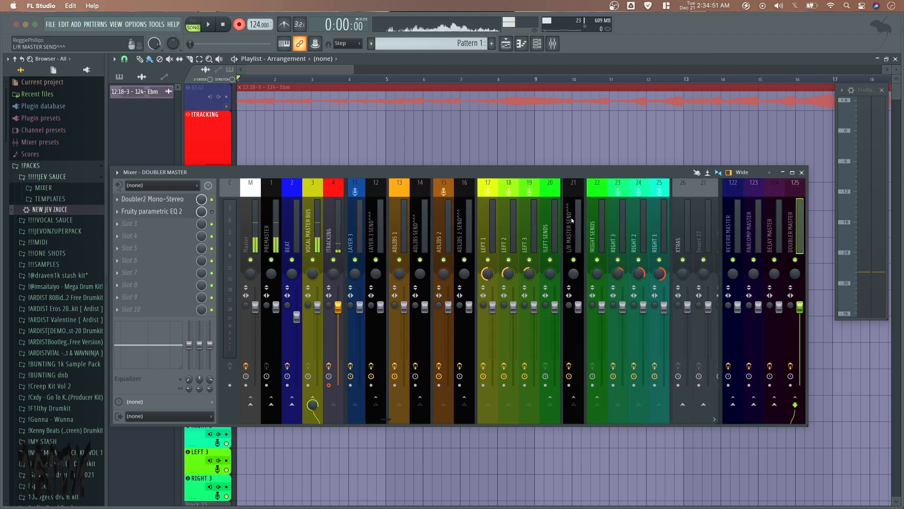
pyautogui.click(503, 234)
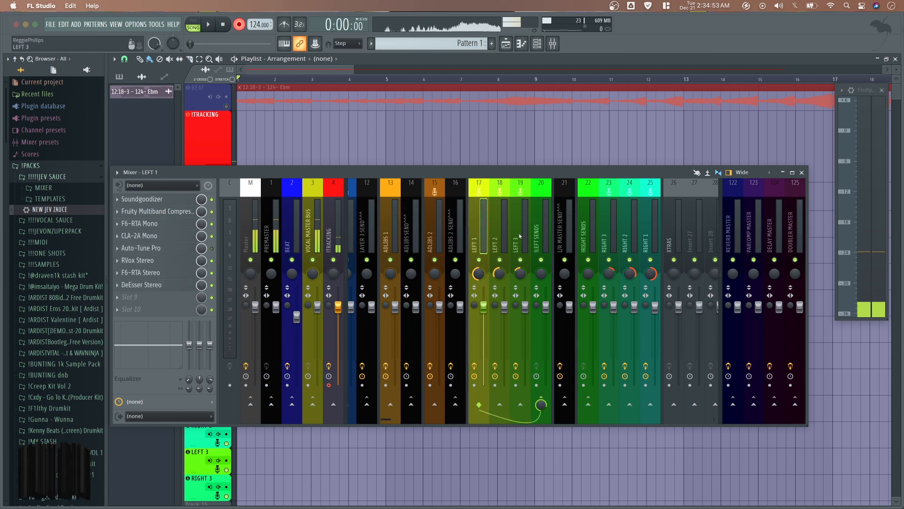
pyautogui.click(518, 236)
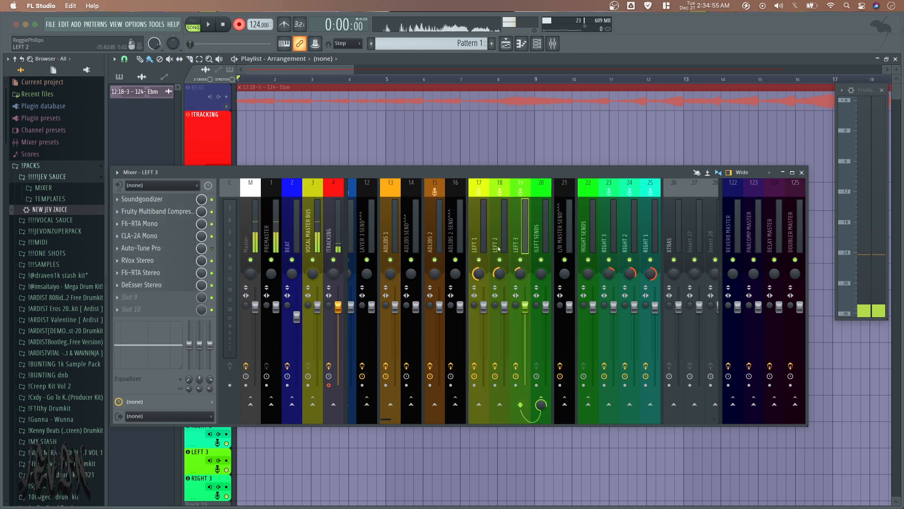
pyautogui.click(479, 245)
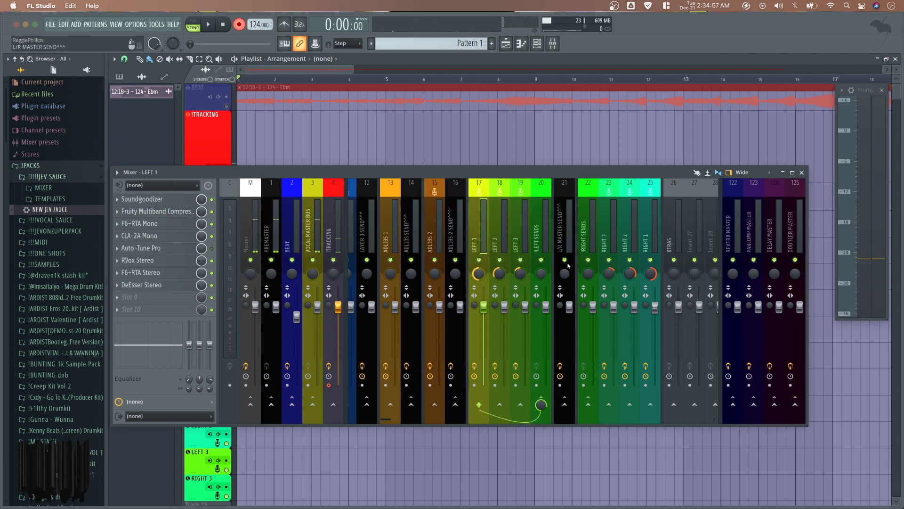
pyautogui.click(478, 261)
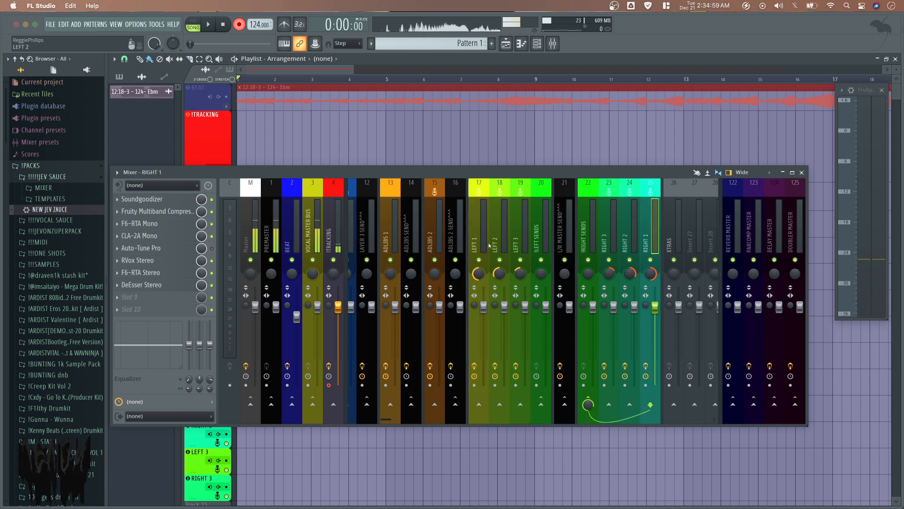
pyautogui.click(477, 261)
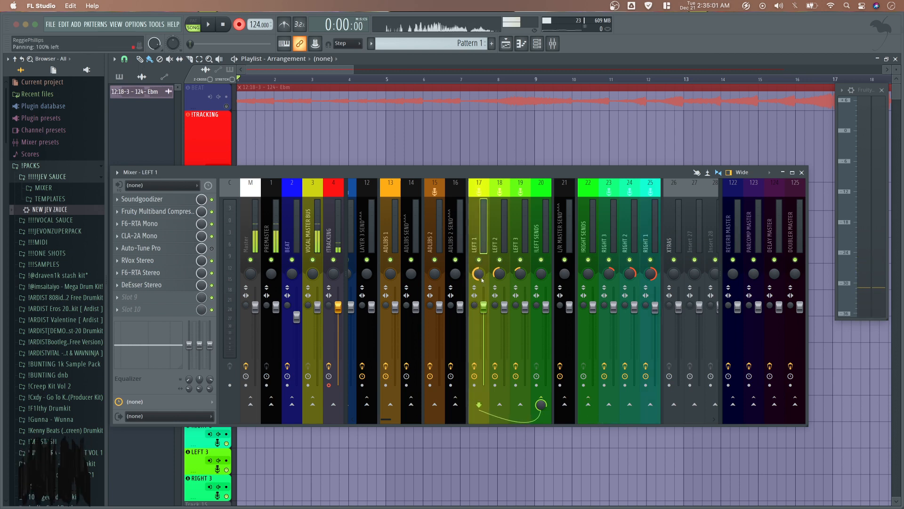
pyautogui.click(651, 245)
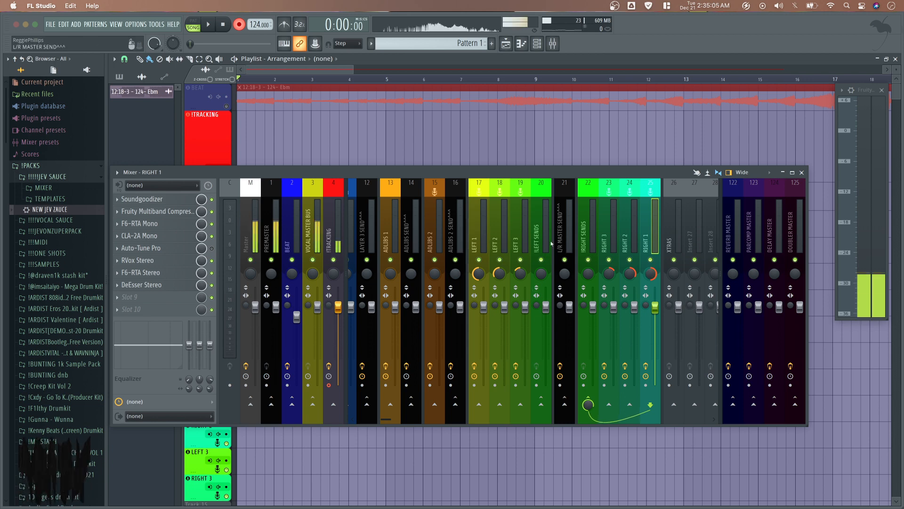
# Step: Follow the LEFT 2 and LEFT 3 tracks through LEFT SENDS to the L/R MASTER SEND track
pyautogui.click(492, 228)
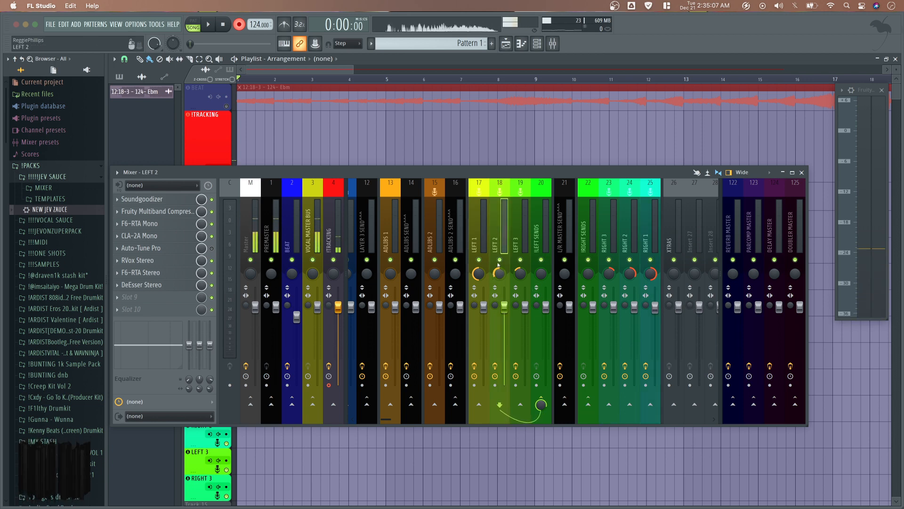
pyautogui.click(515, 237)
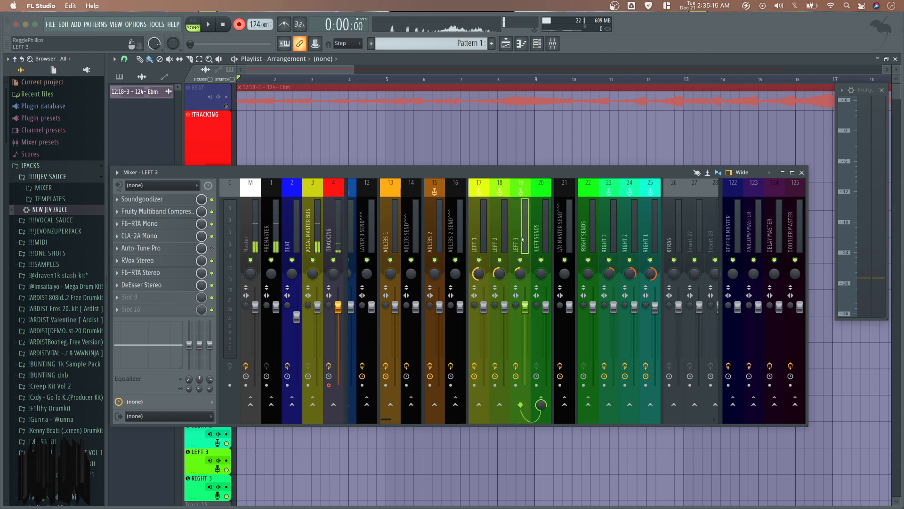
pyautogui.click(540, 242)
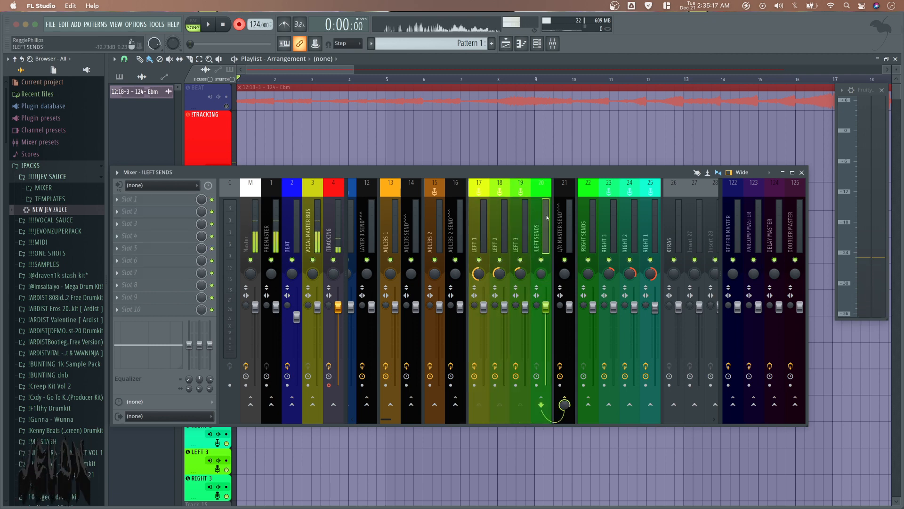
pyautogui.click(562, 215)
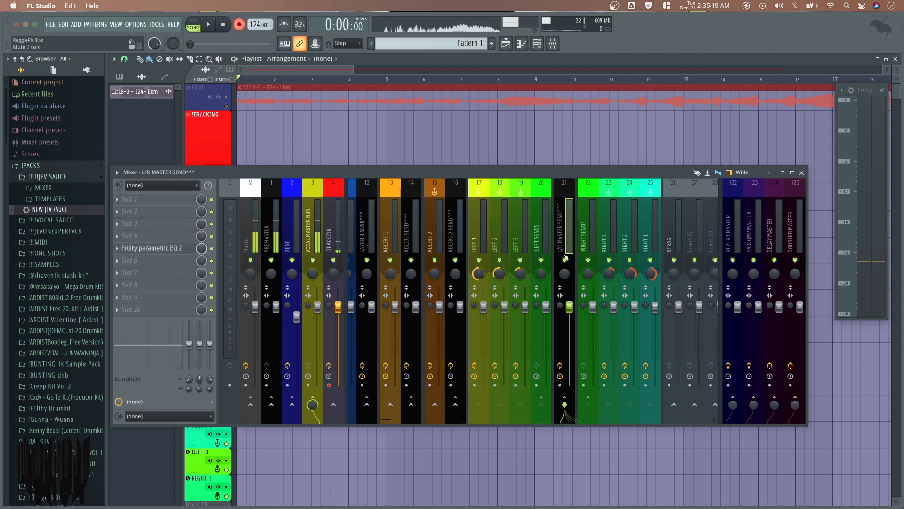
# Step: Go through the RIGHT 1, RIGHT 2 and RIGHT 3 tracks and follow RIGHT SENDS to the L/R MASTER SEND track
pyautogui.click(648, 238)
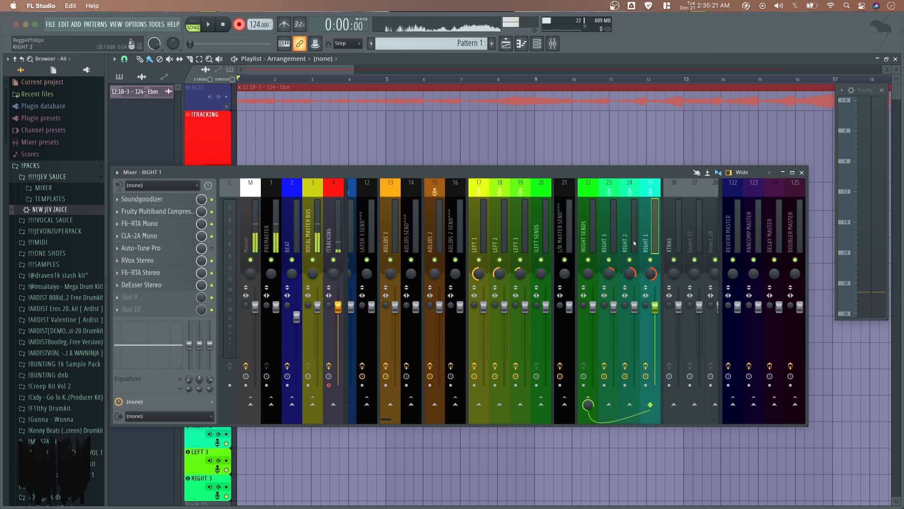
pyautogui.click(627, 238)
pyautogui.click(606, 240)
pyautogui.click(587, 242)
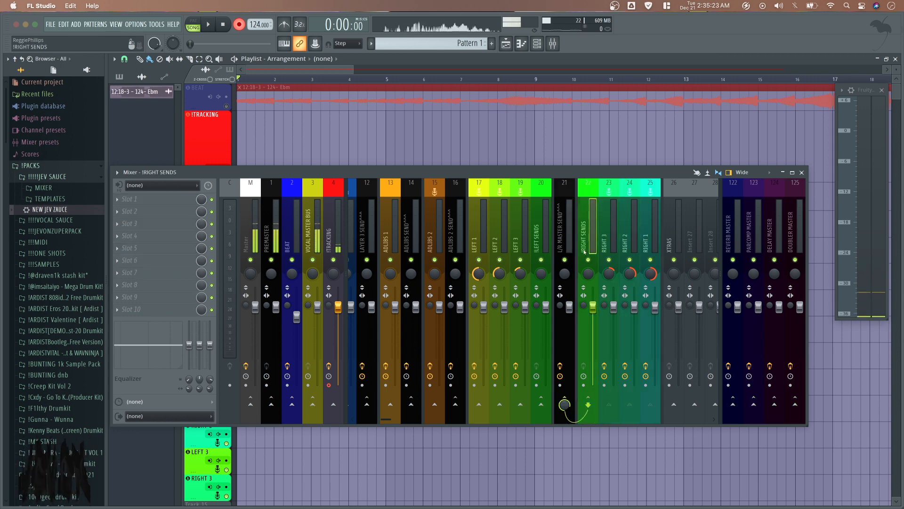
pyautogui.click(560, 238)
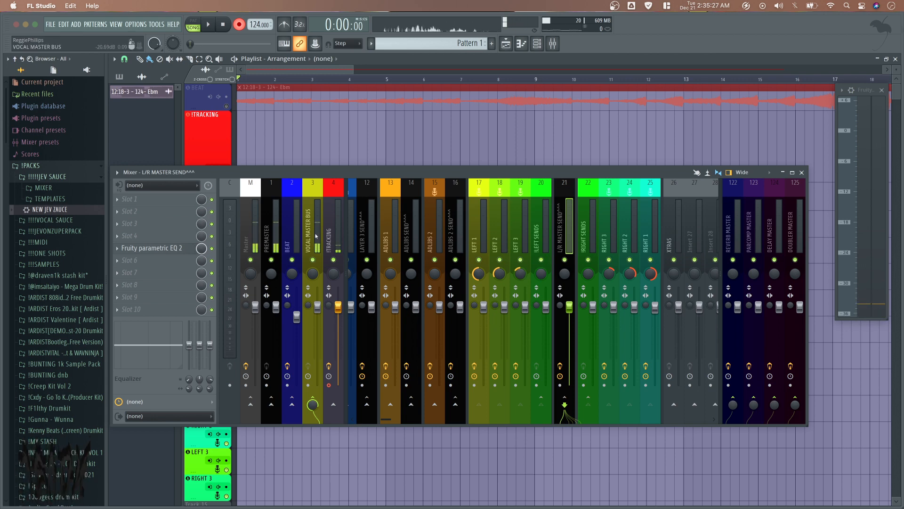
# Step: Check the XTRAS track and the spare inserts 27 to 29 for their effects slots and routing
pyautogui.scroll(1, 524, 197)
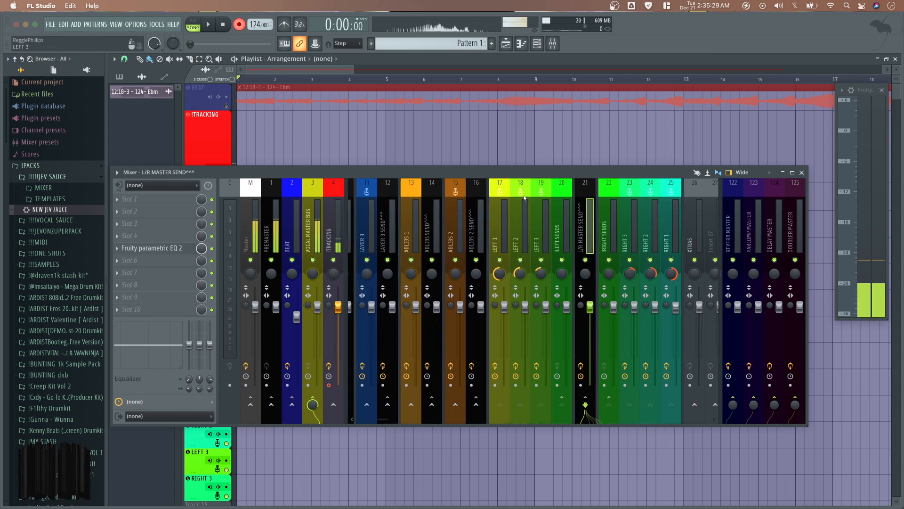
pyautogui.scroll(-2, 662, 214)
pyautogui.click(656, 228)
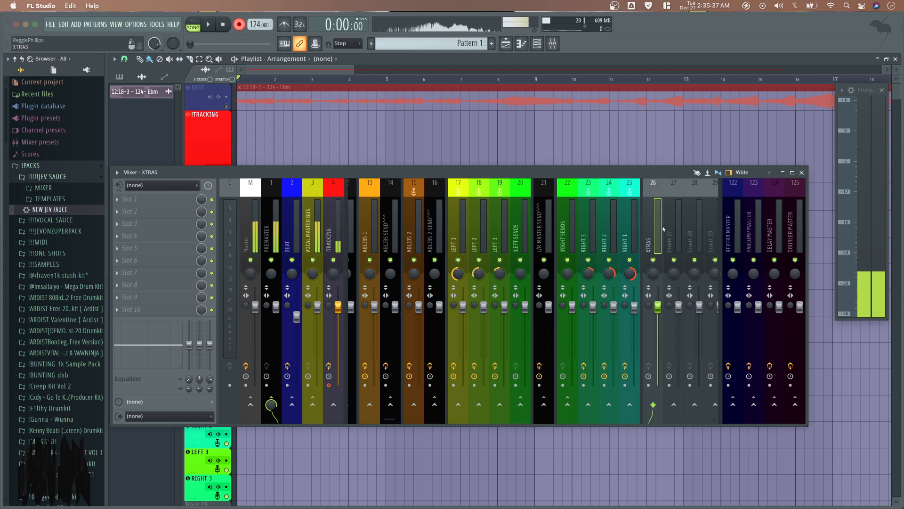
pyautogui.scroll(3, 662, 226)
pyautogui.scroll(-3, 697, 221)
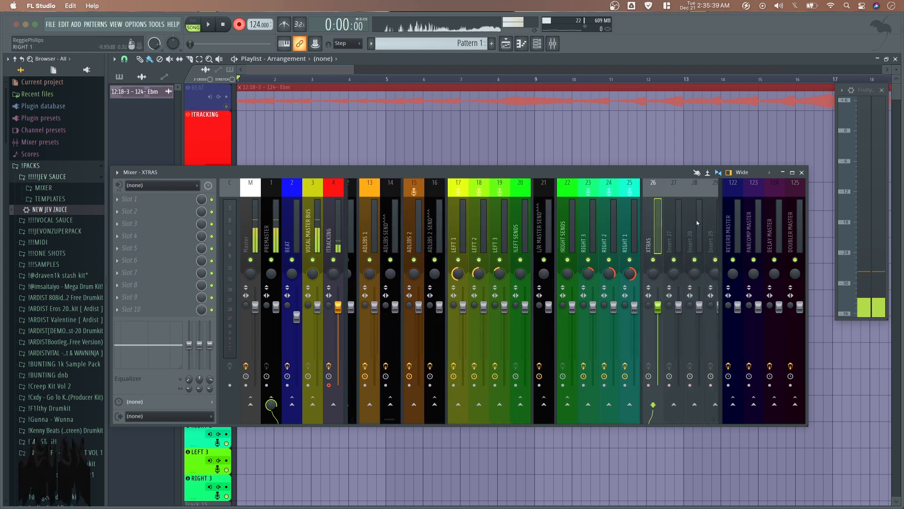
pyautogui.click(679, 228)
pyautogui.click(695, 229)
pyautogui.click(709, 229)
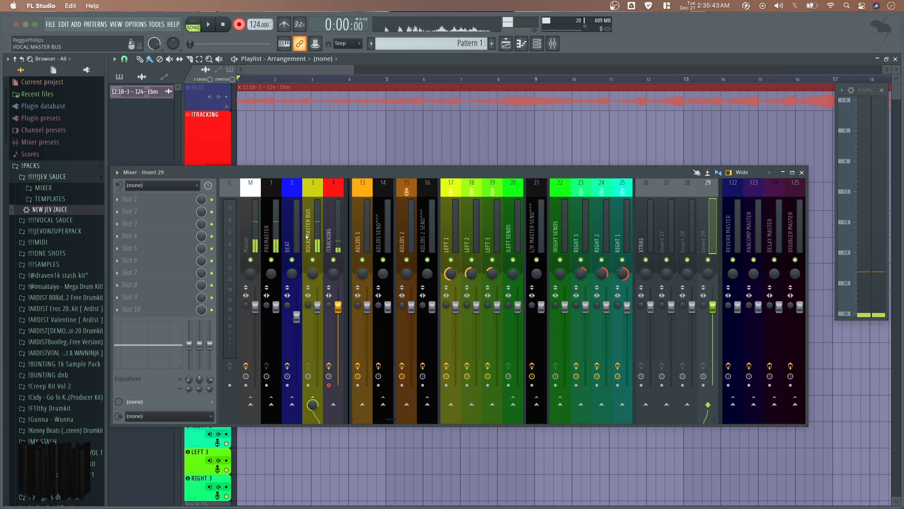
pyautogui.click(645, 227)
# Step: Review the send tracks of the three layers, both adlibs tracks and the L/R master, checking their effects and routing
pyautogui.scroll(8, 485, 222)
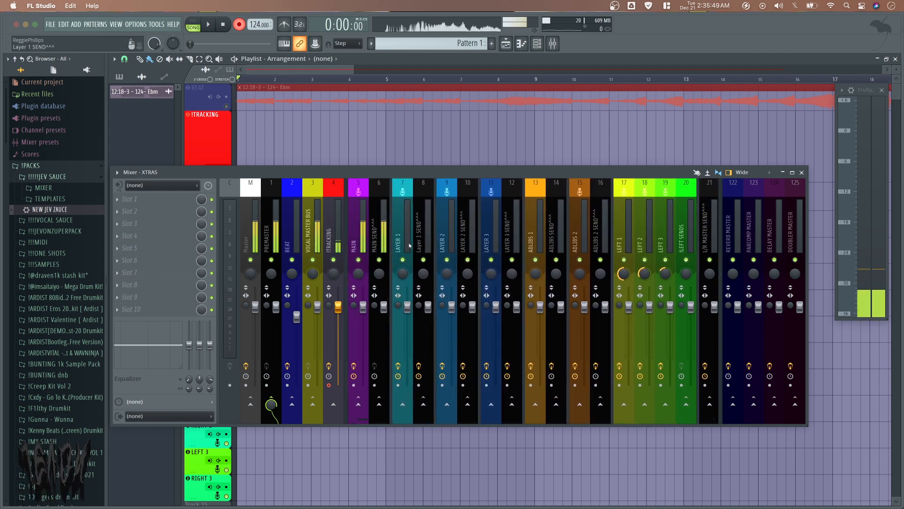
pyautogui.click(423, 231)
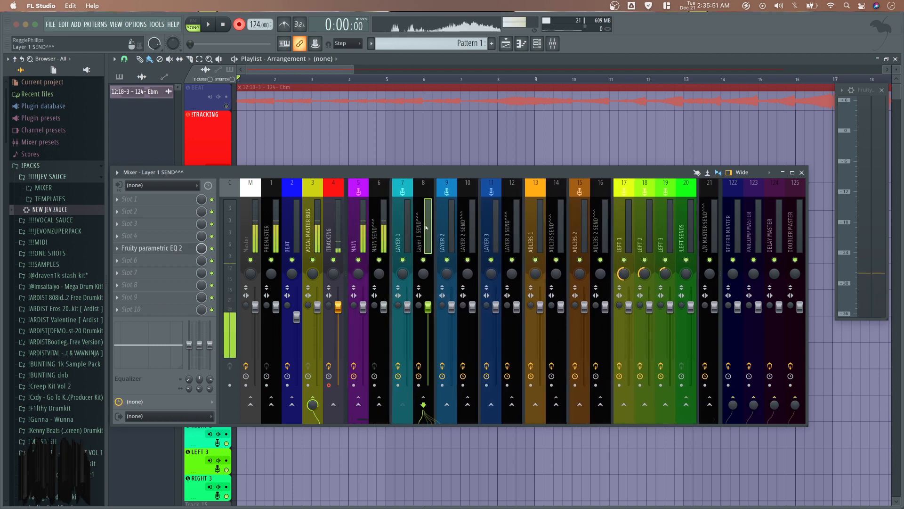
pyautogui.click(471, 231)
pyautogui.click(517, 240)
pyautogui.click(559, 231)
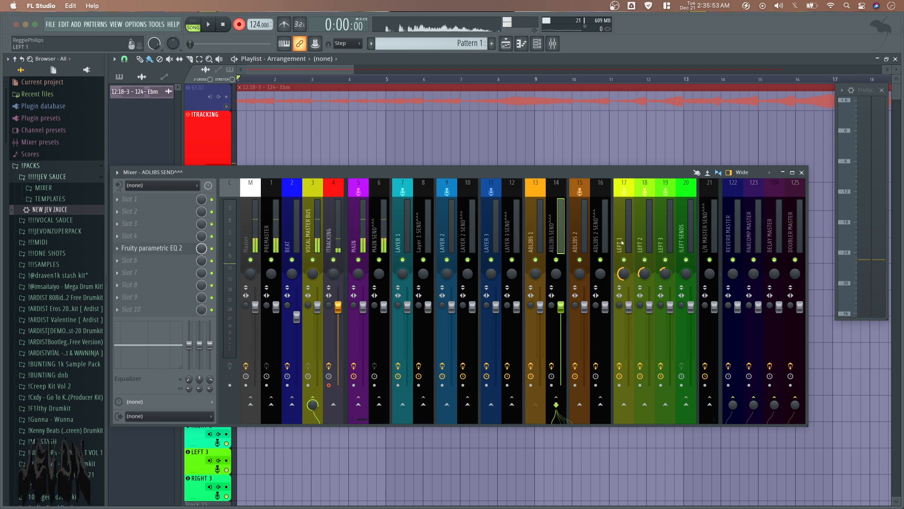
pyautogui.click(601, 231)
pyautogui.scroll(-1, 649, 230)
pyautogui.click(681, 228)
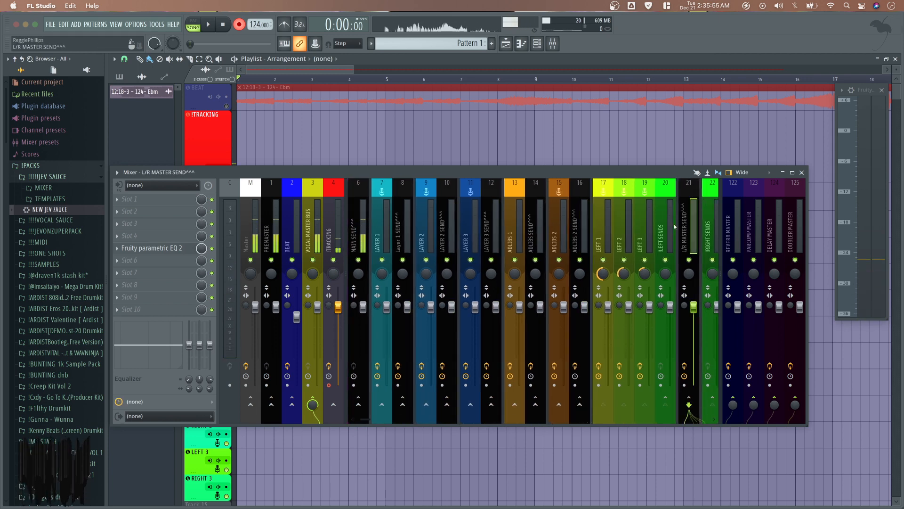
# Step: Examine the MAIN track's effects chain and its routing to the MAIN SEND track
pyautogui.click(361, 226)
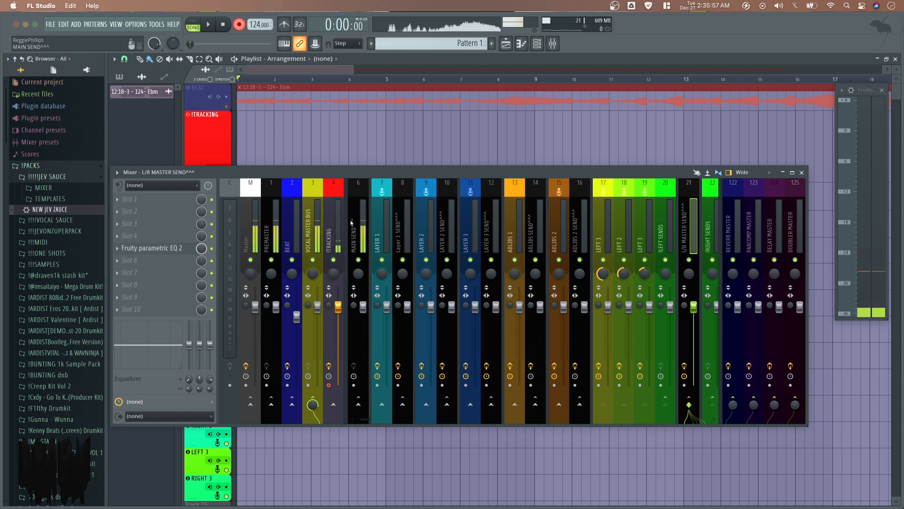
pyautogui.scroll(1, 362, 229)
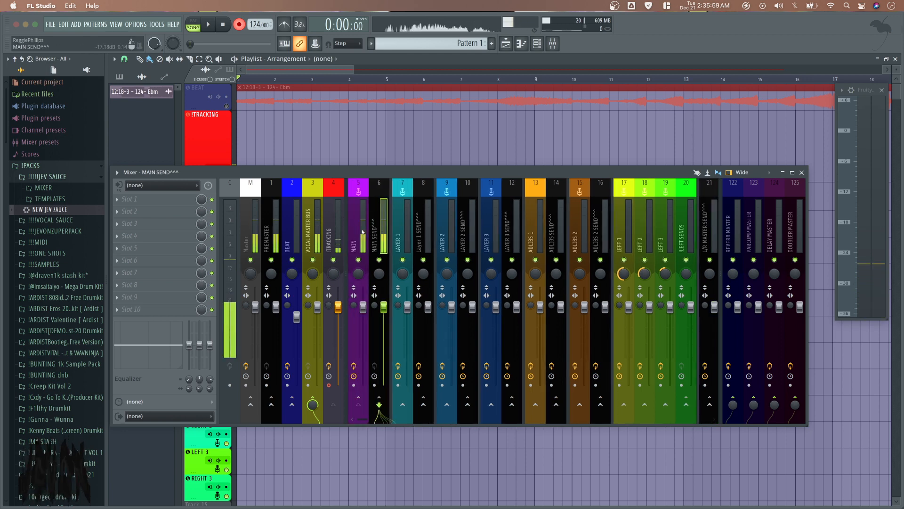
pyautogui.click(362, 231)
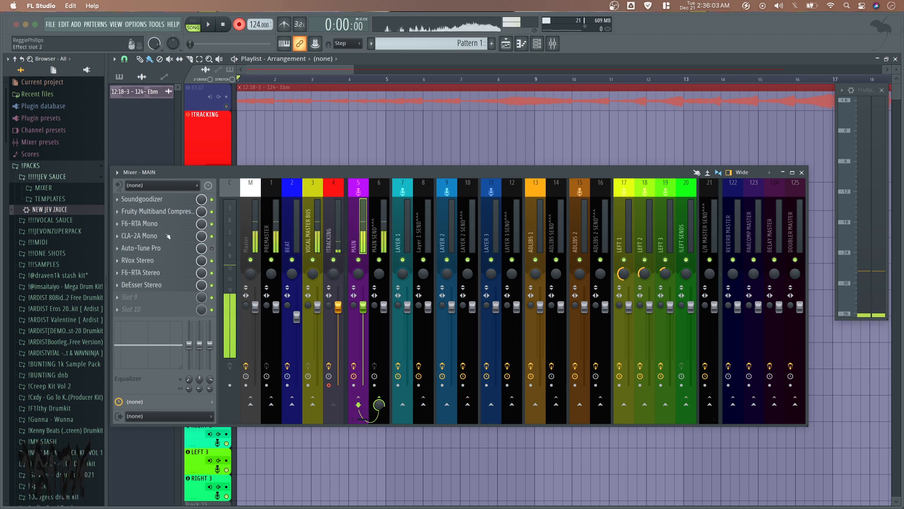
pyautogui.click(379, 241)
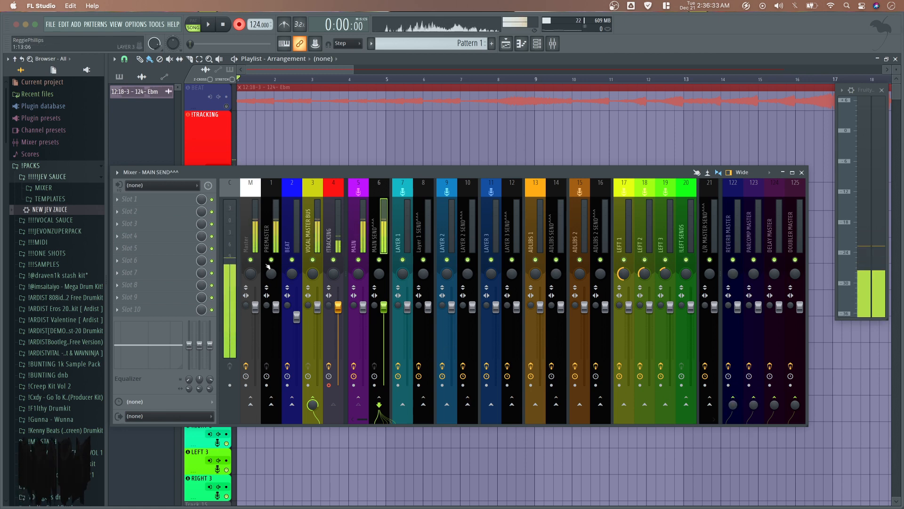
# Step: Check the routing of the PREMASTER, VOCAL MASTER BUS and REVERB MASTER tracks
pyautogui.rightClick(353, 240)
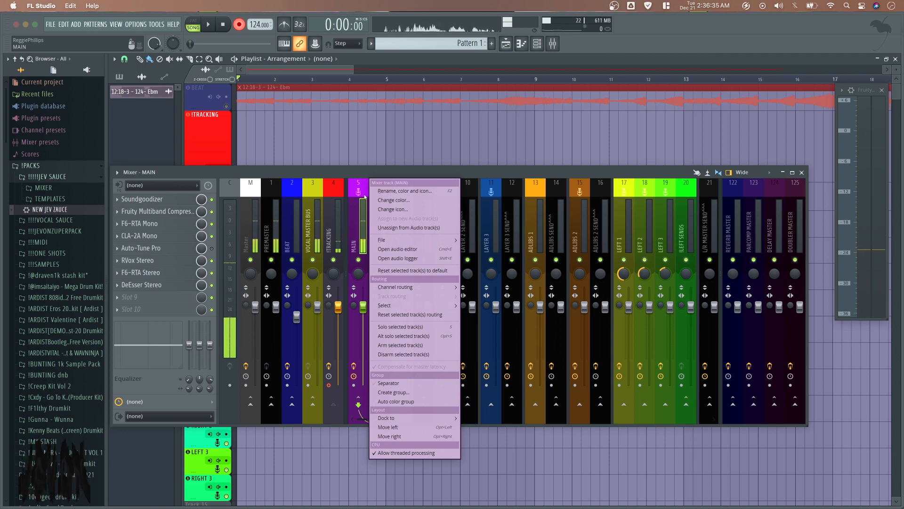
pyautogui.press('Escape')
pyautogui.click(269, 231)
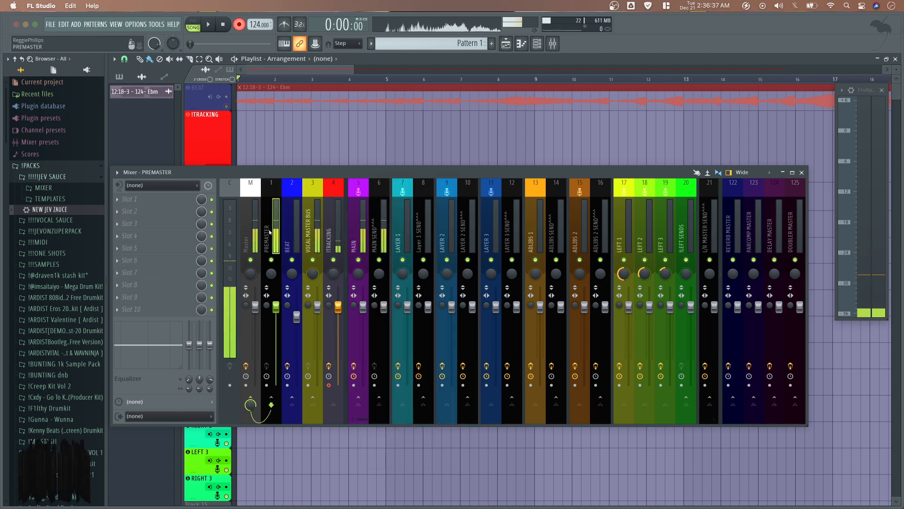
pyautogui.click(313, 231)
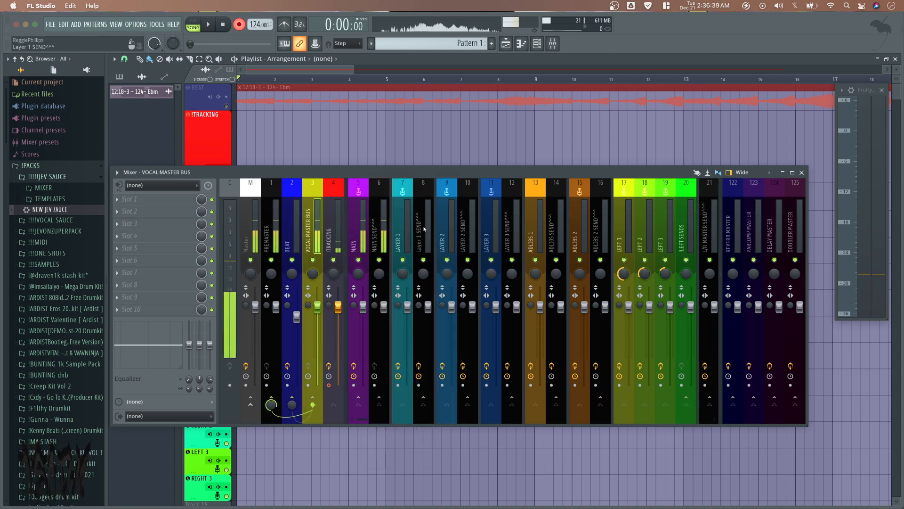
pyautogui.click(730, 206)
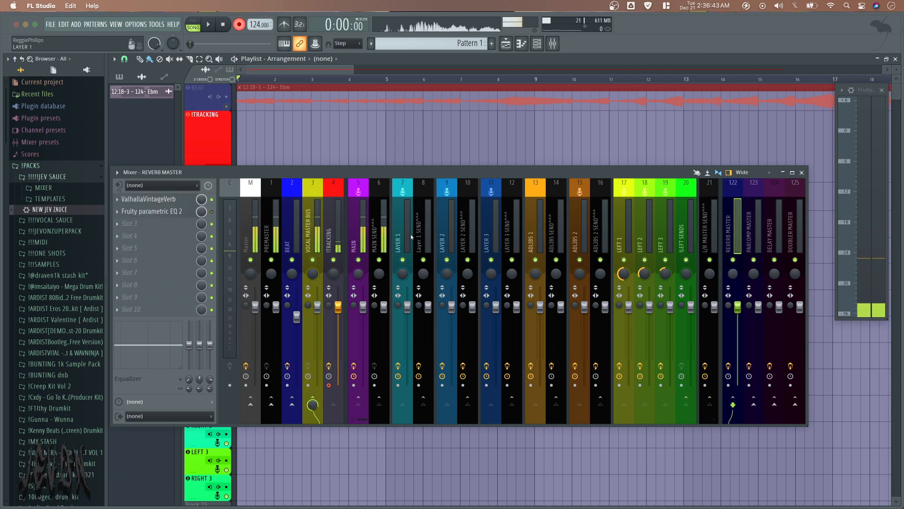
# Step: Set the MAIN SEND track's send level to REVERB MASTER to 37%, and check the LAYER 2 SEND and REVERB MASTER tracks
pyautogui.click(379, 234)
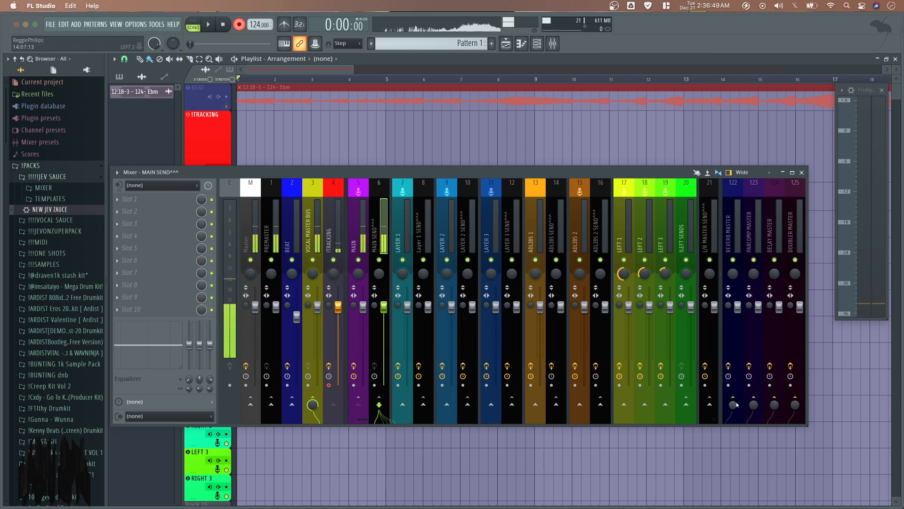
pyautogui.moveTo(737, 405)
pyautogui.mouseDown()
pyautogui.moveTo(732, 381)
pyautogui.moveTo(732, 414)
pyautogui.mouseUp()
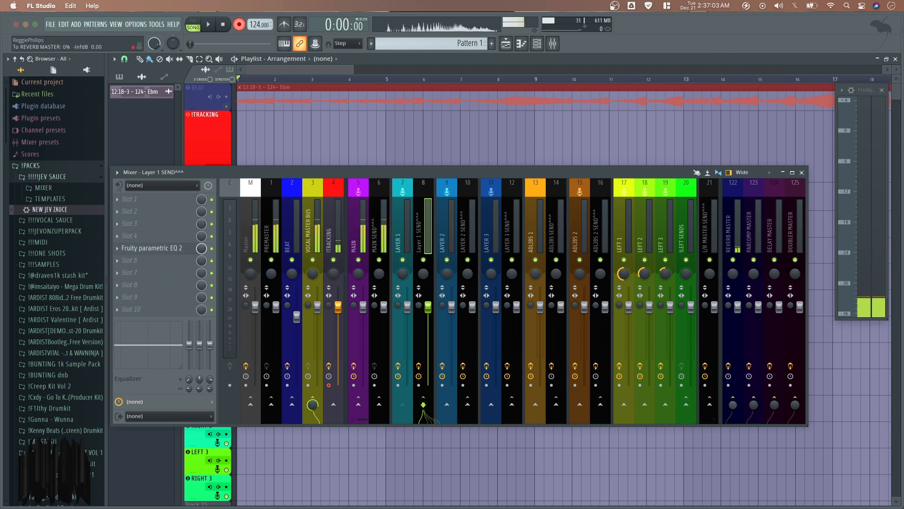
pyautogui.click(472, 238)
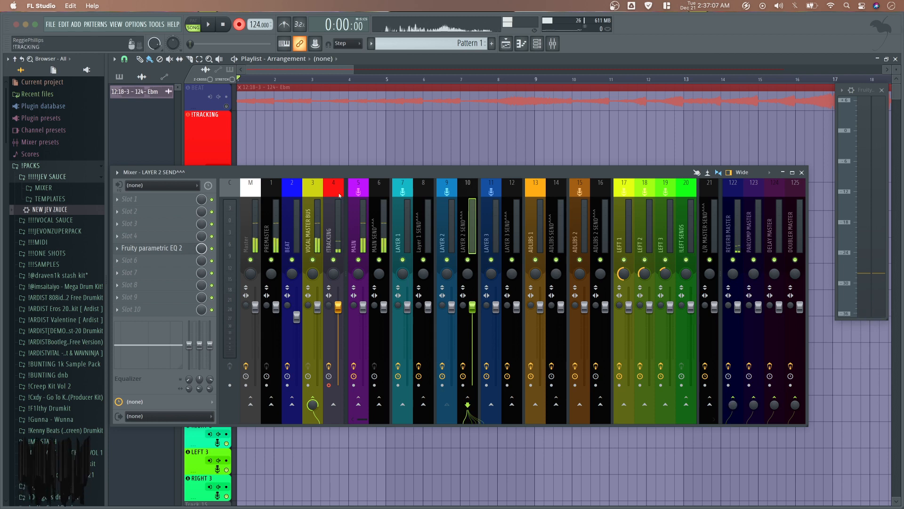
pyautogui.click(386, 248)
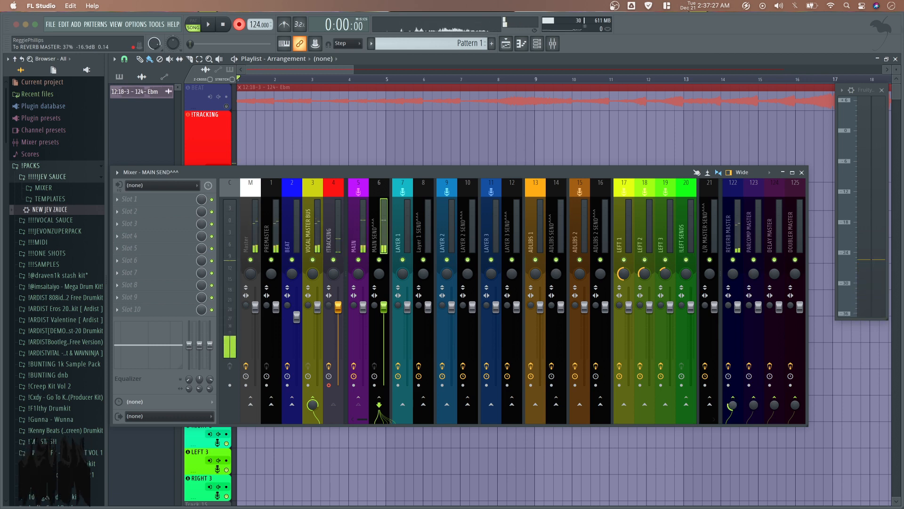
pyautogui.click(728, 208)
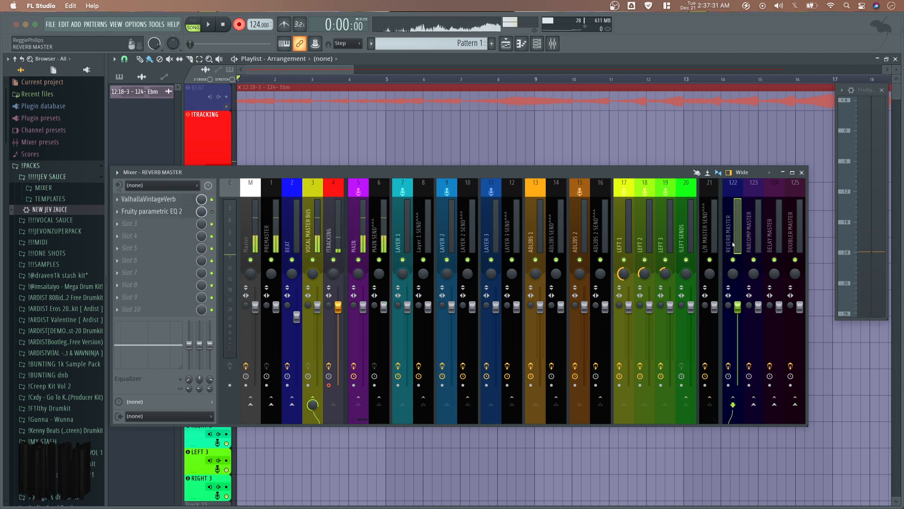
# Step: Check the PARCOMP MASTER's effects and turn the MAIN SEND track's send level to DOUBLER MASTER all the way down
pyautogui.click(754, 278)
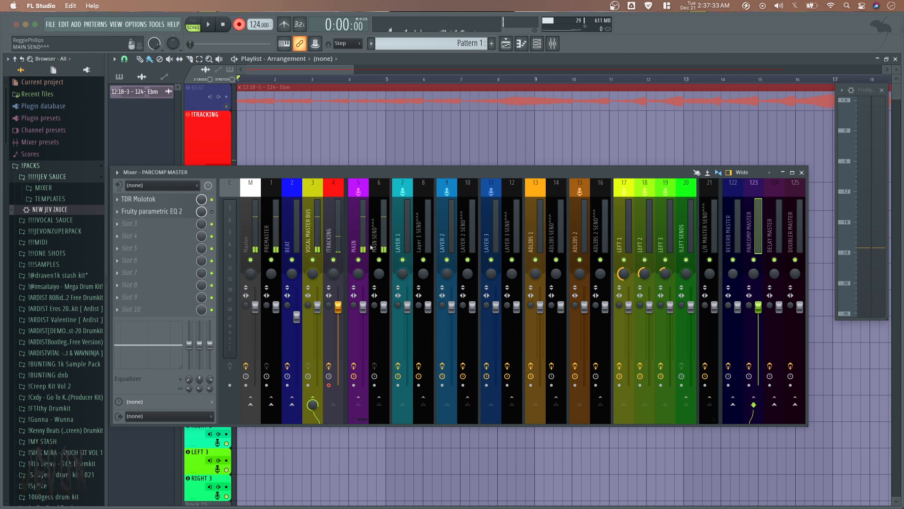
pyautogui.click(379, 339)
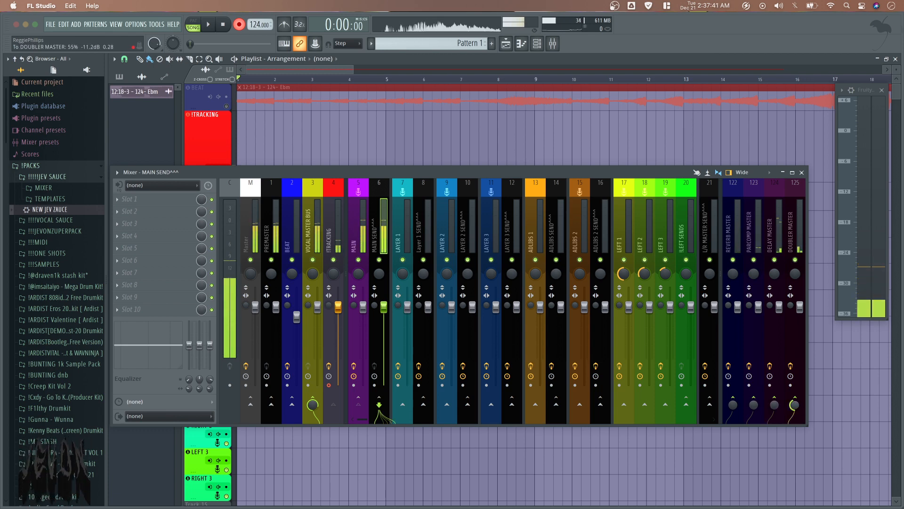
pyautogui.moveTo(795, 404); pyautogui.dragTo(795, 436)
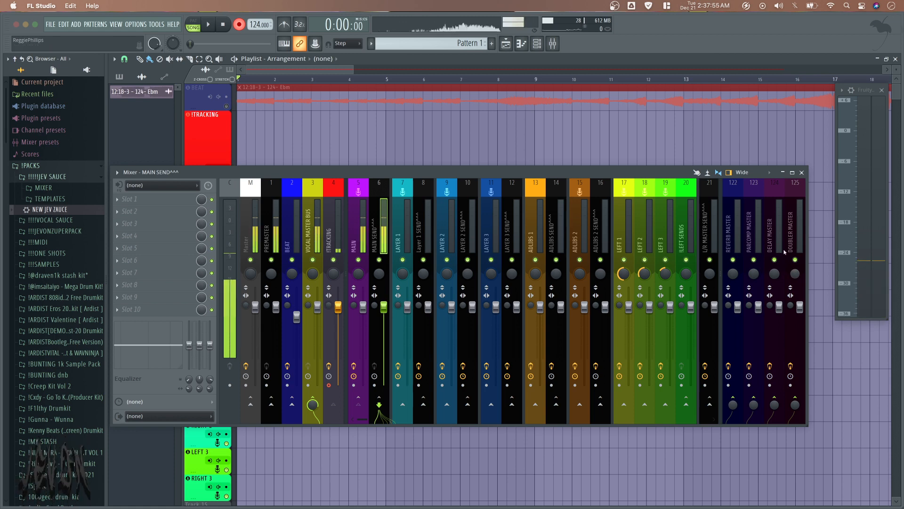
# Step: Check the REVERB MASTER and DELAY MASTER effects, and raise the MAIN SEND track's send level to DELAY MASTER
pyautogui.click(728, 241)
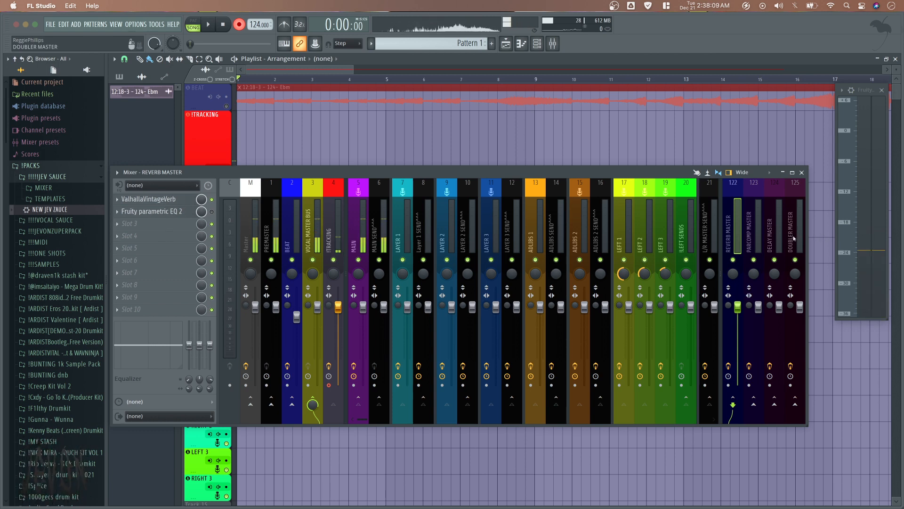
pyautogui.click(769, 231)
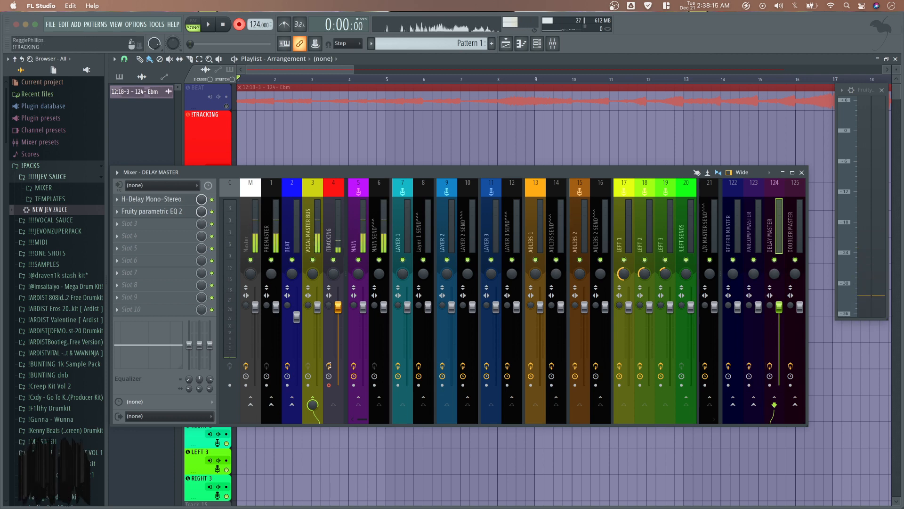
pyautogui.click(389, 231)
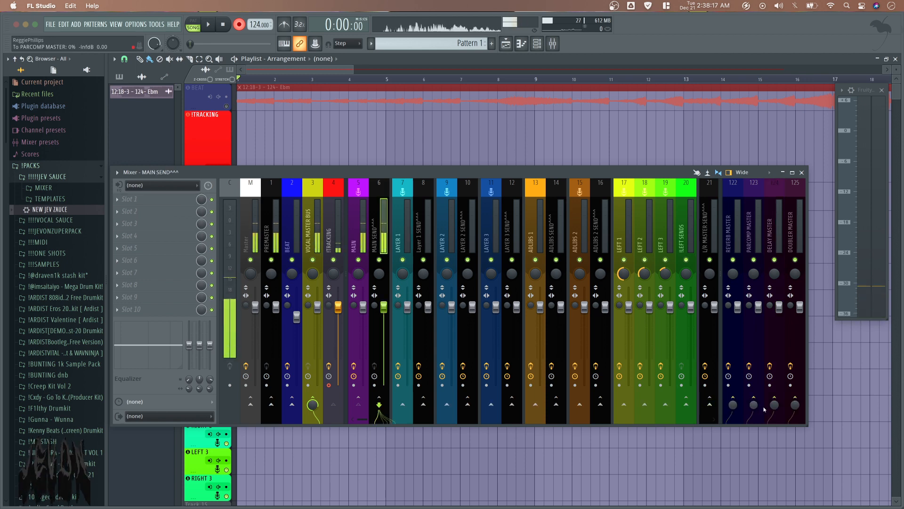
pyautogui.moveTo(774, 405)
pyautogui.mouseDown()
pyautogui.moveTo(774, 381)
pyautogui.moveTo(775, 401)
pyautogui.mouseUp()
pyautogui.click(771, 339)
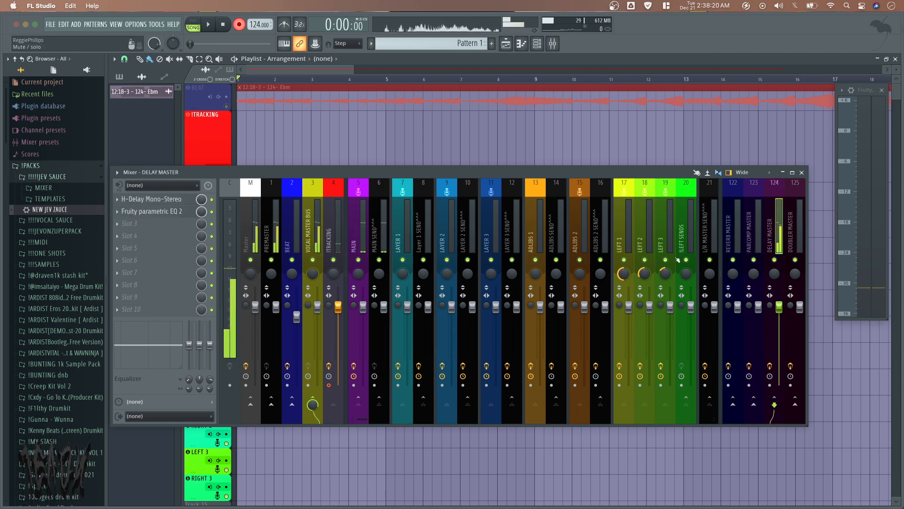
# Step: Inspect the DELAY MASTER's H-Delay and EQ, moving the EQ's low cut up into the midrange while trying a lower high cut
pyautogui.click(174, 199)
pyautogui.click(174, 211)
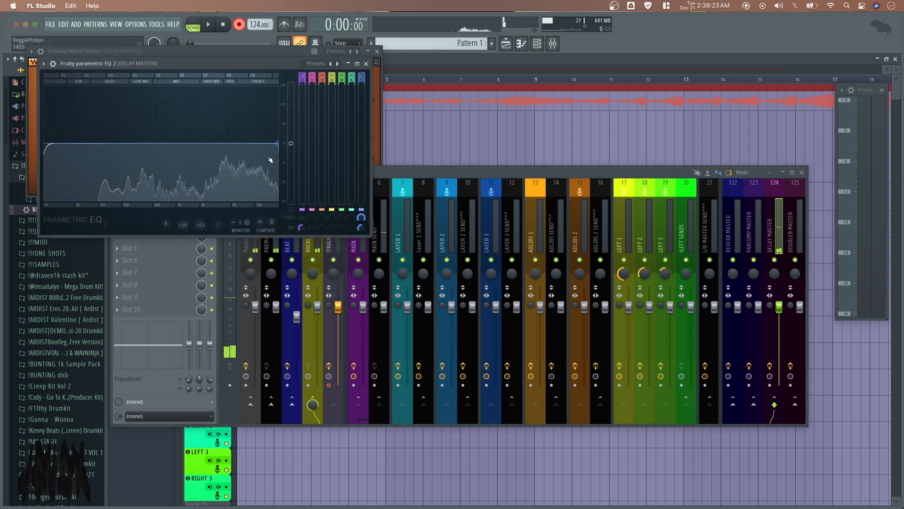
pyautogui.moveTo(277, 143); pyautogui.dragTo(226, 143)
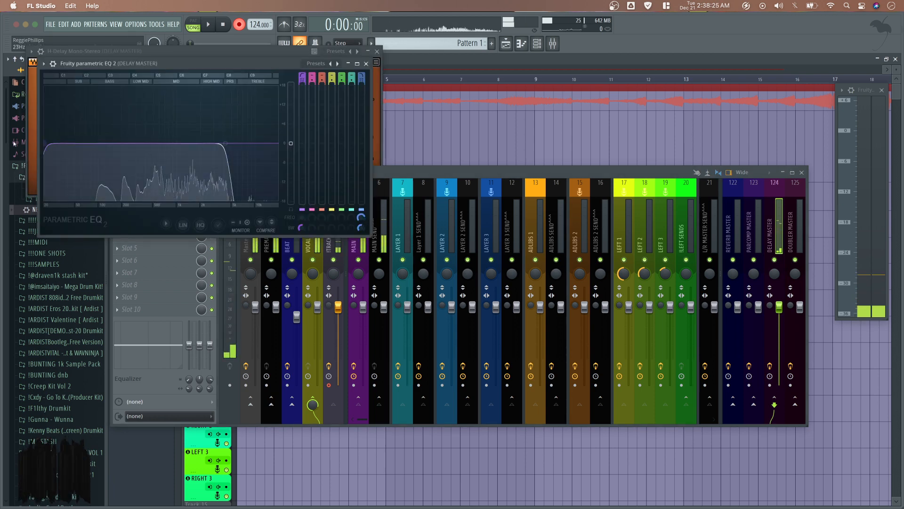
pyautogui.moveTo(44, 143); pyautogui.dragTo(152, 143)
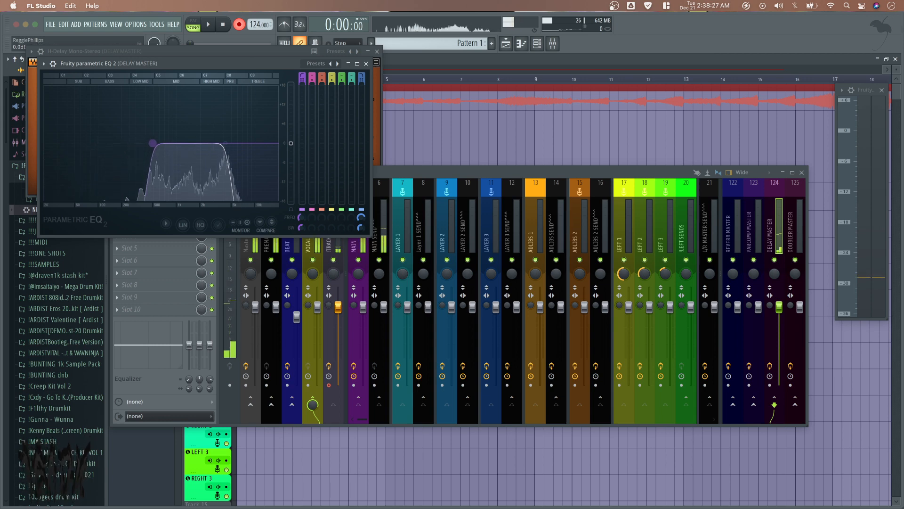
pyautogui.moveTo(226, 143); pyautogui.dragTo(278, 143)
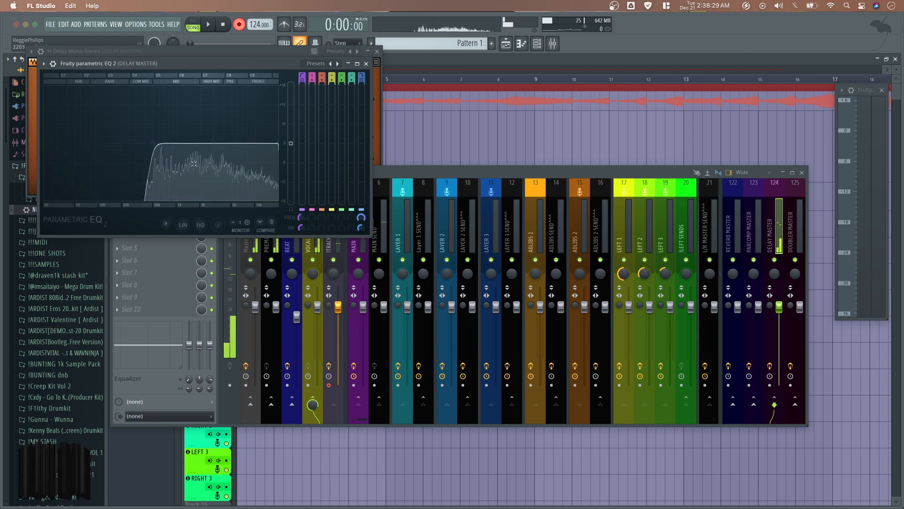
pyautogui.moveTo(153, 143); pyautogui.dragTo(187, 143)
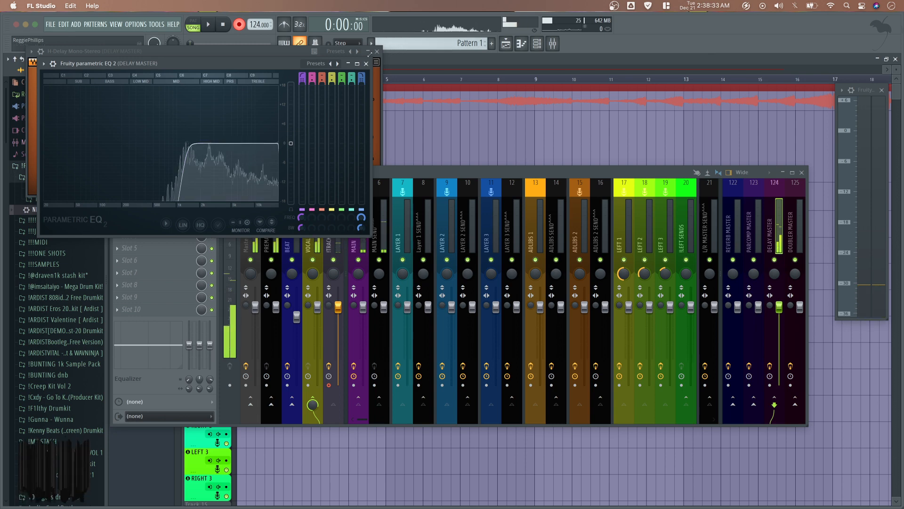
pyautogui.click(366, 64)
pyautogui.click(377, 52)
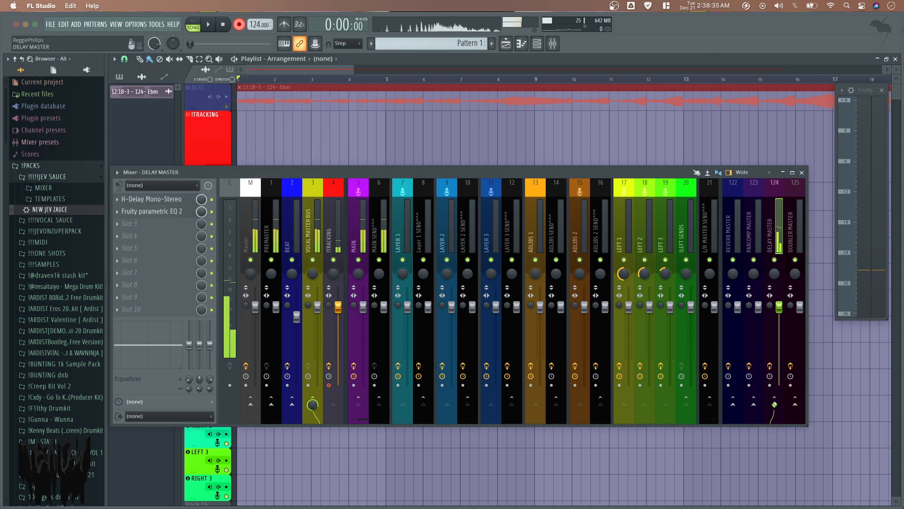
# Step: Review the MAIN SEND track, the adlib, left and right tracks and the !TRACKING track, and close the mixer
pyautogui.click(373, 248)
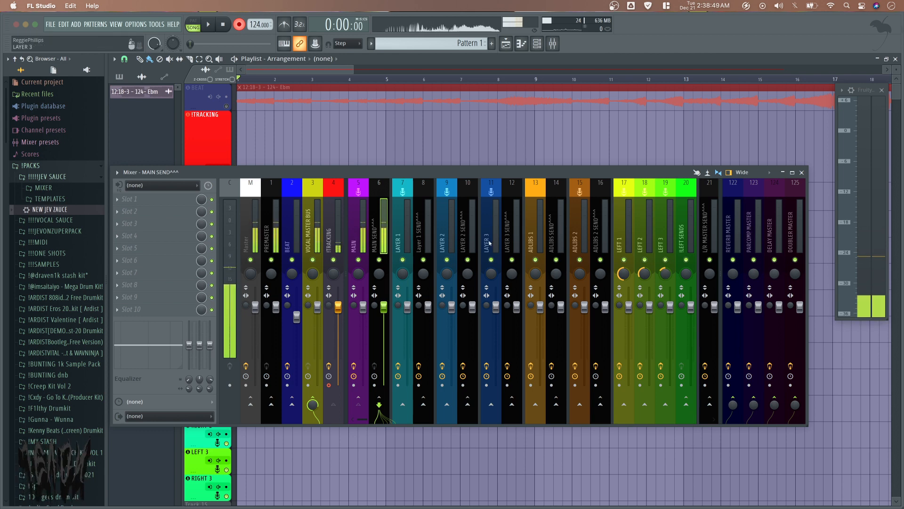
pyautogui.hscroll(5, 490, 243)
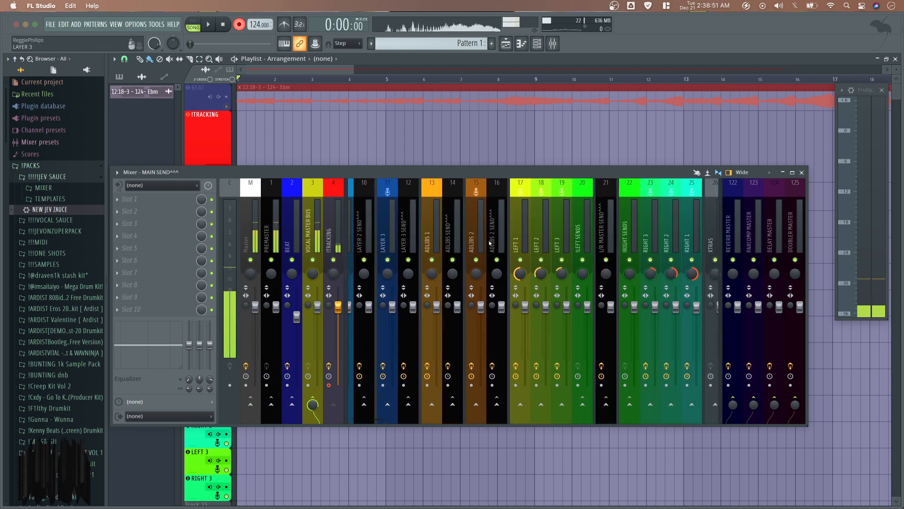
pyautogui.hscroll(-5, 489, 243)
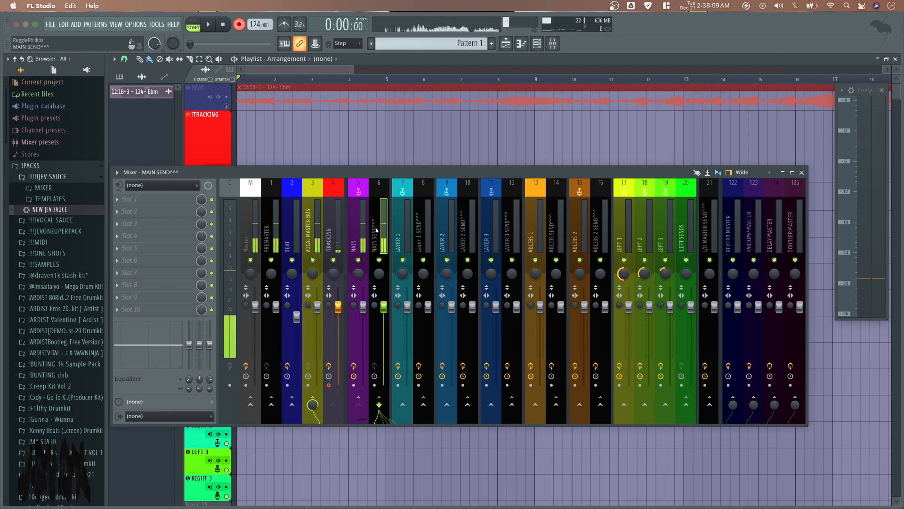
pyautogui.click(336, 246)
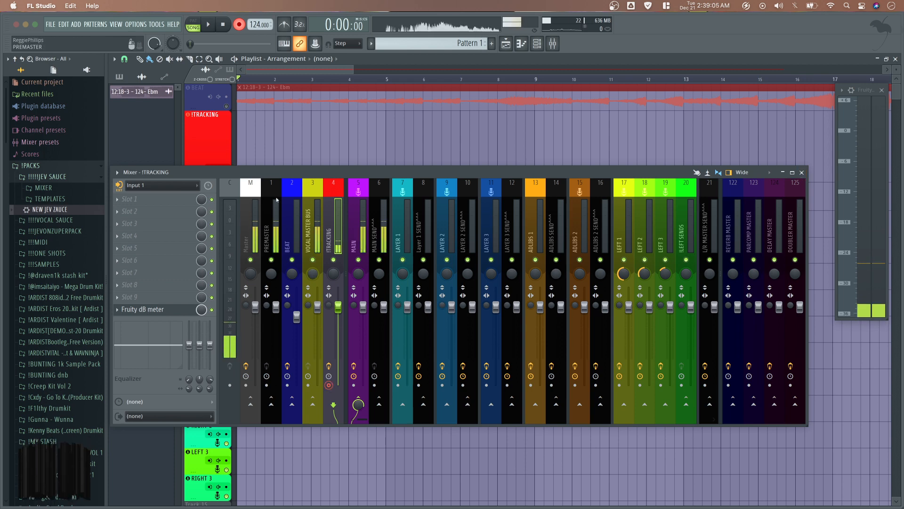
pyautogui.click(801, 173)
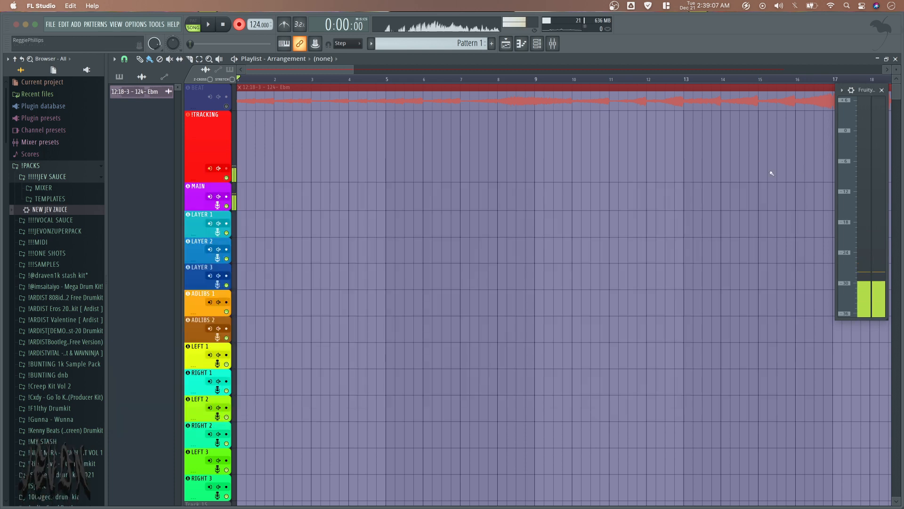
# Step: Unmute the BEAT playlist track and record a take of about nine and a half bars onto the !TRACKING track
pyautogui.click(226, 106)
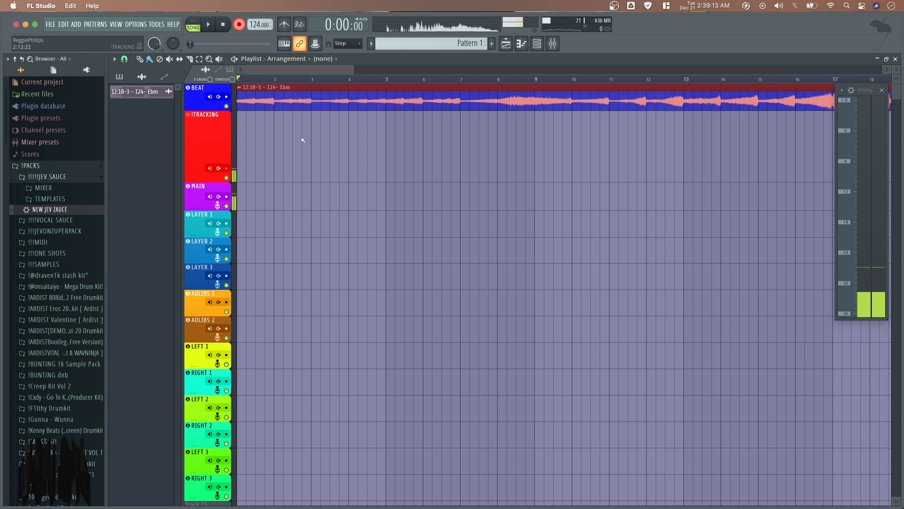
pyautogui.press('space')
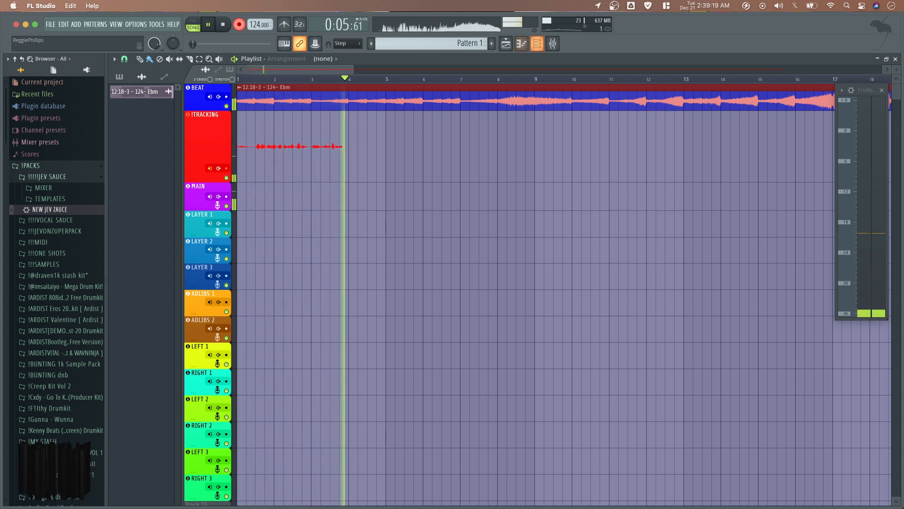
pyautogui.press('F9')
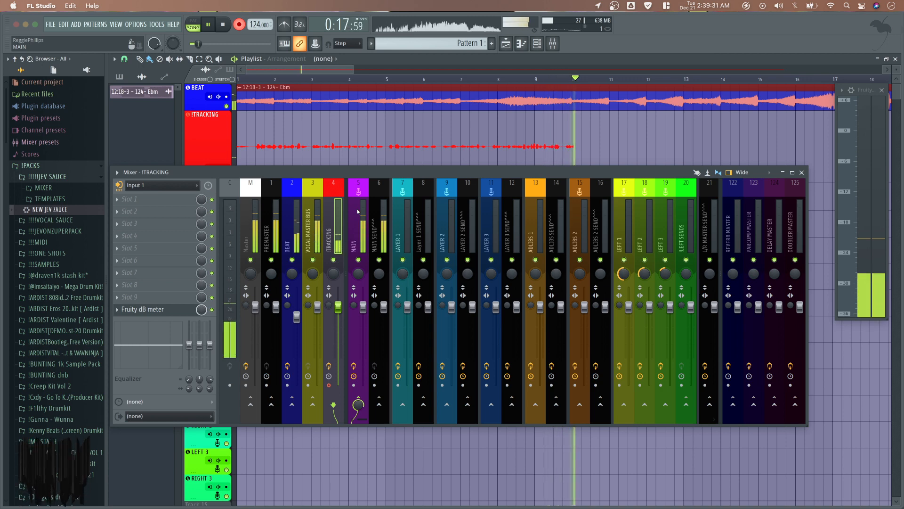
pyautogui.press('r')
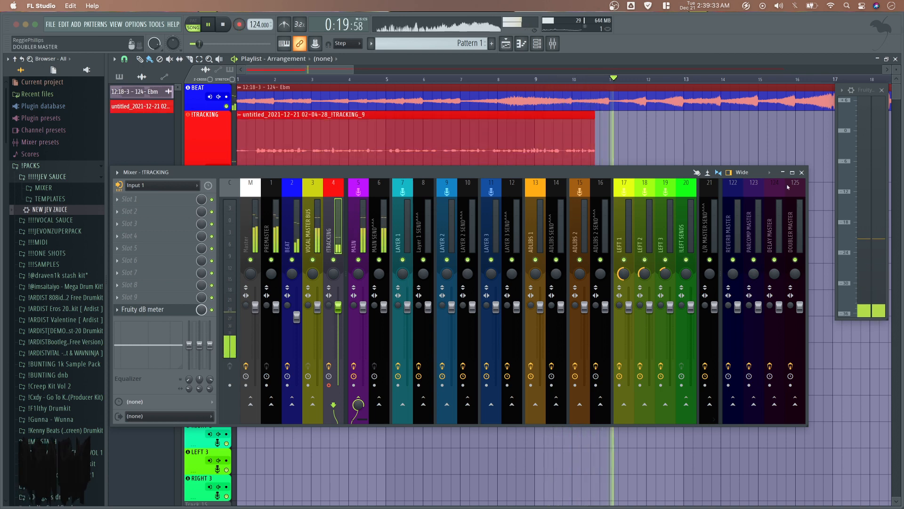
pyautogui.click(801, 172)
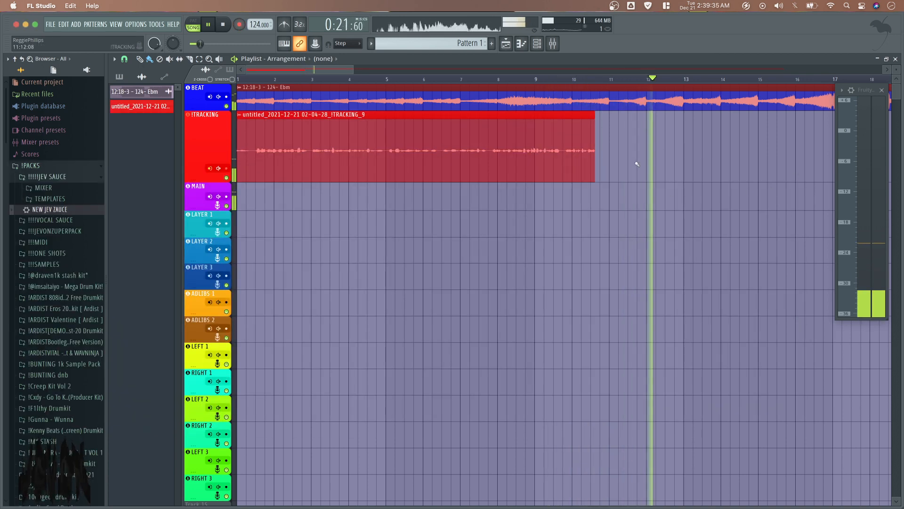
# Step: Open the recorded clip's channel settings and try moving the clip from the !TRACKING track to the MAIN track
pyautogui.doubleClick(506, 162)
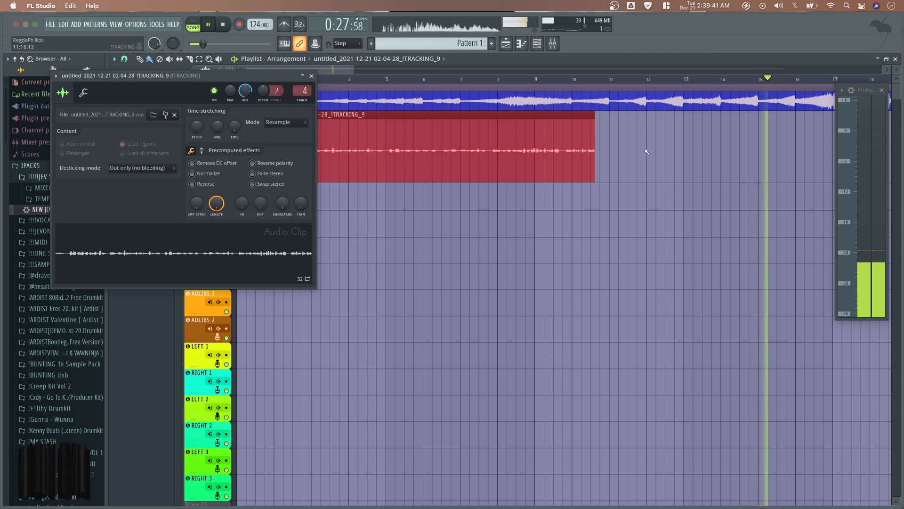
pyautogui.moveTo(646, 152); pyautogui.dragTo(493, 185)
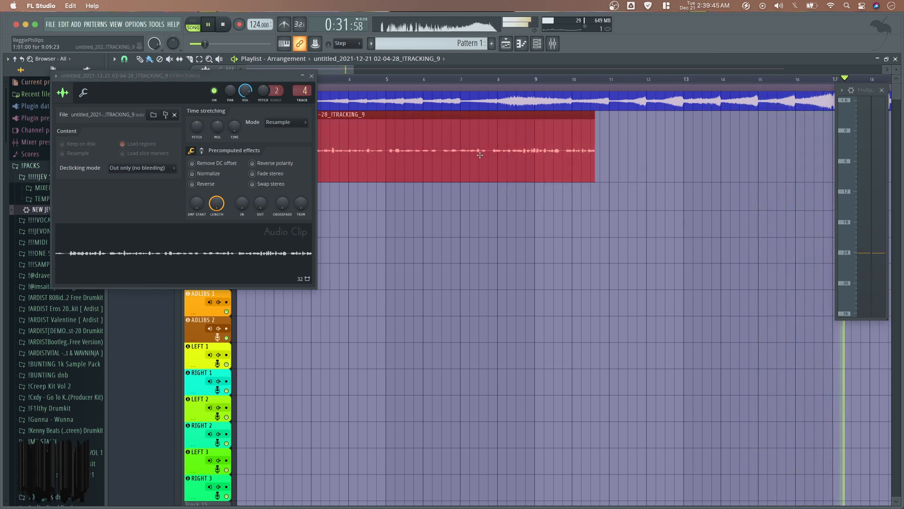
pyautogui.hotkey('shift', 'Down')
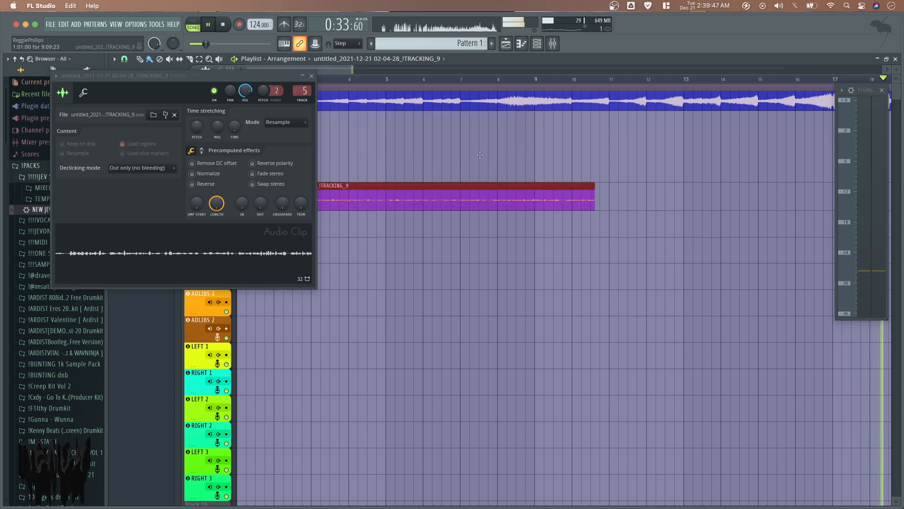
pyautogui.hotkey('ctrl', 'z')
# Step: Lower the BEAT track's volume fader and view the whole mixer at full size before restoring its window
pyautogui.click(552, 44)
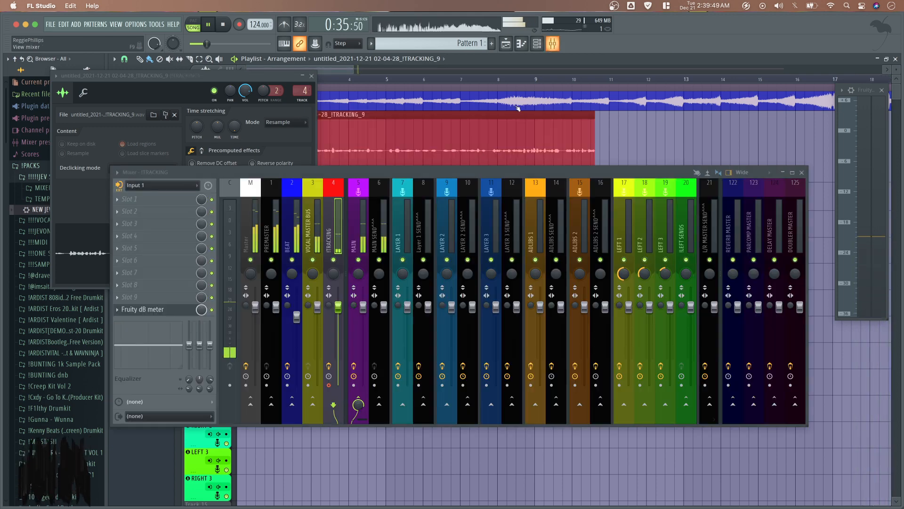
pyautogui.moveTo(296, 315); pyautogui.dragTo(297, 326)
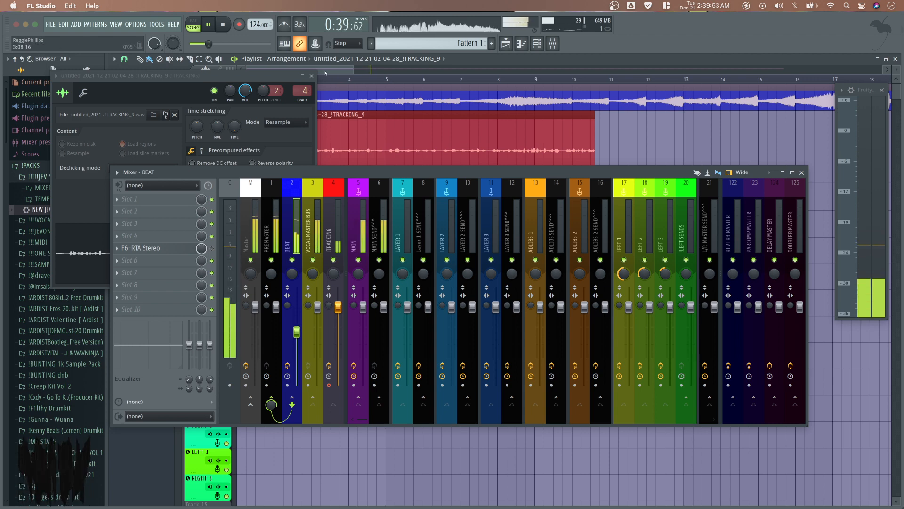
pyautogui.click(793, 173)
pyautogui.press('F9')
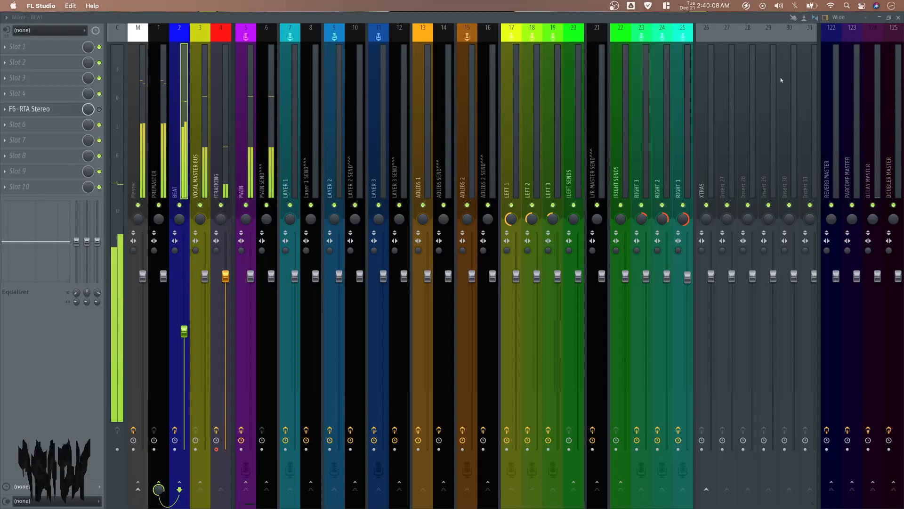
pyautogui.press('F9')
pyautogui.click(888, 17)
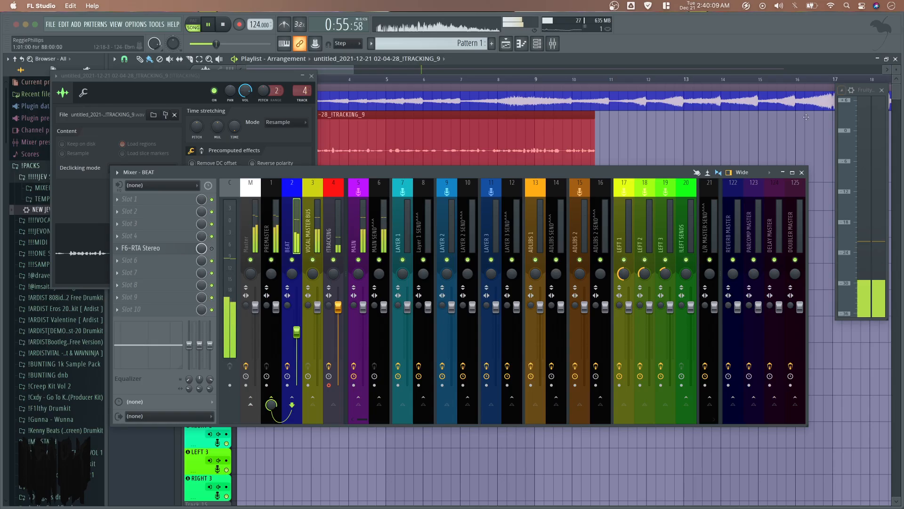
# Step: Load the 20Hz + 18kHz cut preset in the Fruity parametric EQ 2 on the Layer 1 SEND mixer track
pyautogui.moveTo(541, 172); pyautogui.dragTo(567, 210)
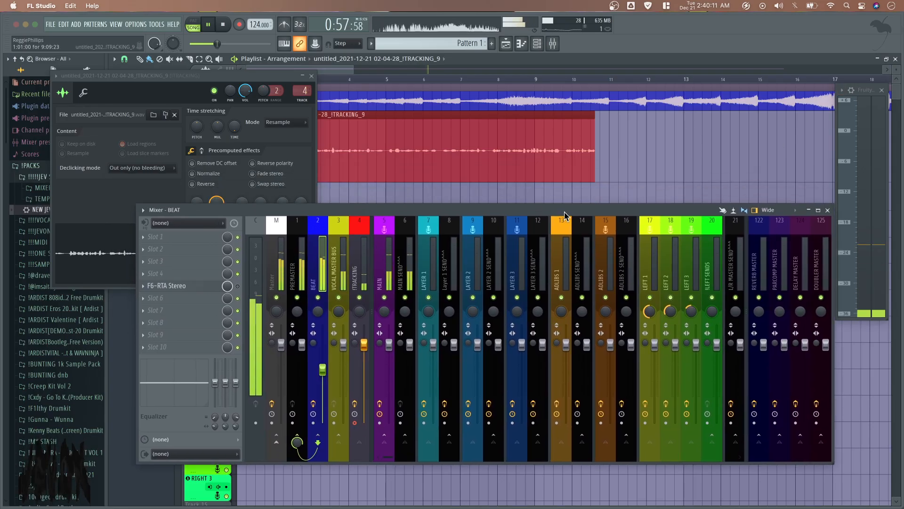
pyautogui.click(443, 278)
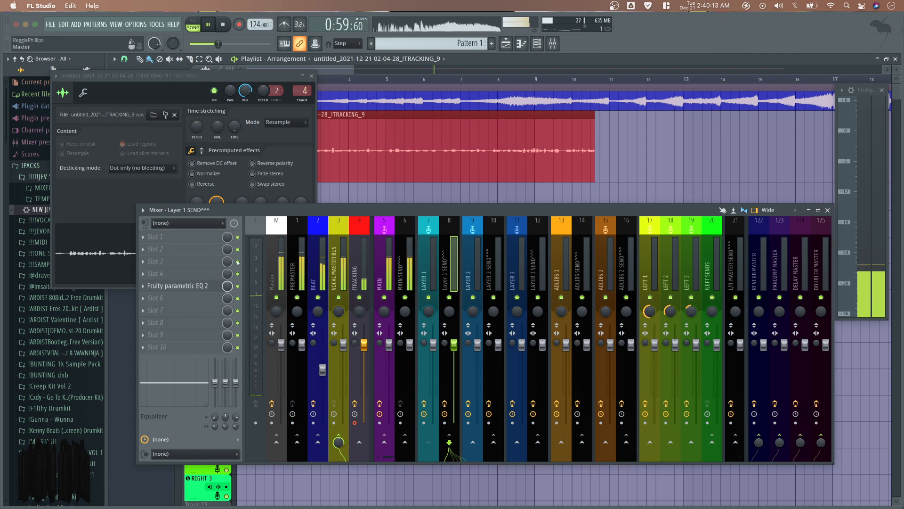
pyautogui.click(178, 285)
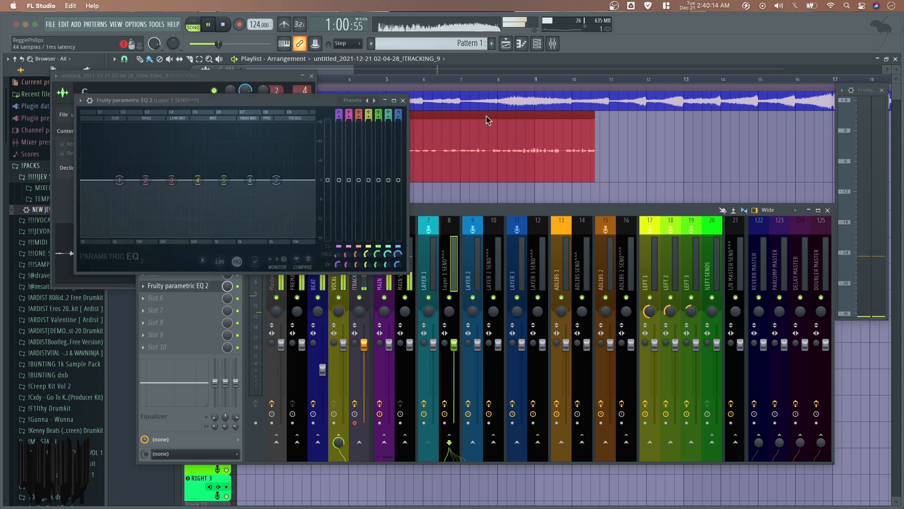
pyautogui.click(353, 100)
pyautogui.click(384, 142)
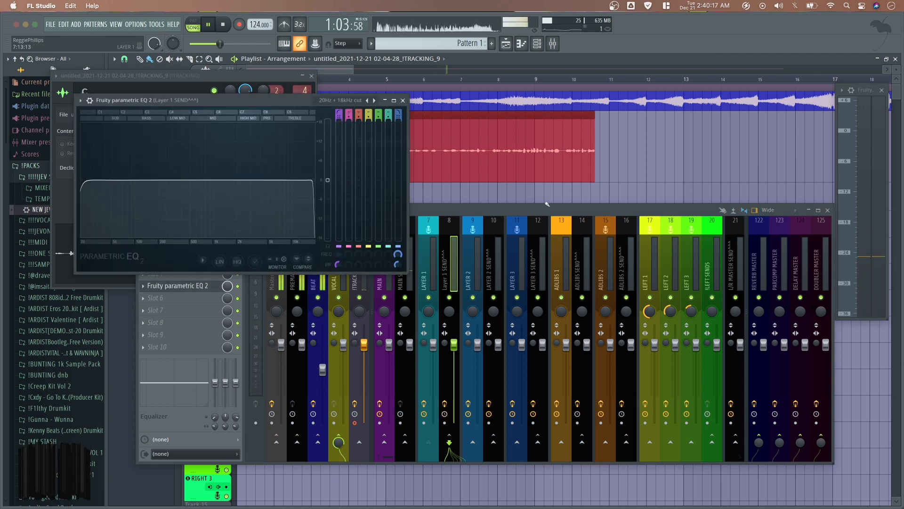
# Step: Lower the high cut and raise the low cut so the EQ passes only a narrow mid band, and close the EQ
pyautogui.moveTo(290, 179); pyautogui.dragTo(234, 180)
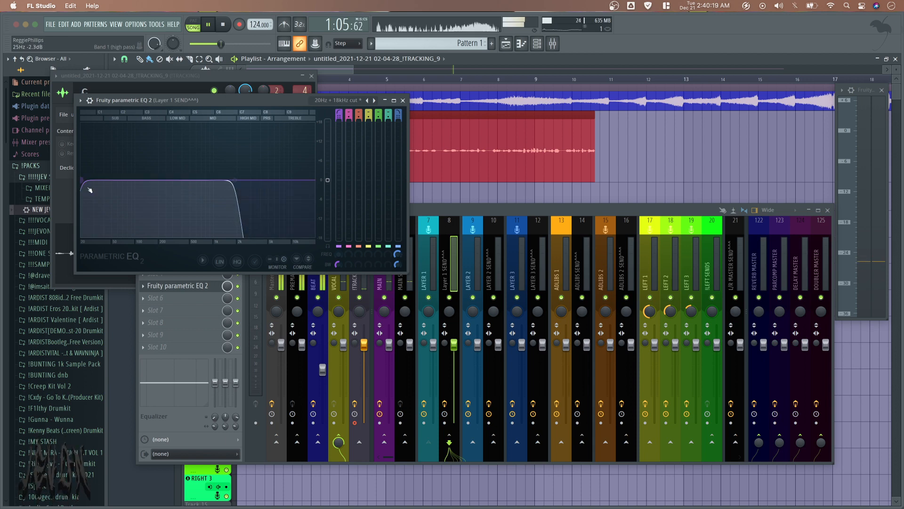
pyautogui.moveTo(88, 181); pyautogui.dragTo(184, 180)
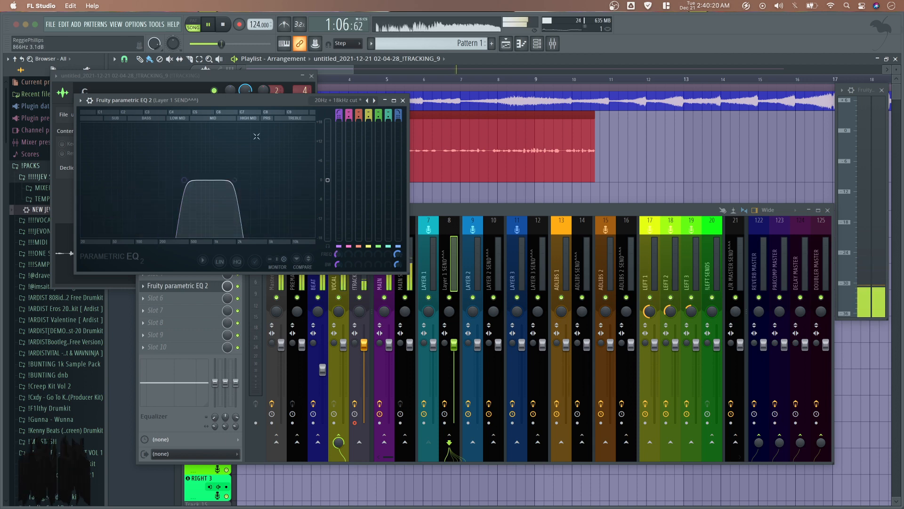
pyautogui.click(403, 101)
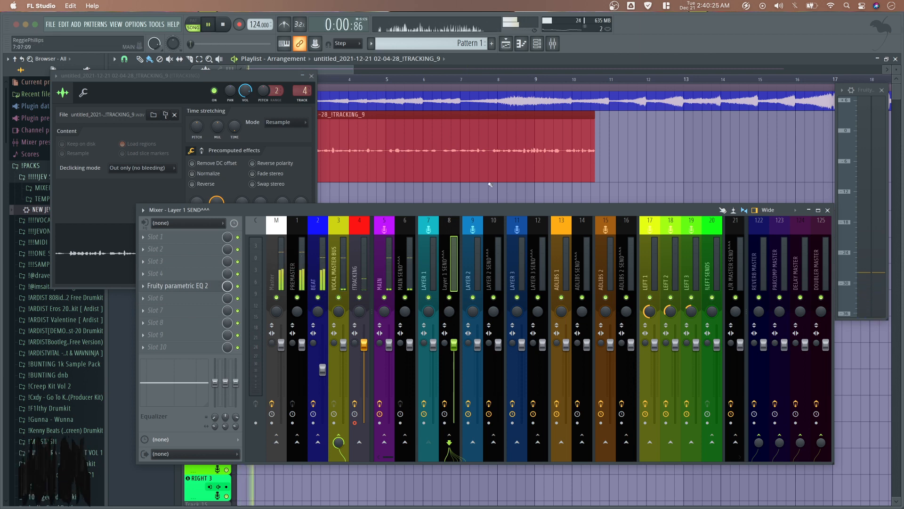
# Step: Try the recorded clip on the LAYER 1 track, hide the mixer, and return the clip to the !TRACKING track
pyautogui.rightClick(543, 154)
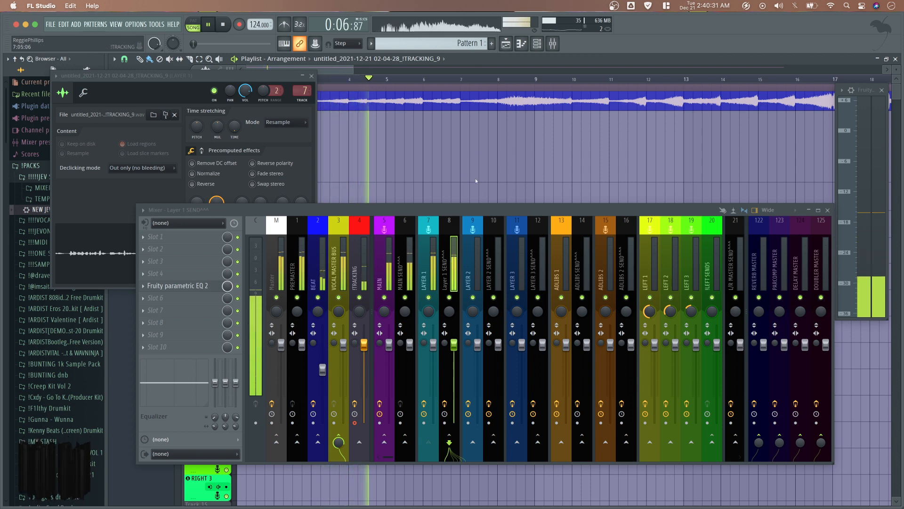
pyautogui.press('F9')
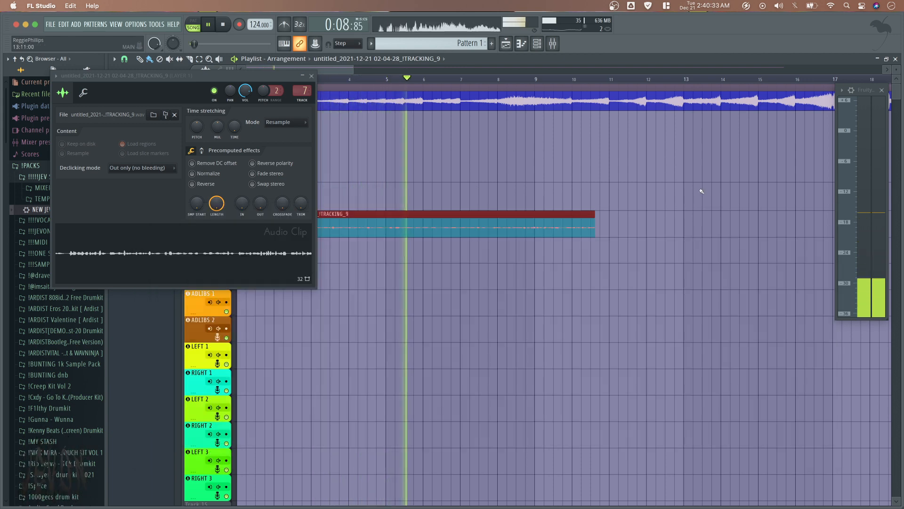
pyautogui.moveTo(643, 183); pyautogui.dragTo(470, 259)
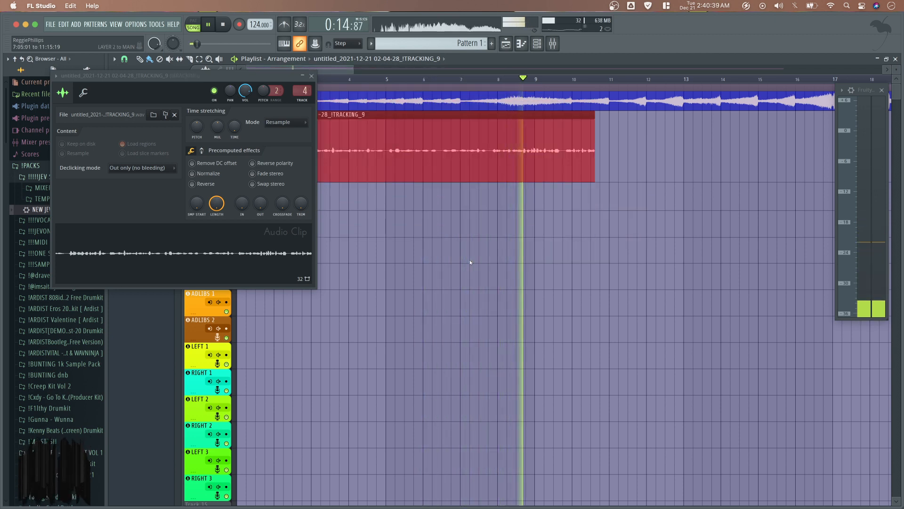
# Step: Audition the recorded clip on the LAYER 1 track, close its channel settings, stop playback and delete the clip
pyautogui.hotkey('shift', 'Down')
pyautogui.hotkey('shift', 'Down')
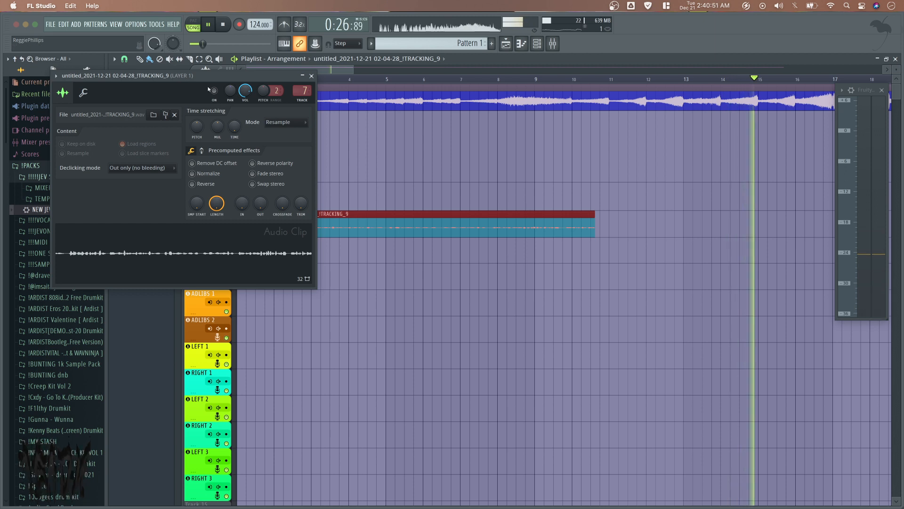
pyautogui.click(311, 75)
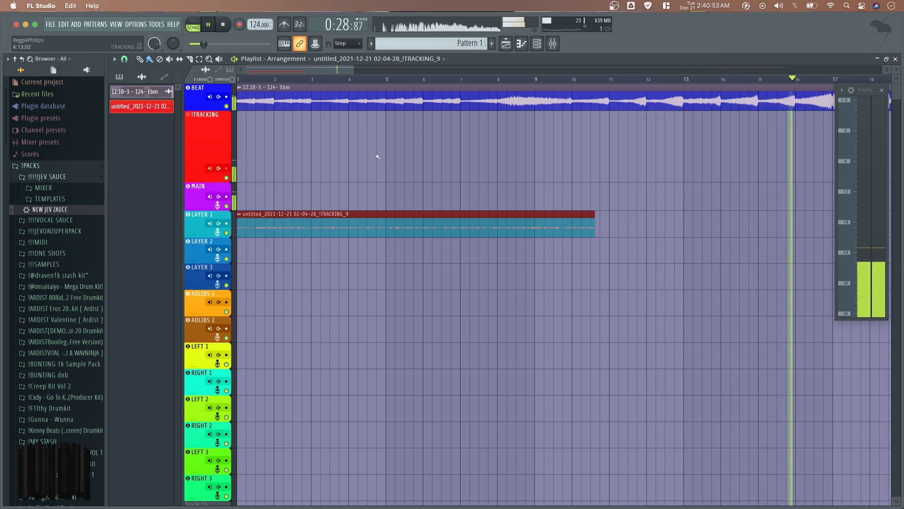
pyautogui.press('space')
pyautogui.rightClick(380, 224)
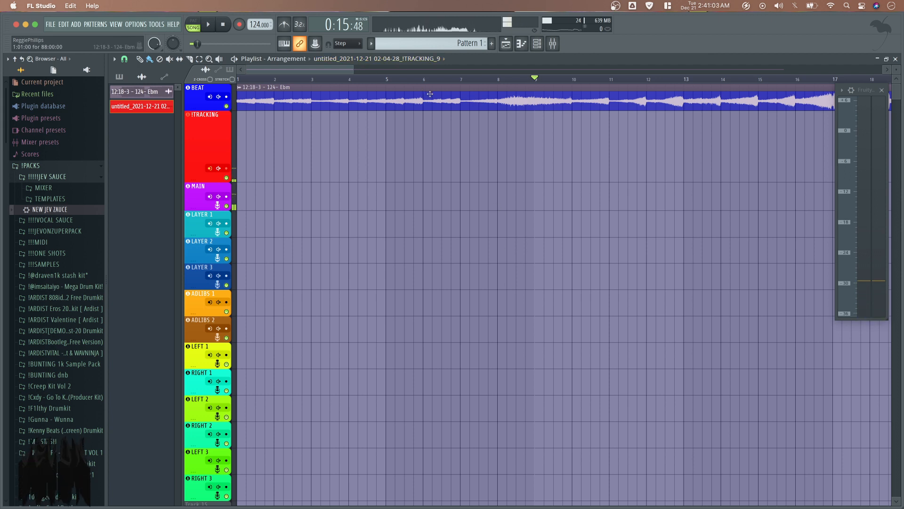
# Step: Try recording short takes onto the !TRACKING track from bar 9 and before bar 13, and delete the bar 9 clip
pyautogui.press('space')
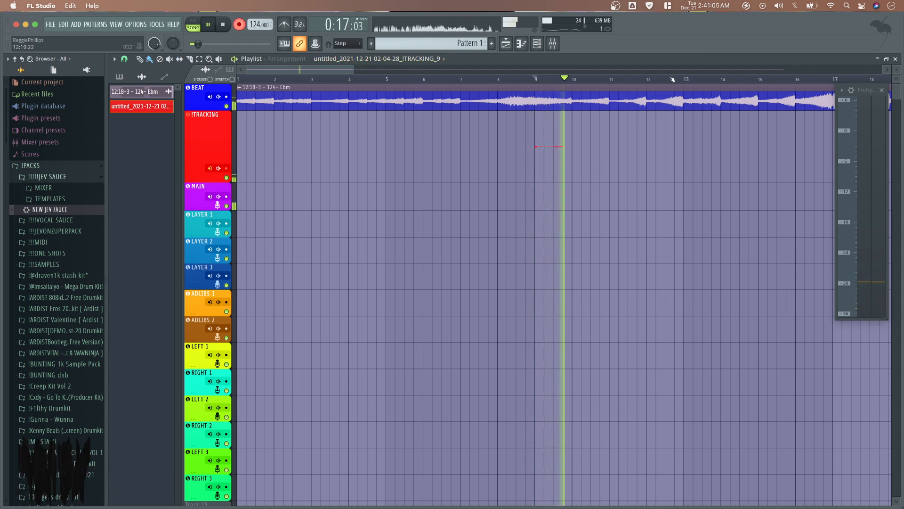
pyautogui.click(672, 79)
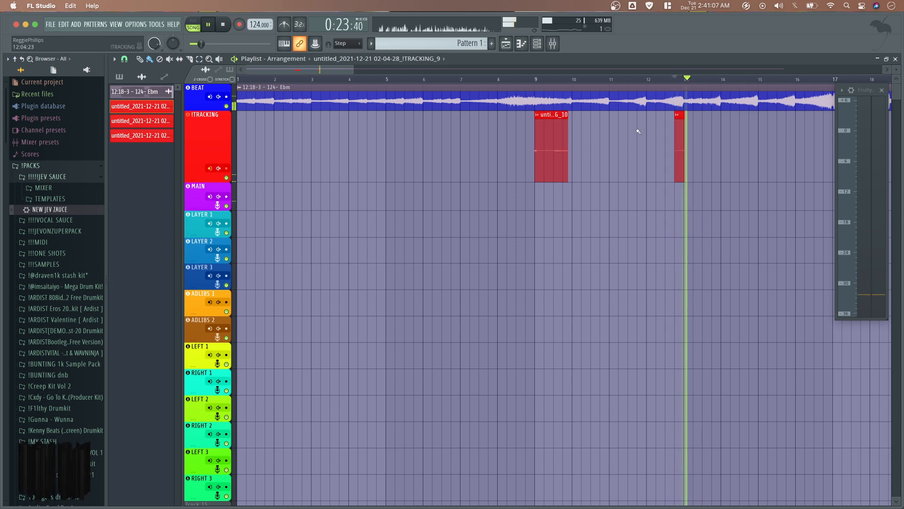
pyautogui.rightClick(556, 133)
# Step: Record a vocal take of about four bars onto the !TRACKING track, starting at about bar 17
pyautogui.moveTo(334, 72); pyautogui.dragTo(404, 75)
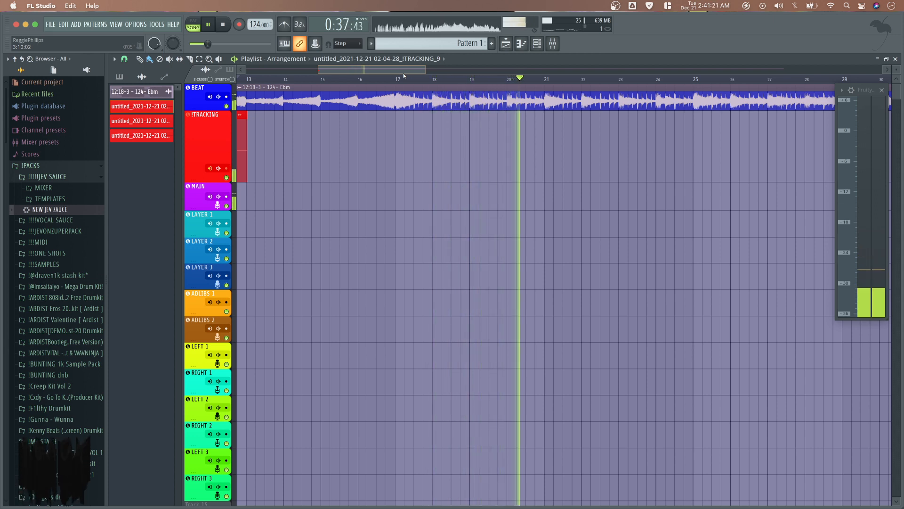
pyautogui.press('space')
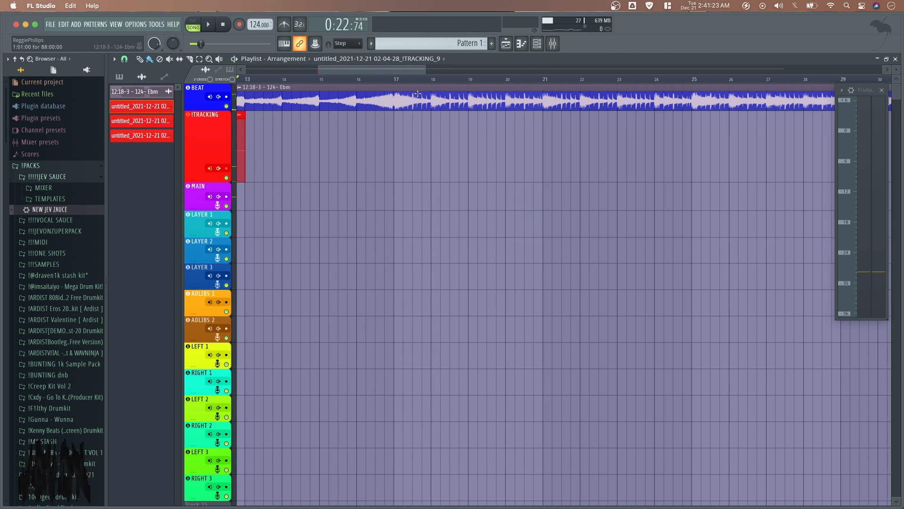
pyautogui.click(395, 80)
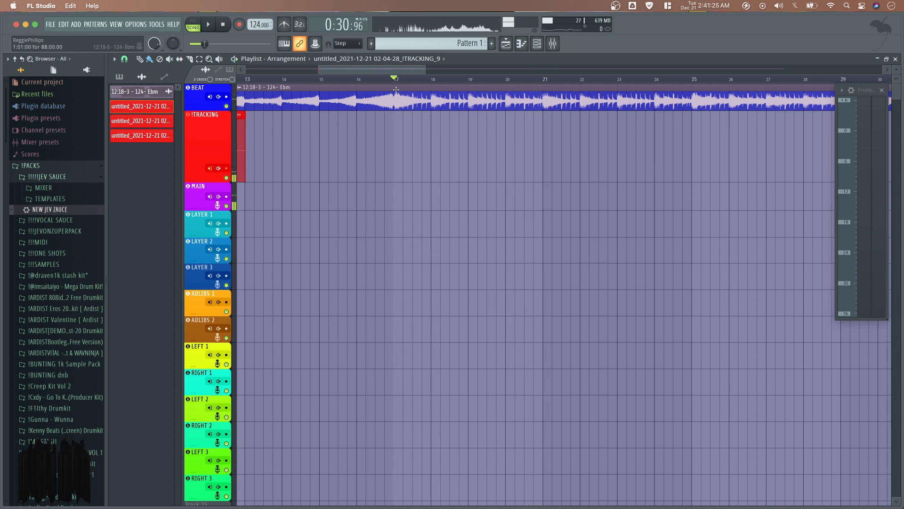
pyautogui.press('space')
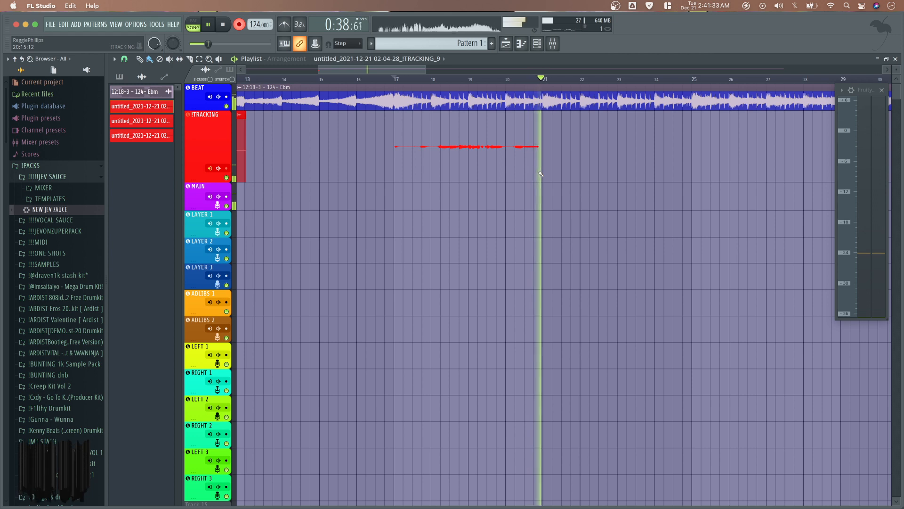
pyautogui.press('space')
# Step: Trim about half a bar off the new take's start and delete the leftover short clip before bar 13
pyautogui.moveTo(393, 161); pyautogui.dragTo(415, 165)
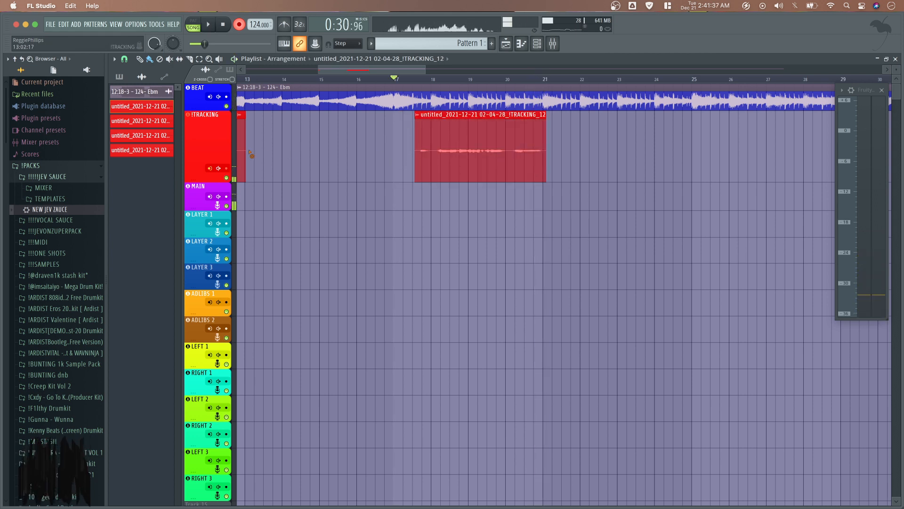
pyautogui.moveTo(382, 70); pyautogui.dragTo(345, 94)
pyautogui.rightClick(473, 150)
# Step: Move the trimmed take down to the MAIN track and set the playback position to the clip's start
pyautogui.moveTo(646, 133); pyautogui.dragTo(781, 191)
pyautogui.hotkey('shift', 'Down')
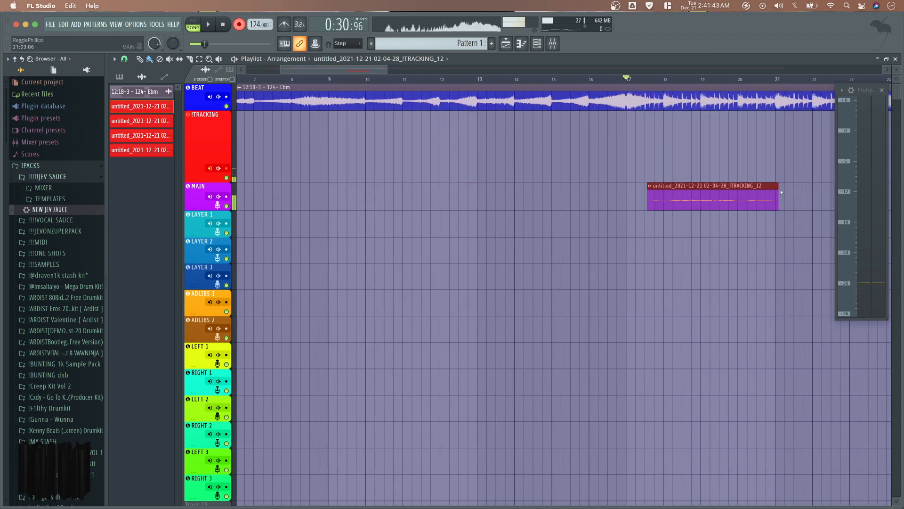
pyautogui.click(651, 83)
pyautogui.moveTo(357, 69); pyautogui.dragTo(398, 75)
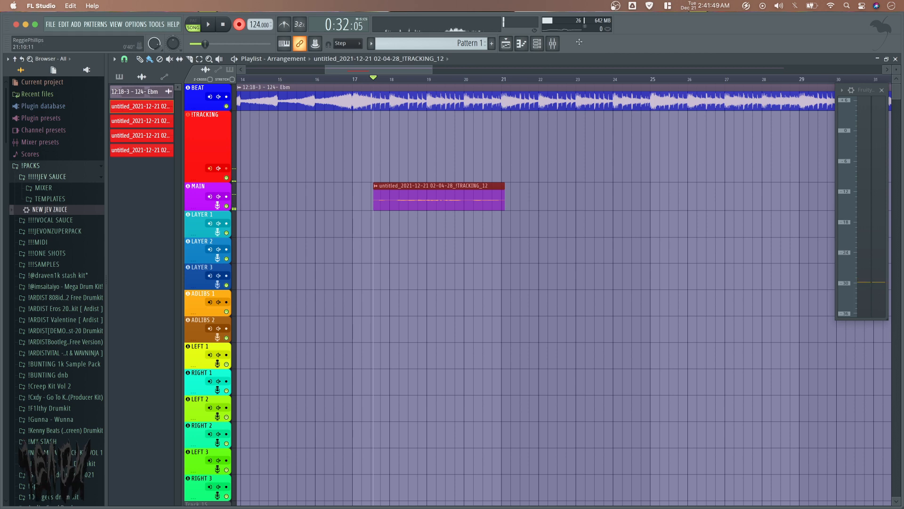
# Step: Check the Layer 1 SEND track's EQ in the mixer and reroute the !TRACKING track from MAIN to LAYER 1
pyautogui.click(556, 48)
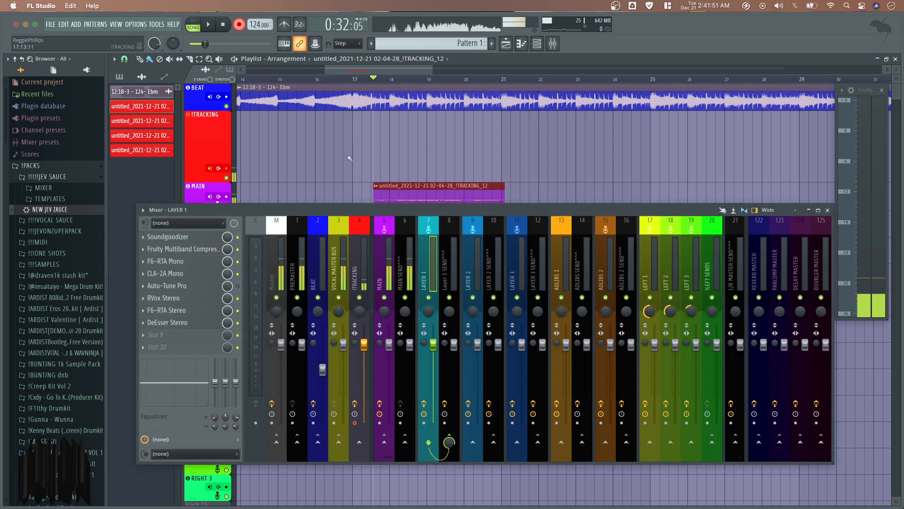
pyautogui.click(448, 277)
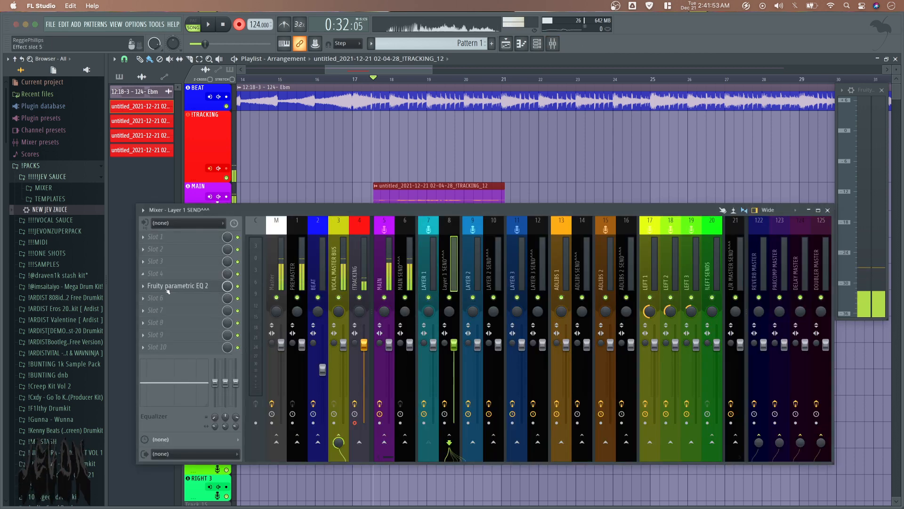
pyautogui.click(205, 286)
pyautogui.click(403, 100)
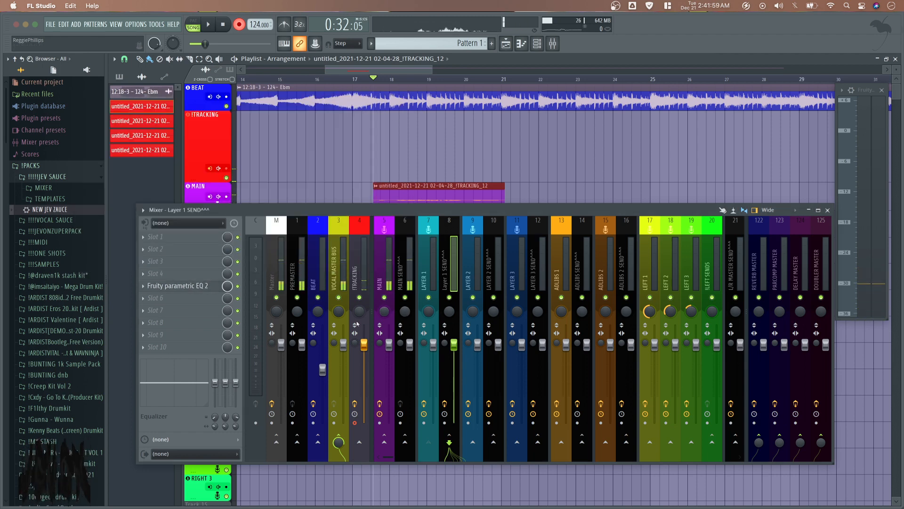
pyautogui.click(366, 254)
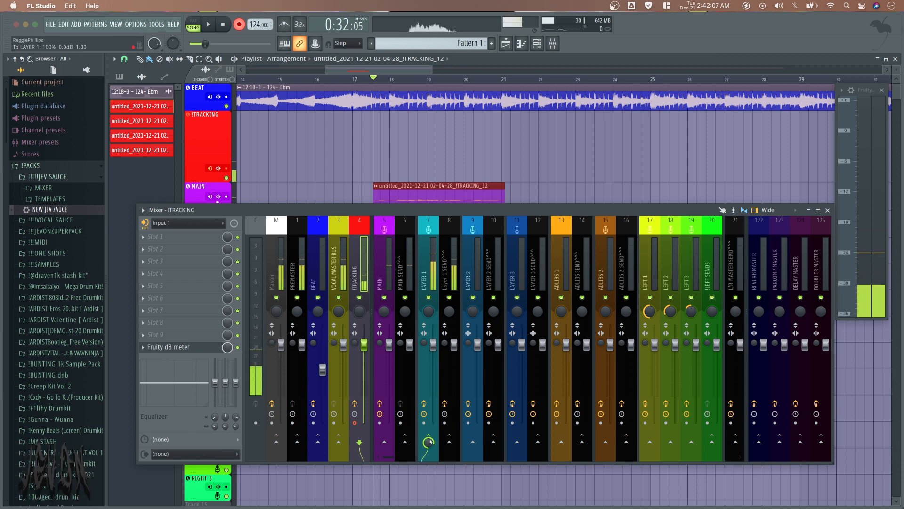
pyautogui.click(828, 210)
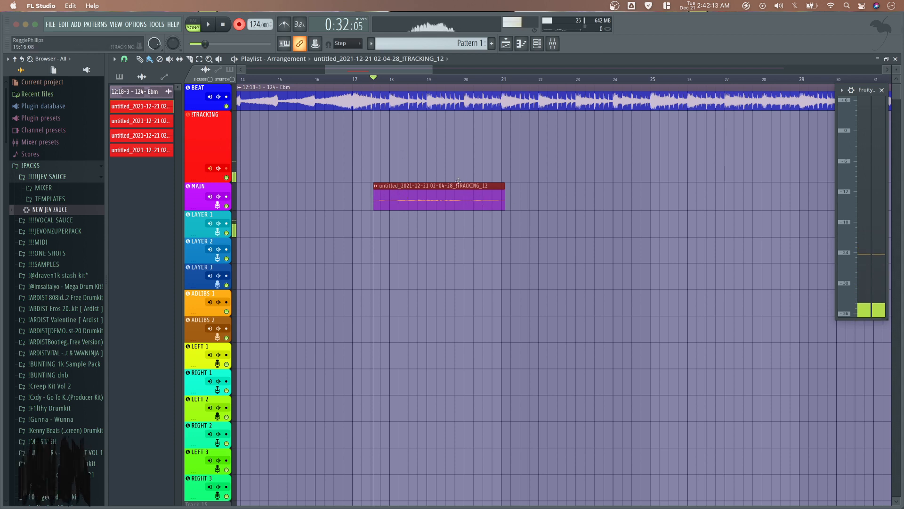
# Step: Record a second take of about three and a half bars onto the !TRACKING track, alongside the MAIN clip
pyautogui.moveTo(432, 173)
pyautogui.mouseDown()
pyautogui.moveTo(436, 197)
pyautogui.moveTo(442, 173)
pyautogui.mouseUp()
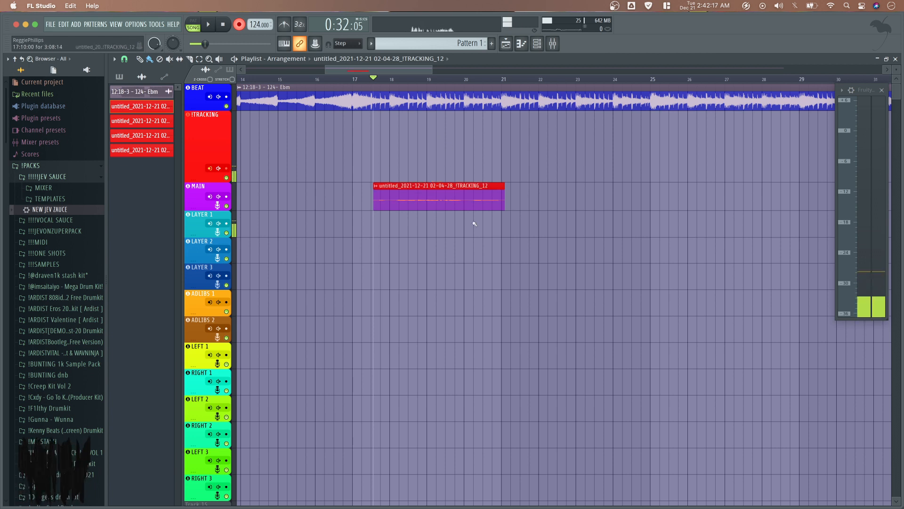
pyautogui.press('space')
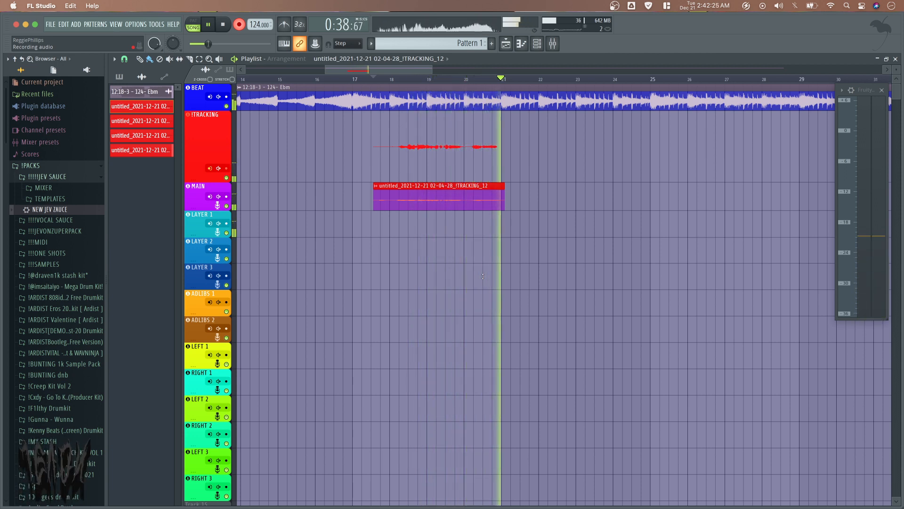
pyautogui.press('space')
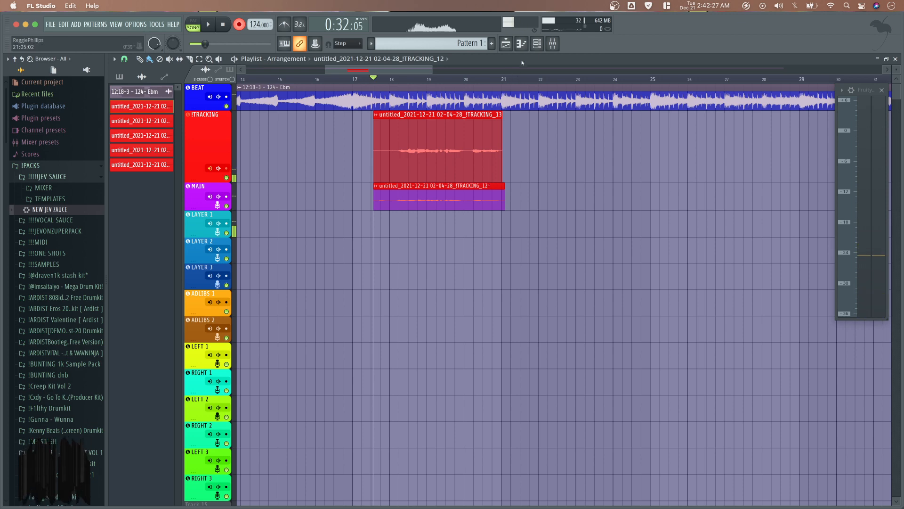
# Step: Reroute the !TRACKING mixer track from LAYER 1 back to MAIN and close the mixer
pyautogui.click(549, 46)
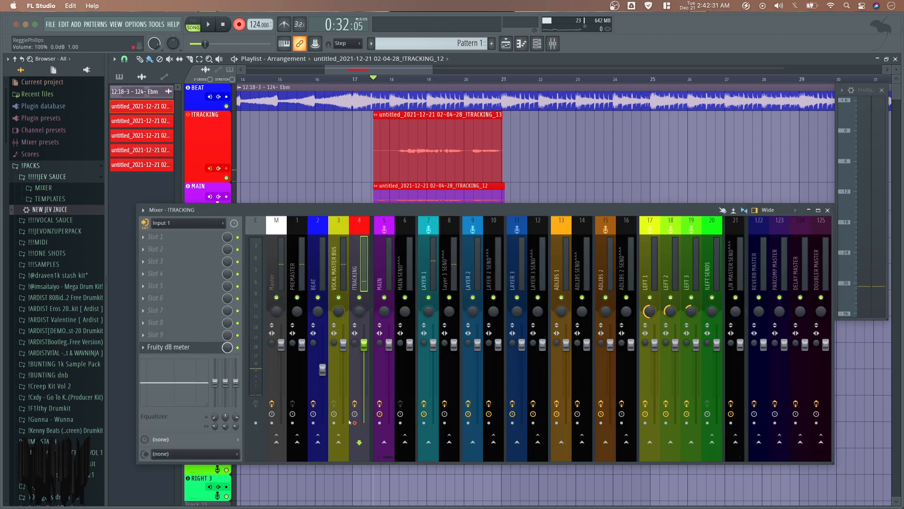
pyautogui.click(828, 210)
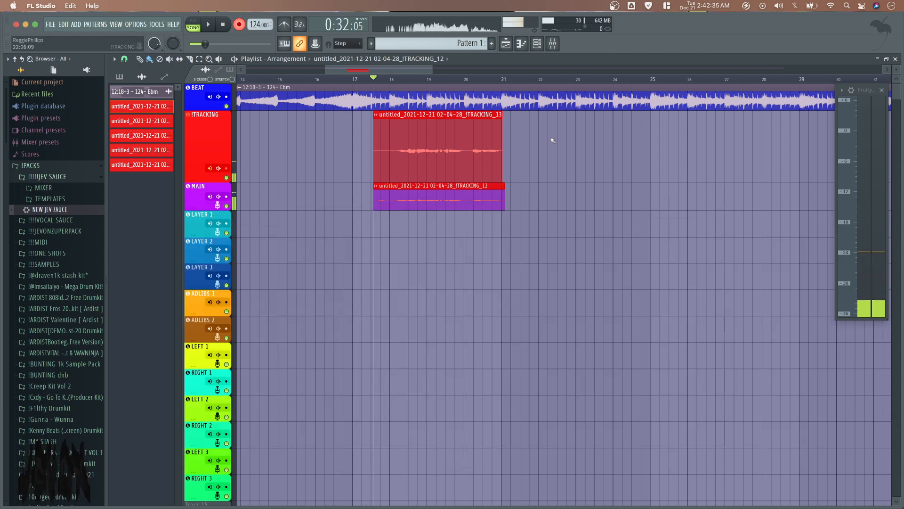
pyautogui.moveTo(552, 140); pyautogui.dragTo(493, 146)
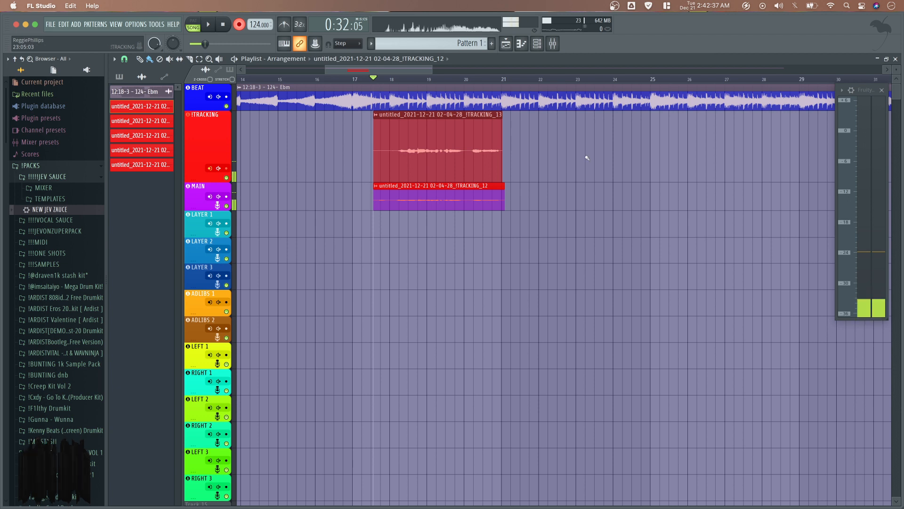
pyautogui.press('space')
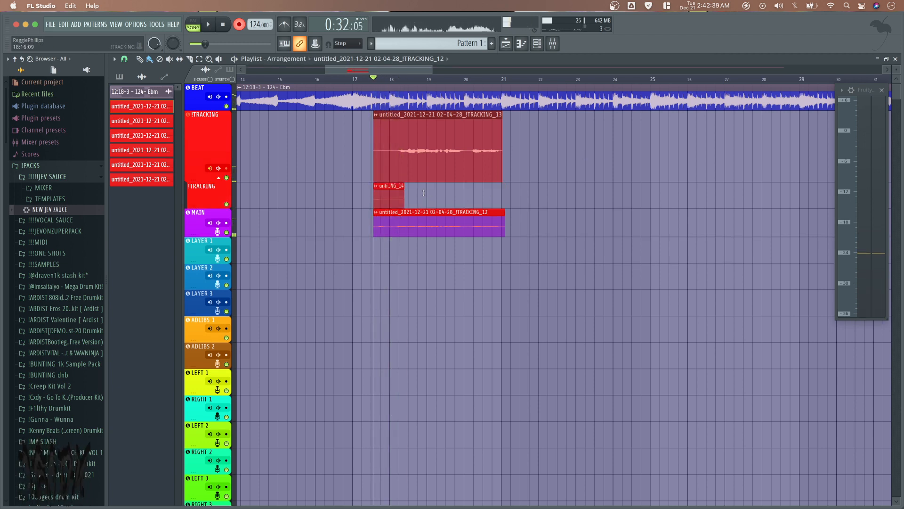
pyautogui.rightClick(395, 198)
pyautogui.rightClick(213, 183)
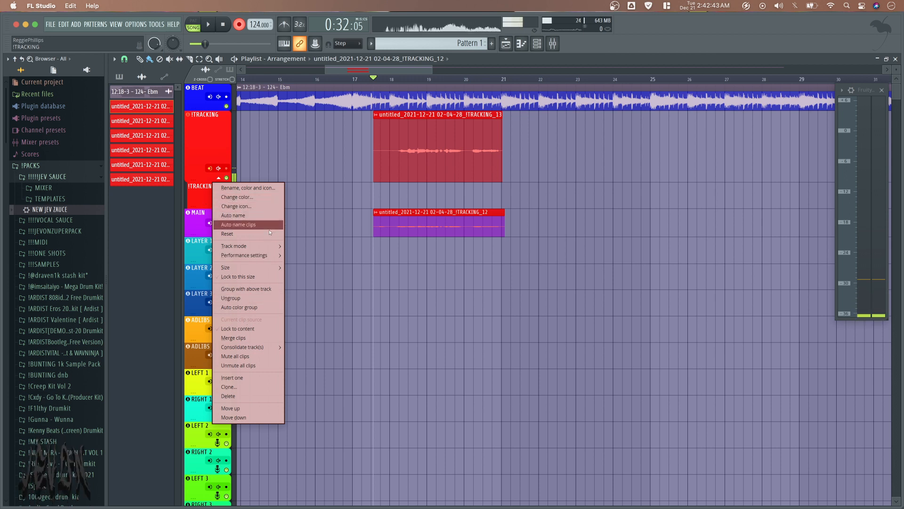
pyautogui.click(262, 398)
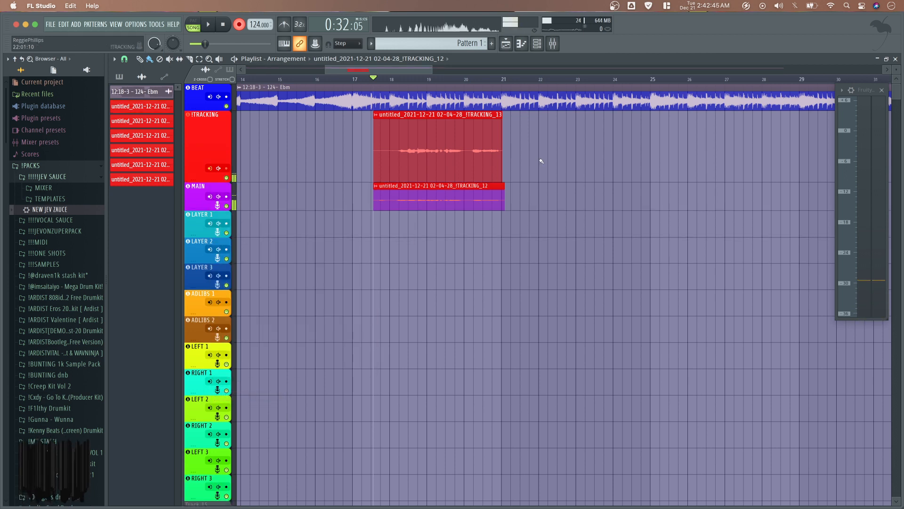
# Step: Move the second take from !TRACKING down to LAYER 1 and play it alongside MAIN, briefly toggling MAIN's mute
pyautogui.moveTo(541, 153); pyautogui.dragTo(439, 165)
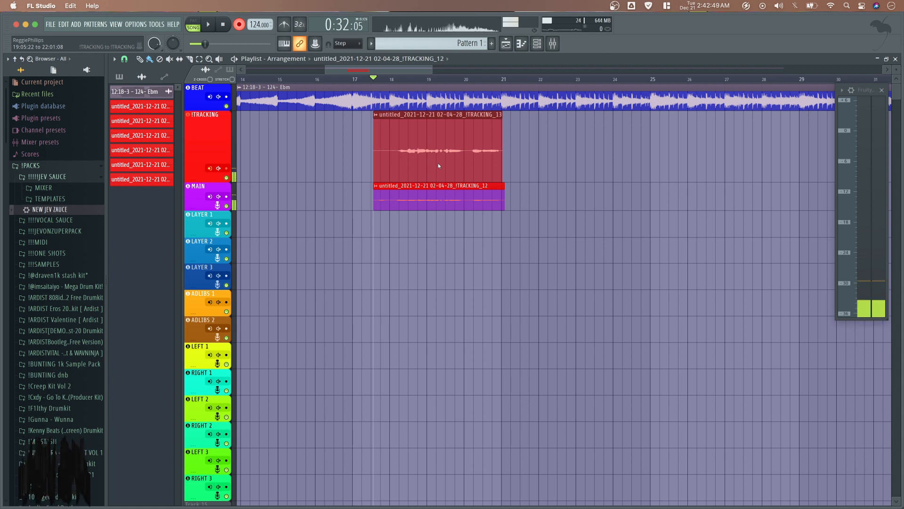
pyautogui.hotkey('ctrl', 'z')
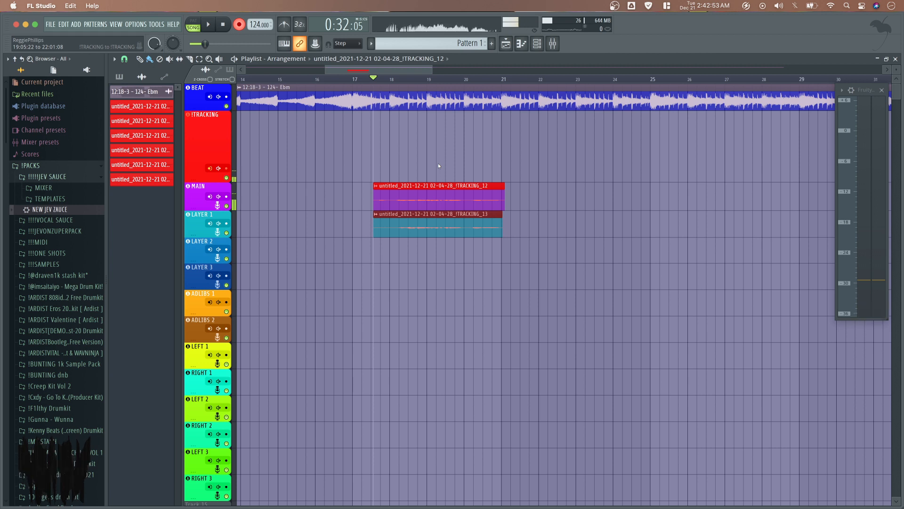
pyautogui.press('space')
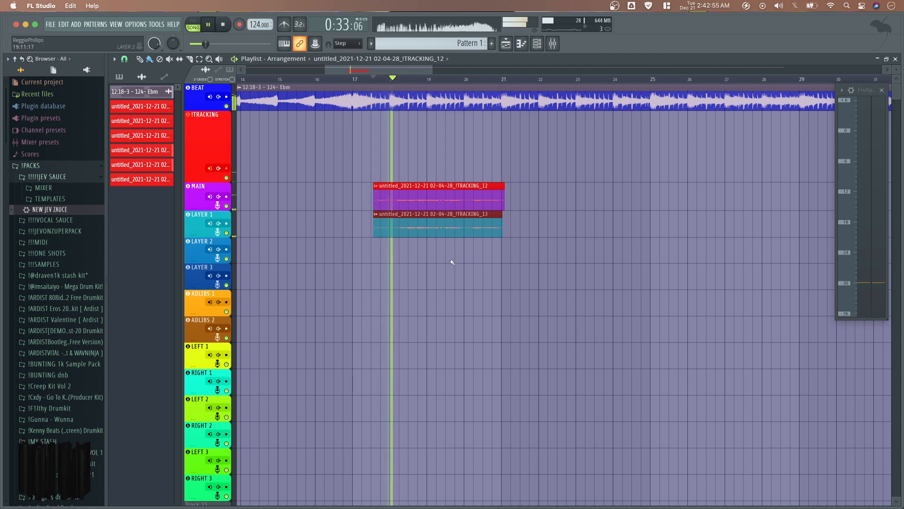
pyautogui.click(226, 206)
pyautogui.click(226, 206)
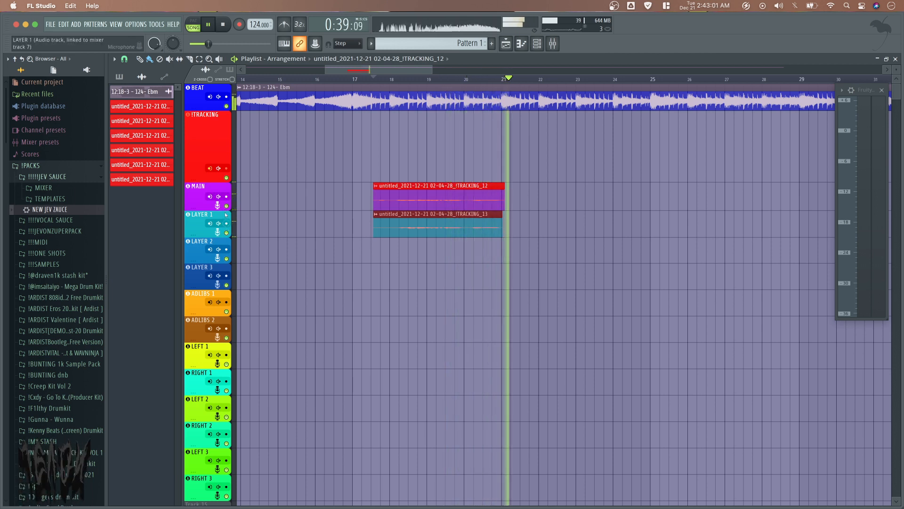
pyautogui.press('space')
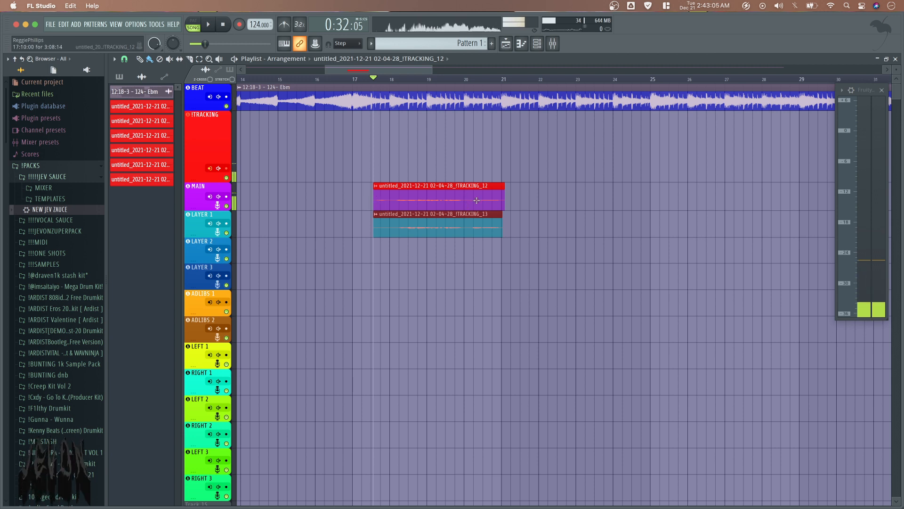
# Step: Move the LAYER 1 take down to LAYER 2 and play it back with the MAIN take
pyautogui.moveTo(539, 210); pyautogui.dragTo(423, 278)
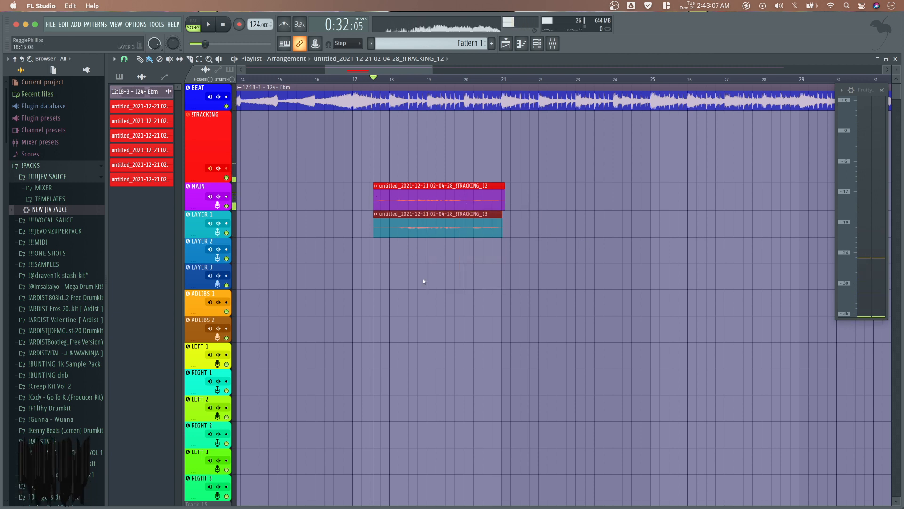
pyautogui.press('Down')
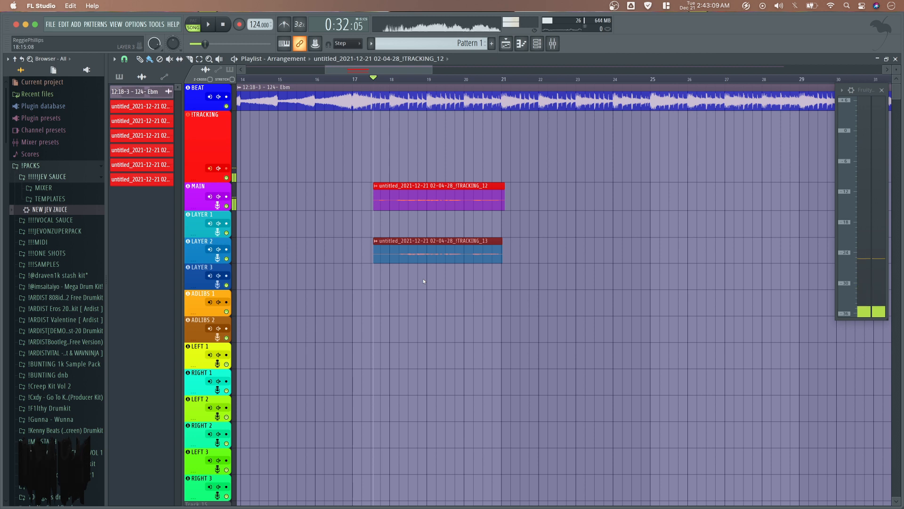
pyautogui.press('space')
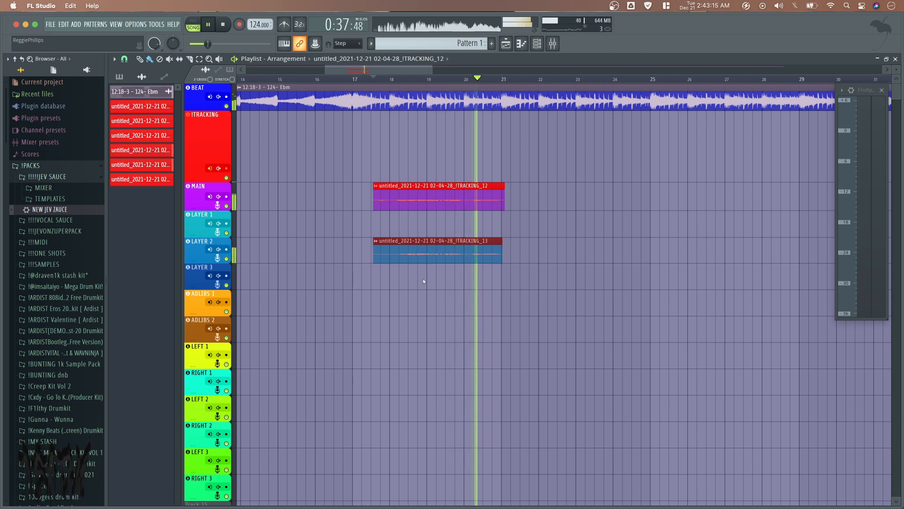
# Step: Move the LAYER 2 take down to ADLIBS 1 and audition it during playback with MAIN muted and unmuted
pyautogui.hotkey('ctrl', 'z')
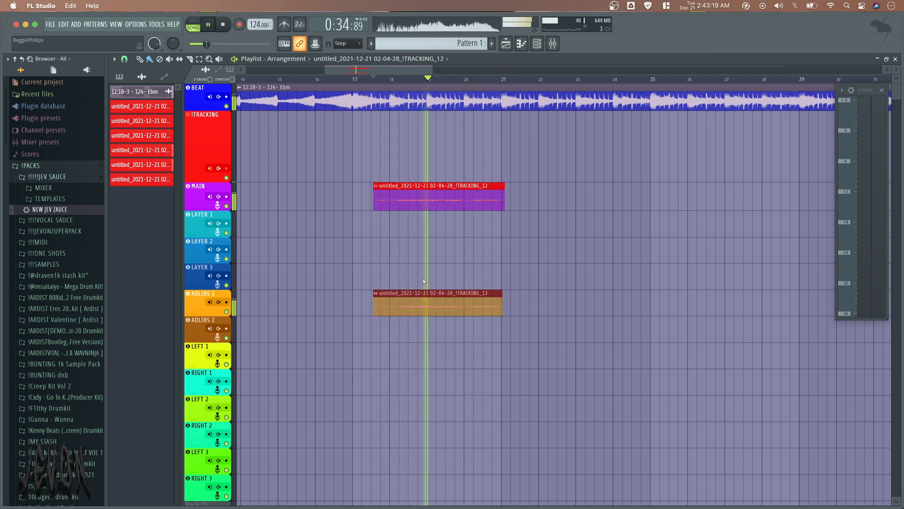
pyautogui.click(227, 206)
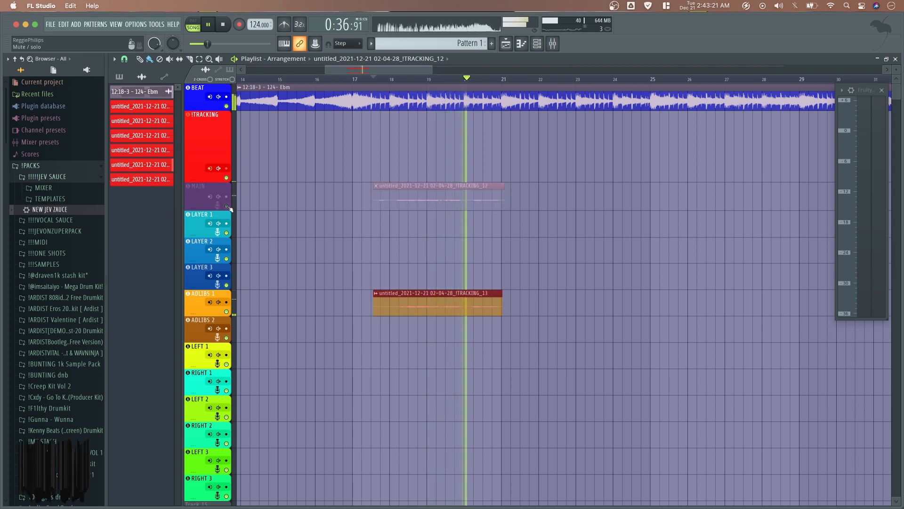
pyautogui.click(227, 206)
pyautogui.press('space')
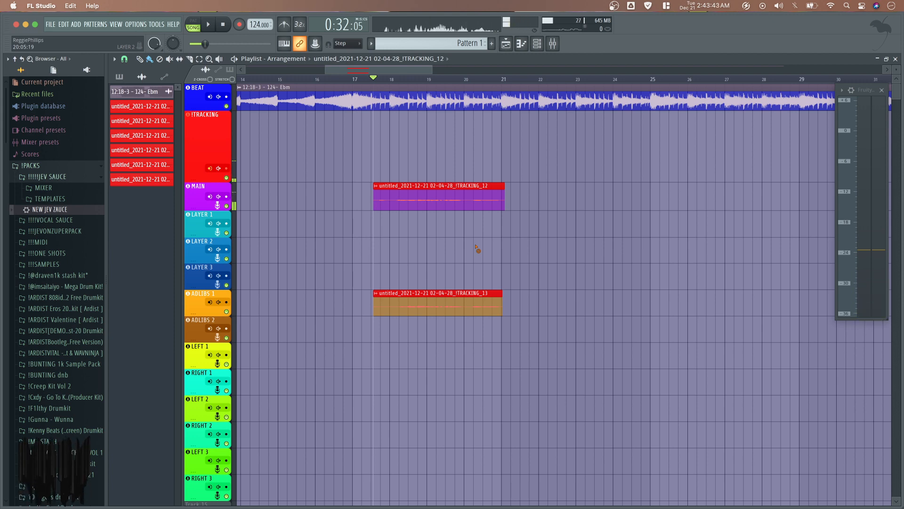
# Step: Compare the effect chains of the LAYER 2 and LAYER 2 SEND tracks in the mixer, closing it when done
pyautogui.click(555, 47)
pyautogui.click(471, 276)
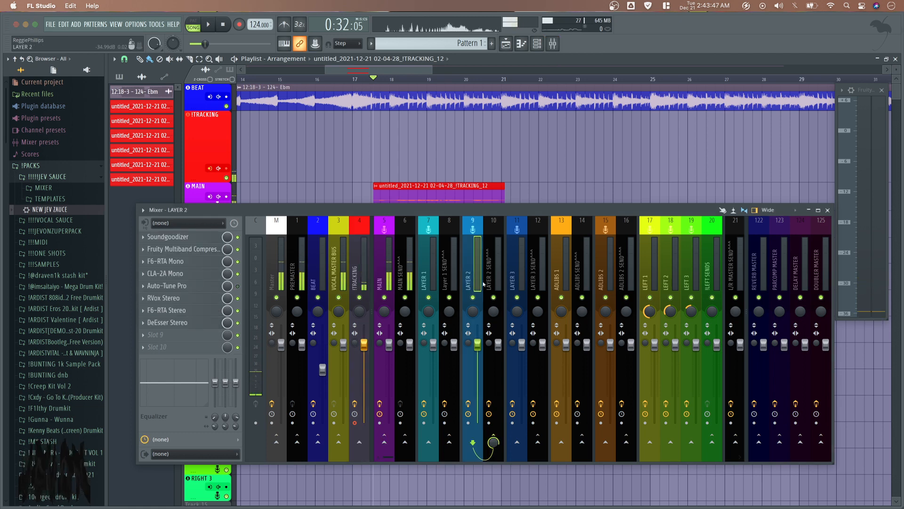
pyautogui.click(489, 288)
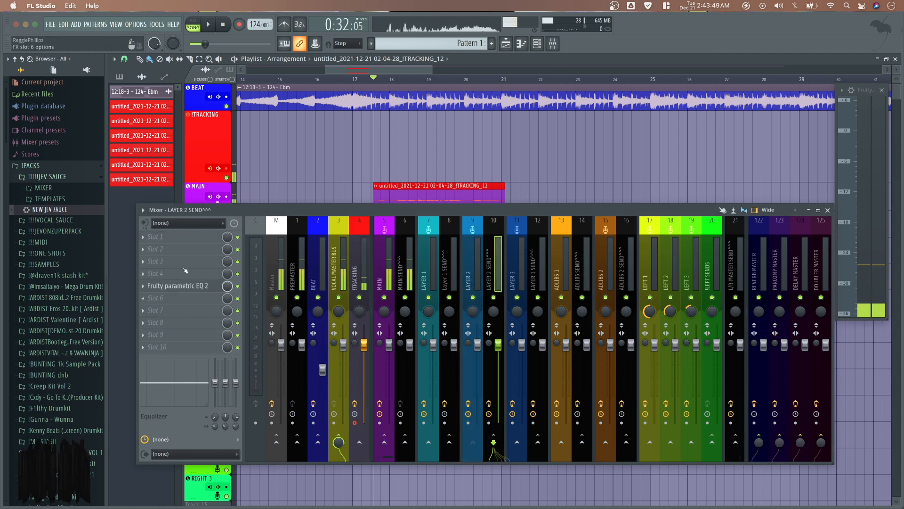
pyautogui.click(470, 283)
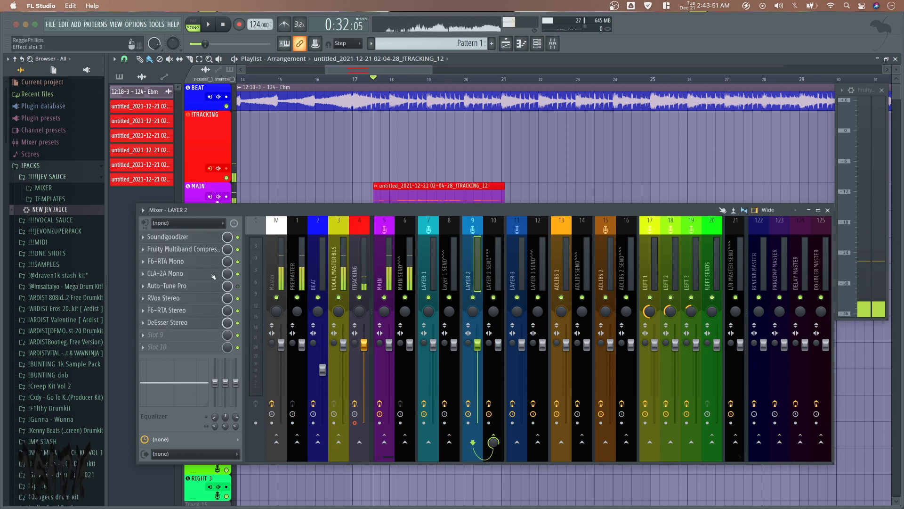
pyautogui.click(501, 278)
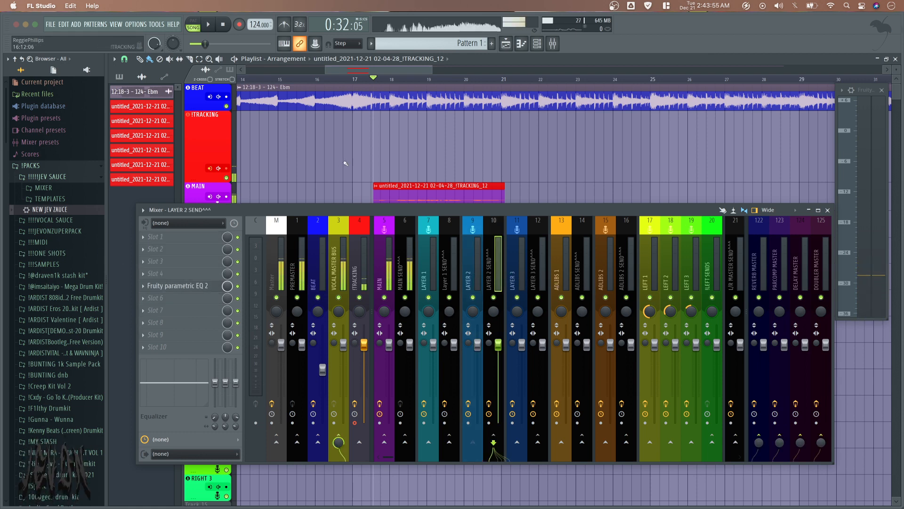
pyautogui.click(828, 210)
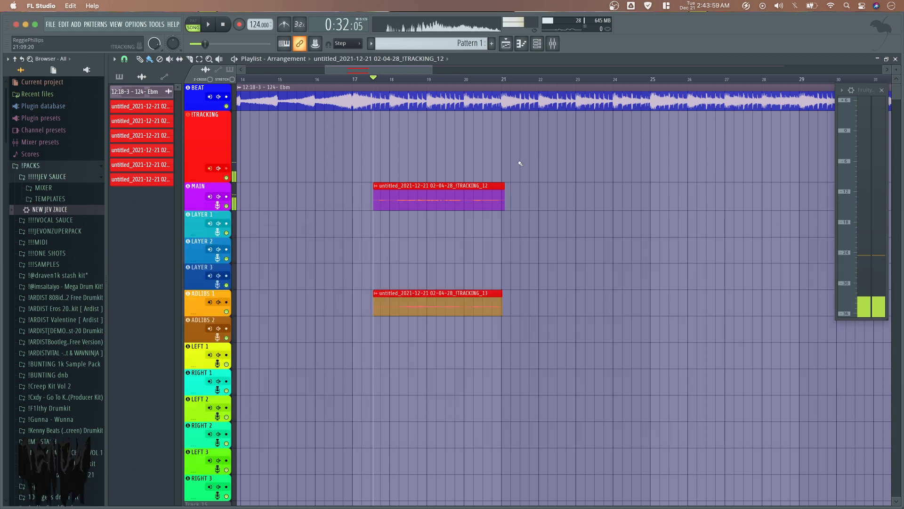
# Step: Shift the MAIN take up to !TRACKING and down to LEFT 1, finishing by returning it to MAIN
pyautogui.moveTo(520, 163); pyautogui.dragTo(441, 234)
pyautogui.hotkey('shift', 'Up')
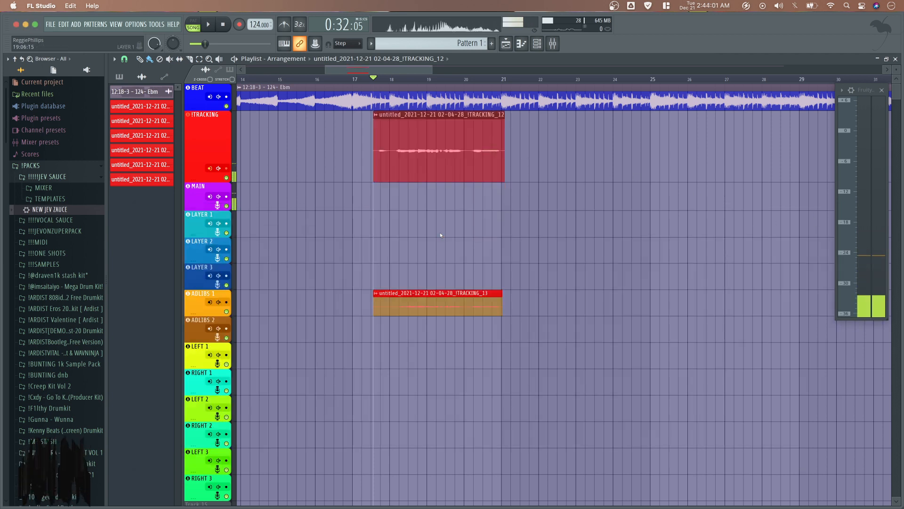
pyautogui.hotkey('shift', 'Down')
pyautogui.hotkey('shift', 'Down')
pyautogui.hotkey('shift', 'Down')
pyautogui.hotkey('shift', 'Down')
pyautogui.hotkey('shift', 'Down')
pyautogui.hotkey('shift', 'Down')
pyautogui.hotkey('shift', 'Down')
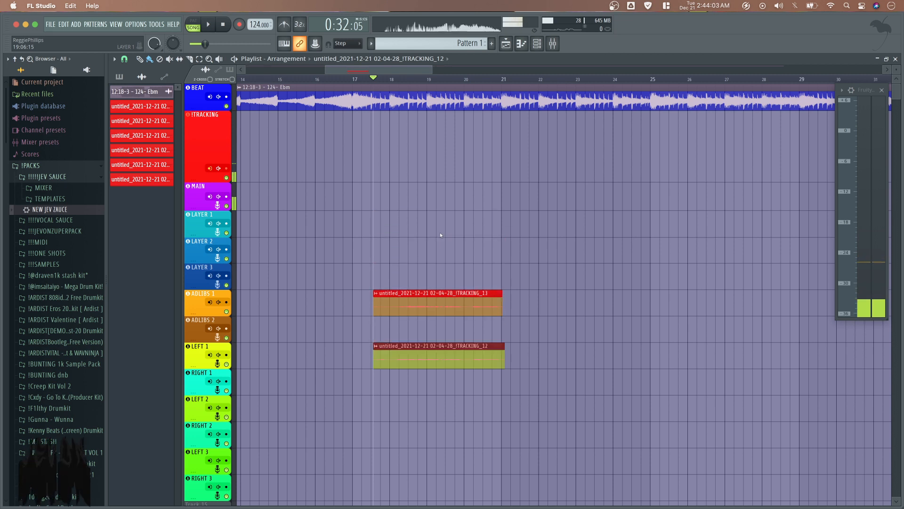
pyautogui.hotkey('shift', 'Up')
pyautogui.hotkey('shift', 'Up')
pyautogui.hotkey('shift', 'Up')
pyautogui.hotkey('shift', 'Up')
pyautogui.hotkey('shift', 'Up')
pyautogui.hotkey('shift', 'Up')
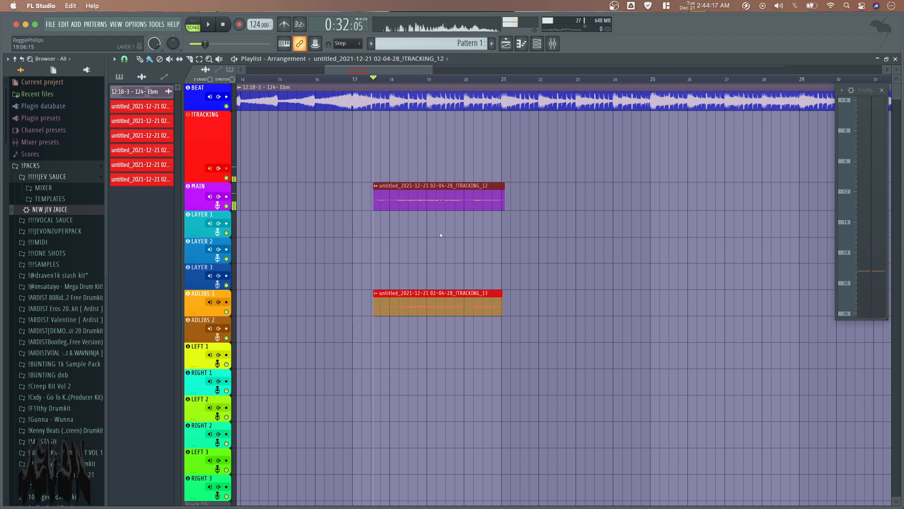
# Step: Move the ADLIBS 1 take back up to LAYER 1, directly below the MAIN take, and clear the selection
pyautogui.moveTo(440, 233); pyautogui.dragTo(471, 324)
pyautogui.hotkey('shift', 'Up')
pyautogui.hotkey('shift', 'Up')
pyautogui.hotkey('shift', 'Up')
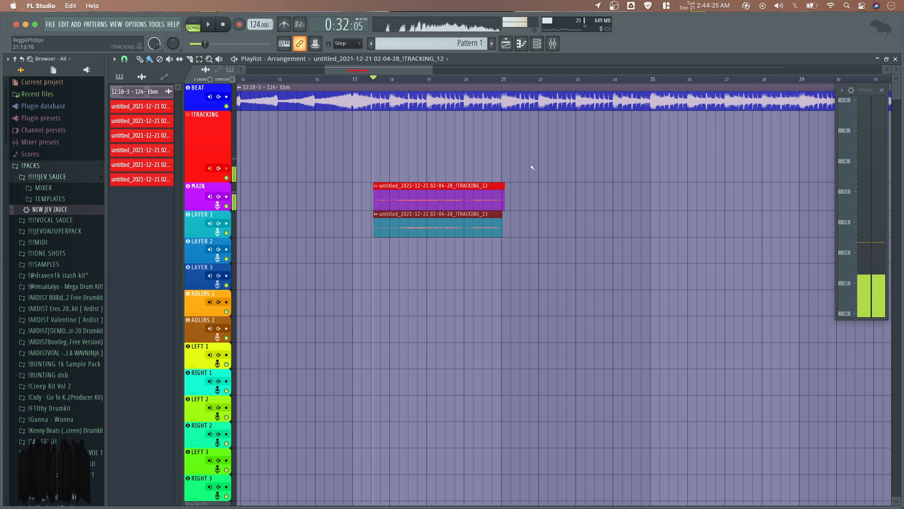
pyautogui.moveTo(533, 168); pyautogui.dragTo(660, 306)
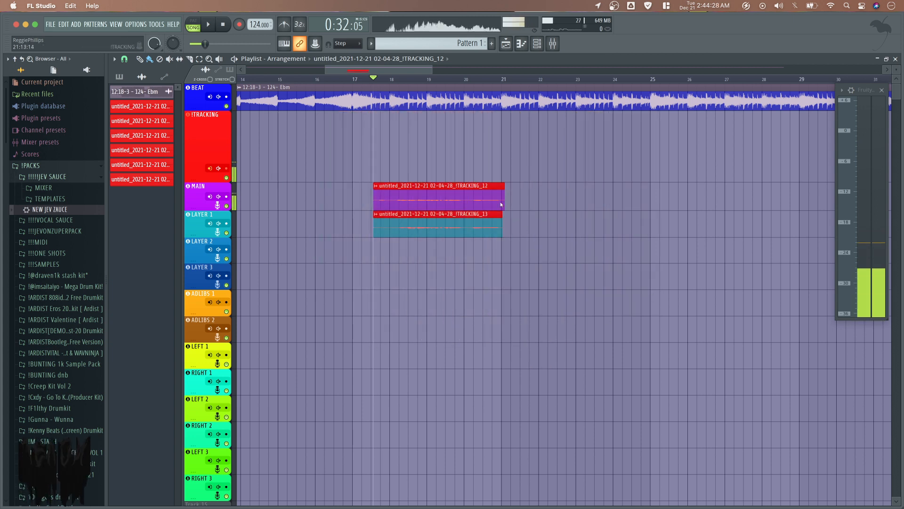
# Step: Open the mixer below the clips and examine the effects and routing of !TRACKING, VOCAL MASTER BUS, BEAT and MAIN
pyautogui.click(553, 44)
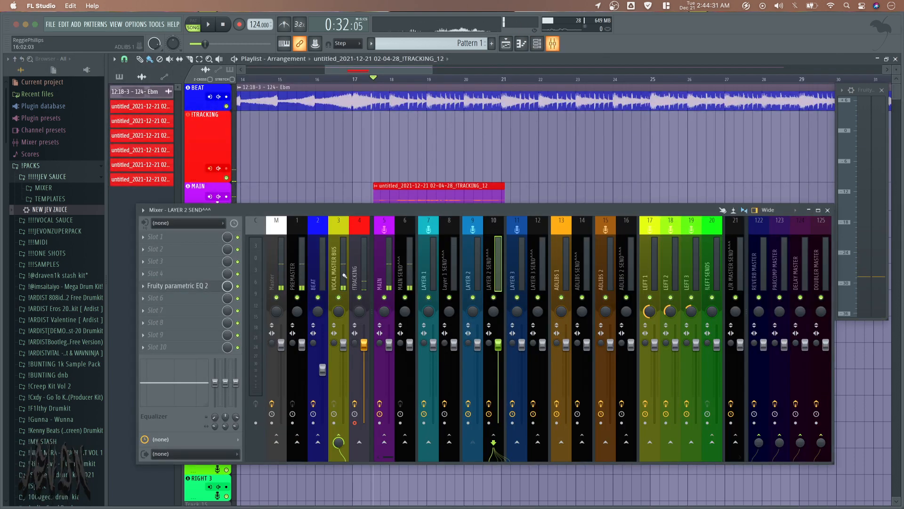
pyautogui.click(359, 277)
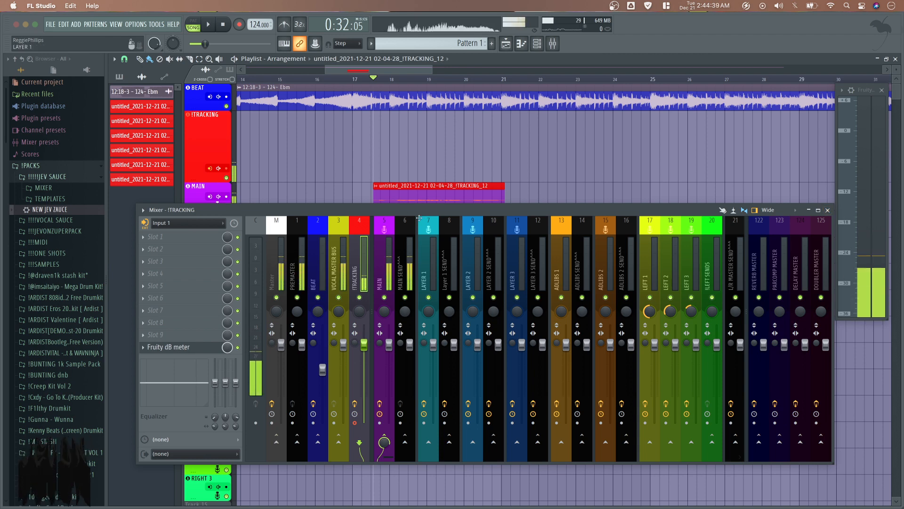
pyautogui.moveTo(617, 211); pyautogui.dragTo(610, 246)
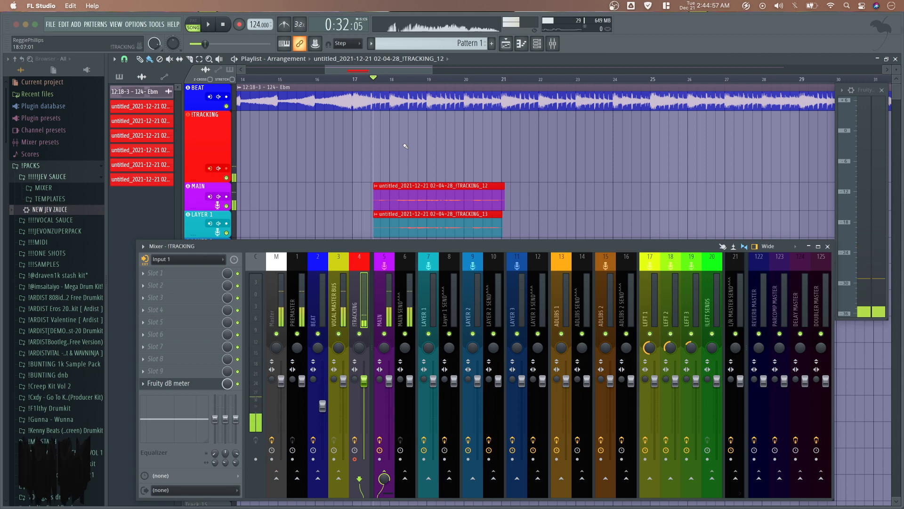
pyautogui.click(336, 309)
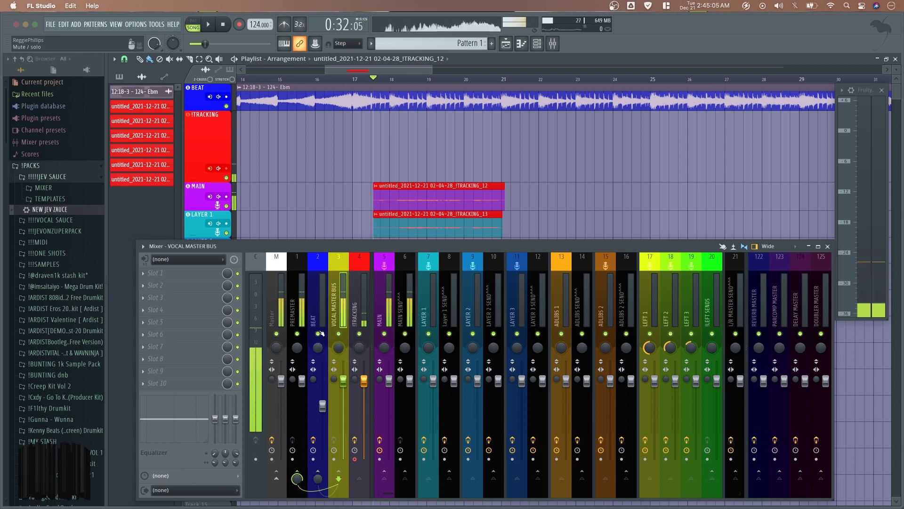
pyautogui.click(315, 306)
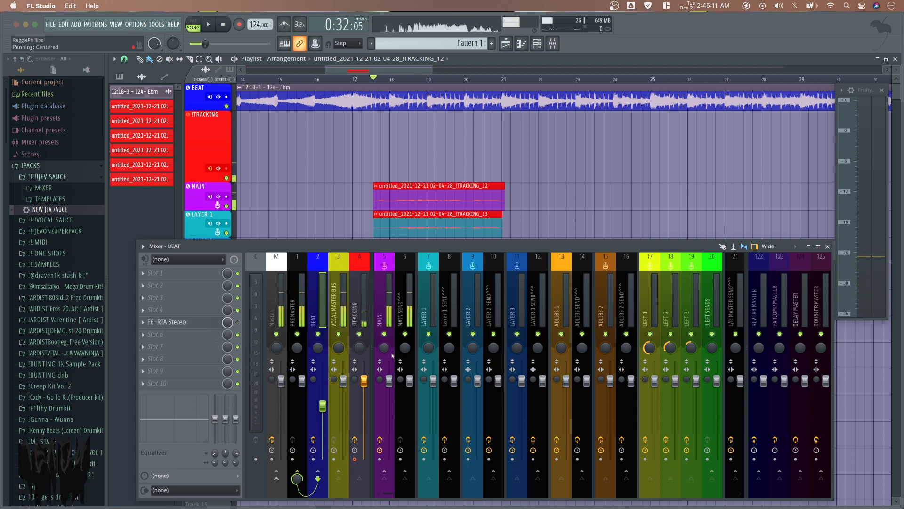
pyautogui.click(354, 307)
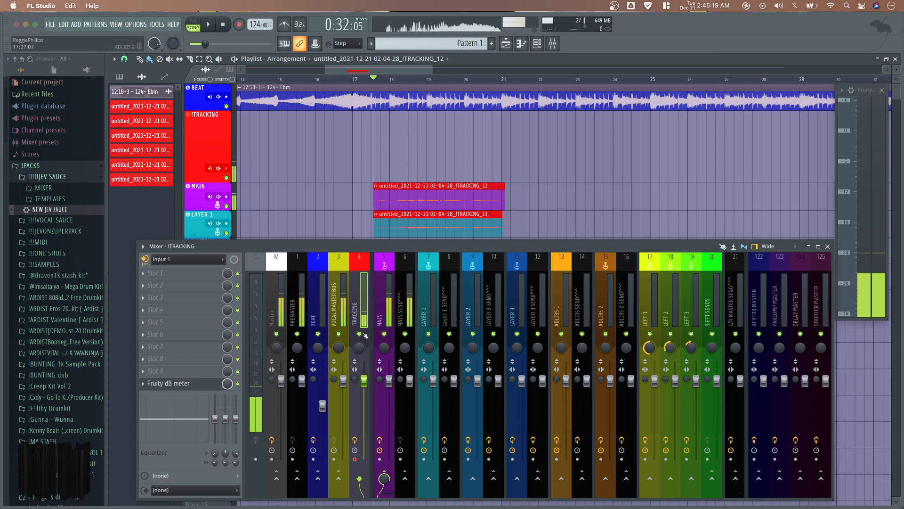
pyautogui.click(393, 310)
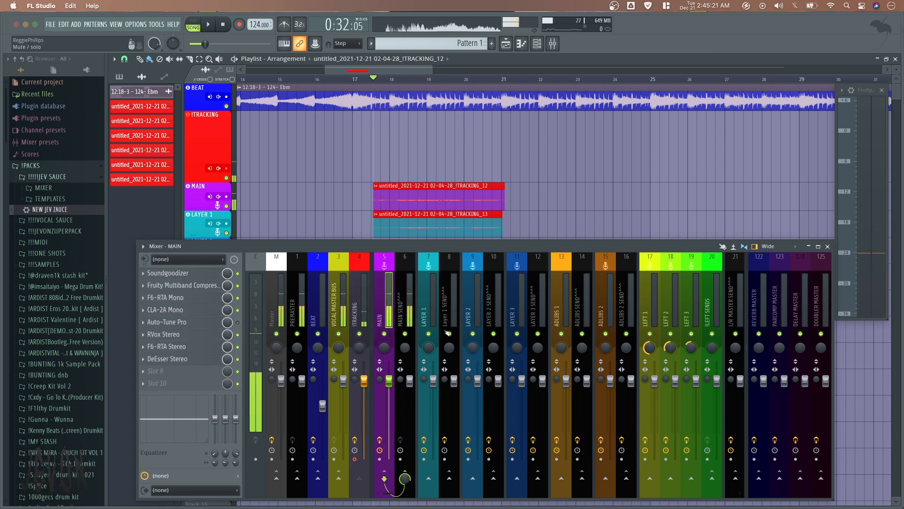
# Step: Raise the MAIN SEND track's send level to REVERB MASTER and play back the vocals to hear it
pyautogui.press('space')
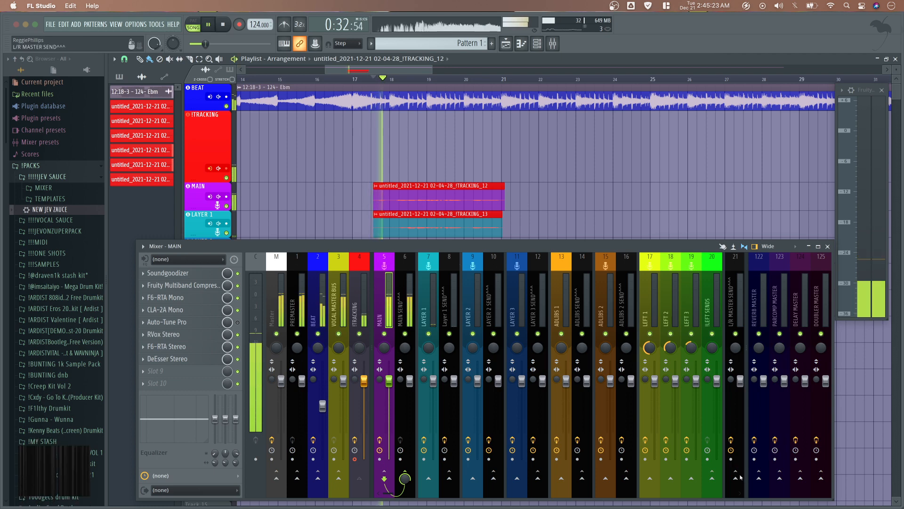
pyautogui.press('space')
pyautogui.click(405, 315)
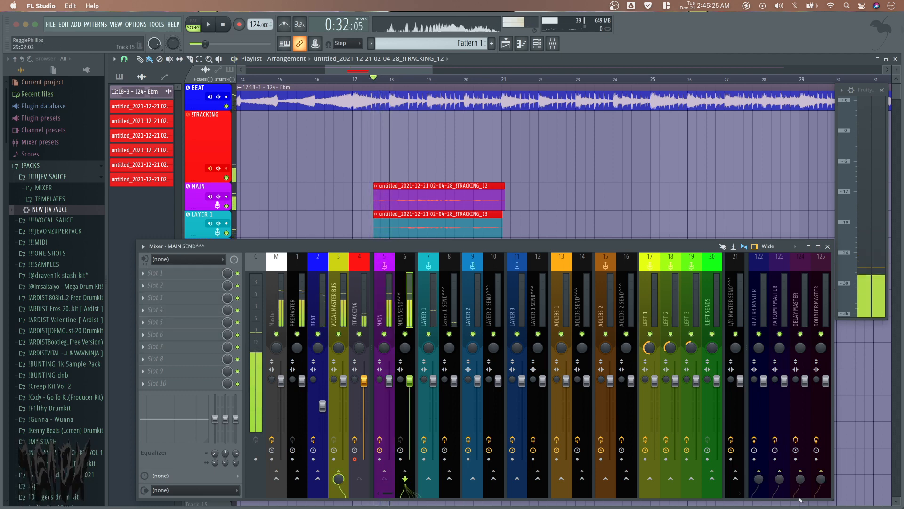
pyautogui.scroll(5, 758, 479)
pyautogui.press('space')
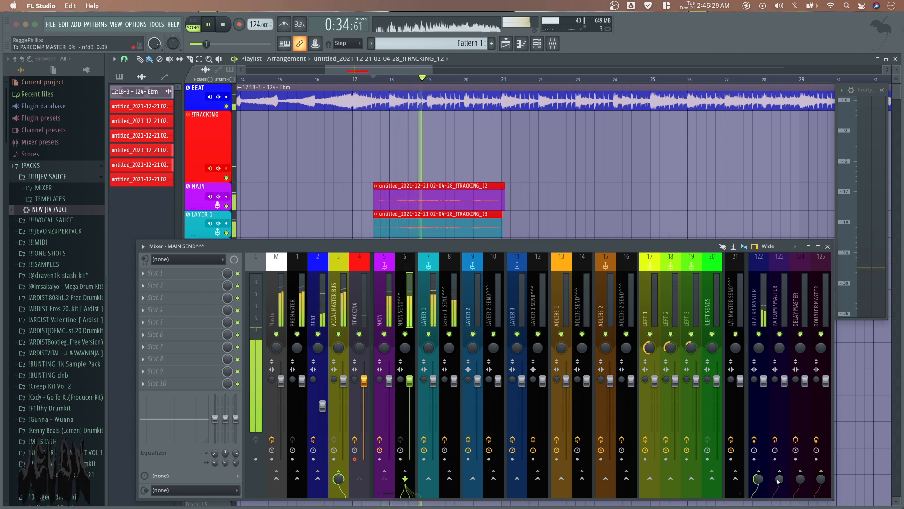
# Step: Raise the MAIN SEND track's send level to PARCOMP MASTER to 81% and restart playback to hear it
pyautogui.scroll(5, 779, 479)
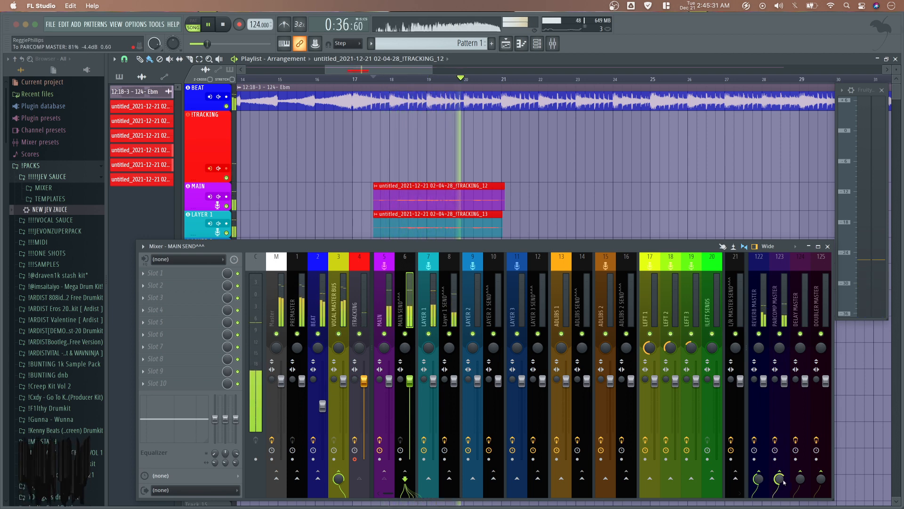
pyautogui.press('space')
pyautogui.press('space')
pyautogui.scroll(9, 821, 479)
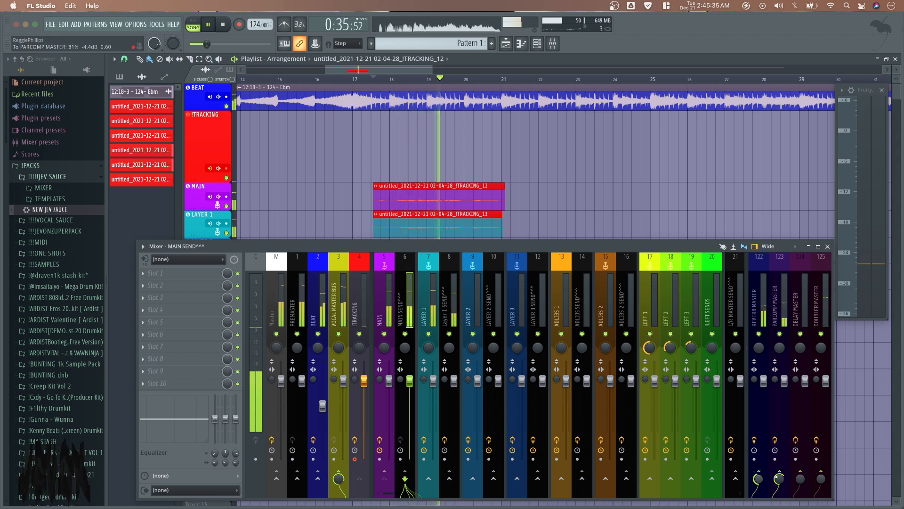
# Step: Turn MAIN SEND's sends to PARCOMP MASTER and REVERB MASTER all the way down, stop playback and close the mixer
pyautogui.scroll(-8, 780, 479)
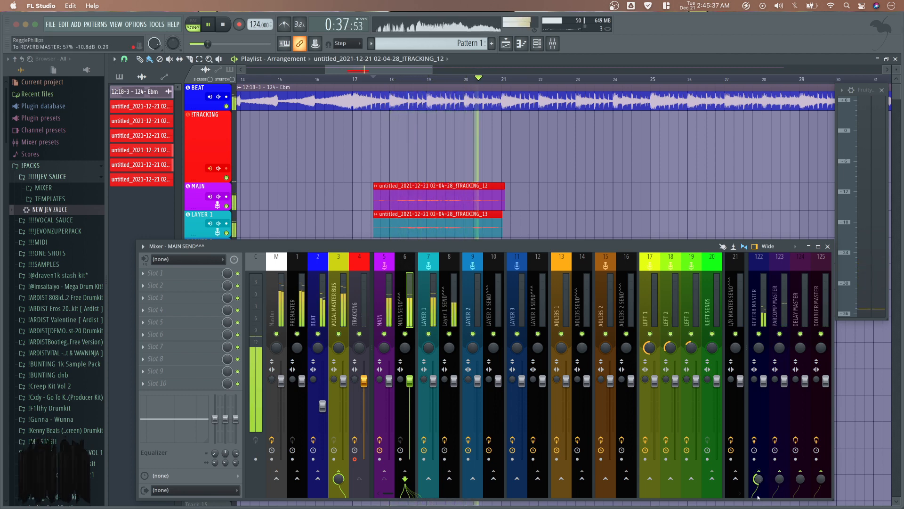
pyautogui.scroll(-5, 758, 481)
pyautogui.press('space')
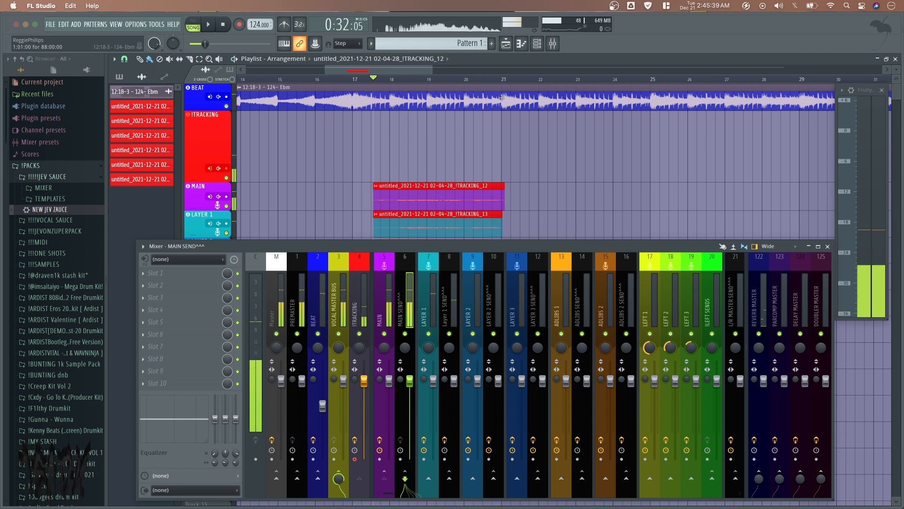
pyautogui.click(828, 247)
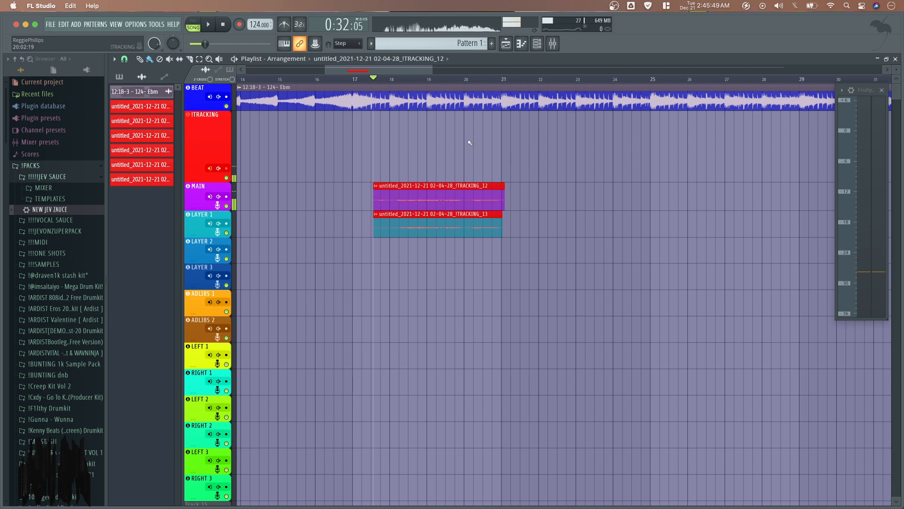
pyautogui.scroll(-4, 533, 186)
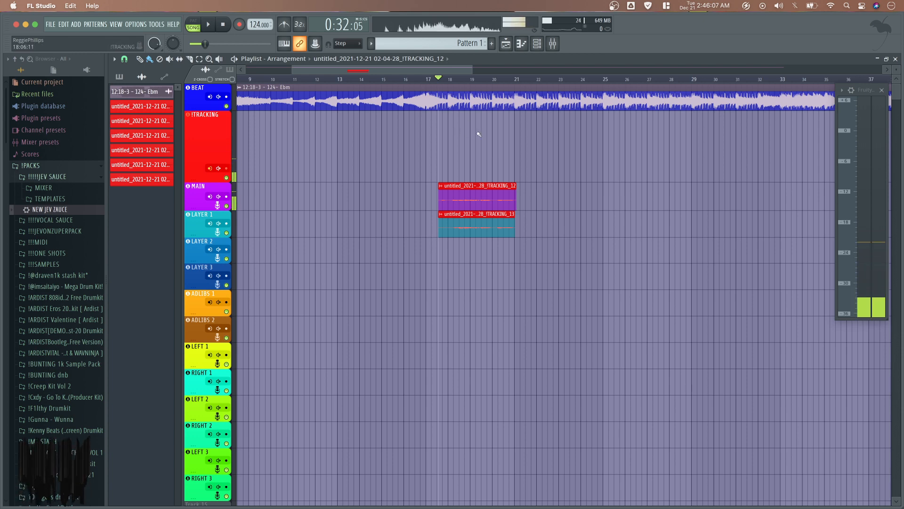
pyautogui.hscroll(-10, 443, 83)
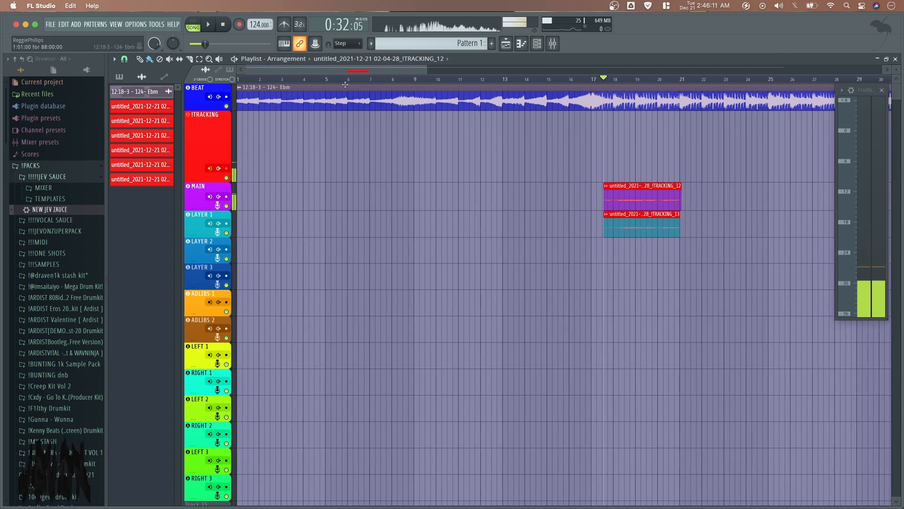
pyautogui.hscroll(1, 366, 74)
pyautogui.moveTo(366, 73); pyautogui.dragTo(358, 74)
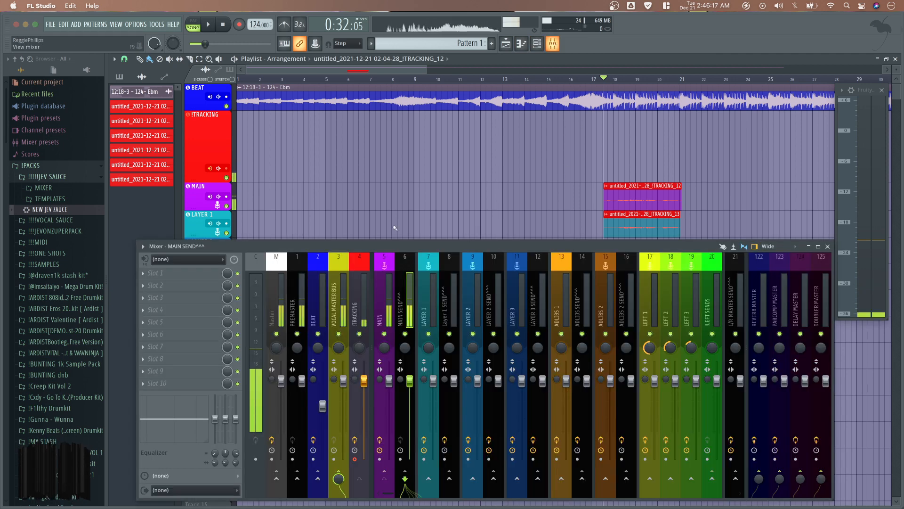
pyautogui.click(553, 43)
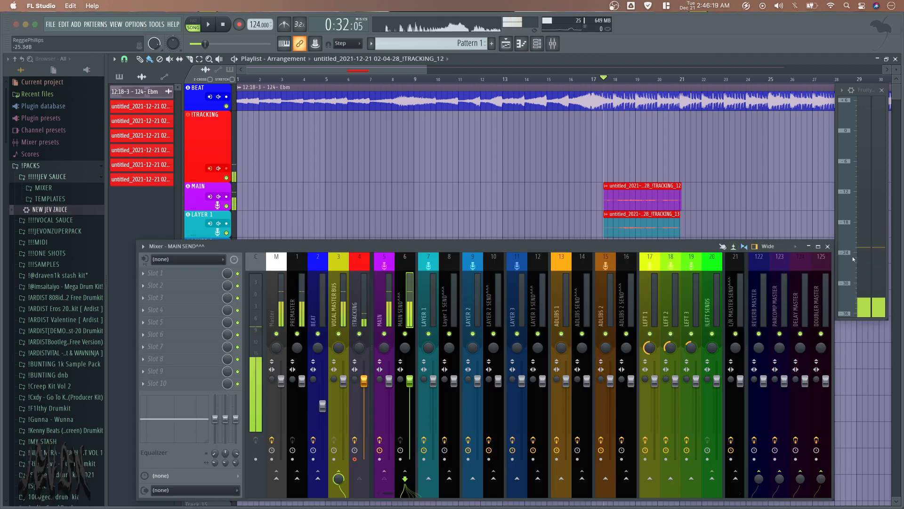
pyautogui.click(828, 246)
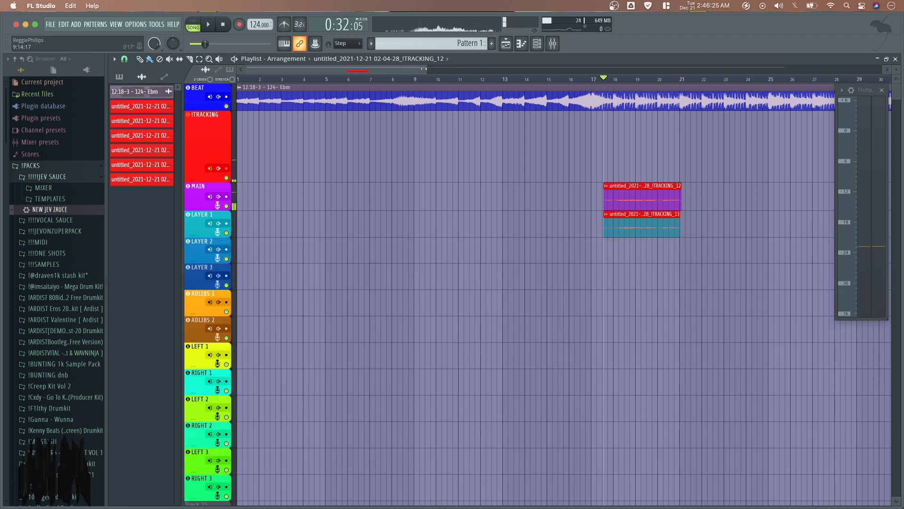
pyautogui.scroll(-3, 436, 66)
pyautogui.scroll(-4, 436, 66)
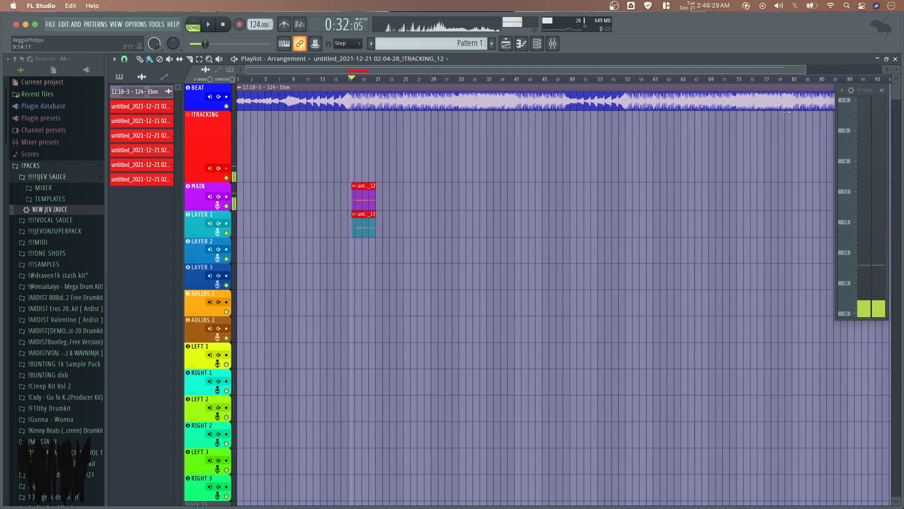
pyautogui.moveTo(809, 70); pyautogui.dragTo(417, 150)
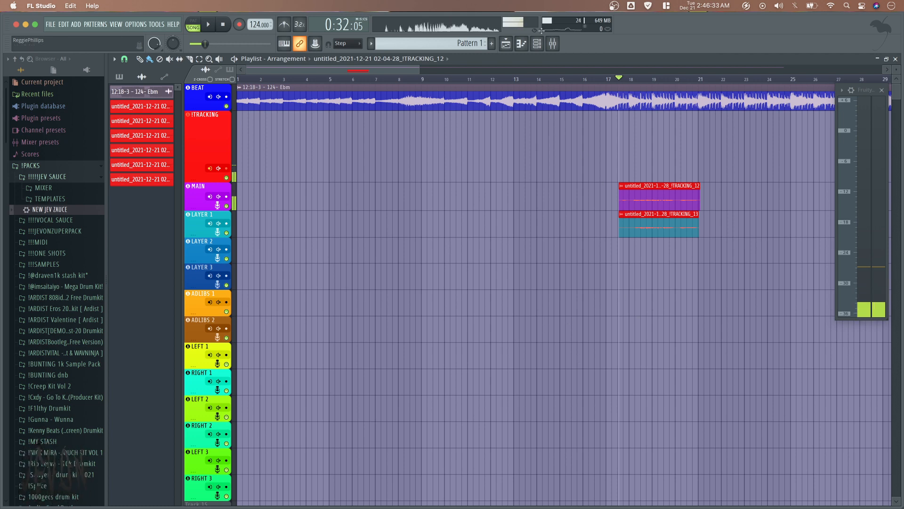
# Step: Open the mixer and examine PARCOMP MASTER's effects and the tracks up to RIGHT SENDS and RIGHT 2
pyautogui.click(553, 43)
pyautogui.click(775, 306)
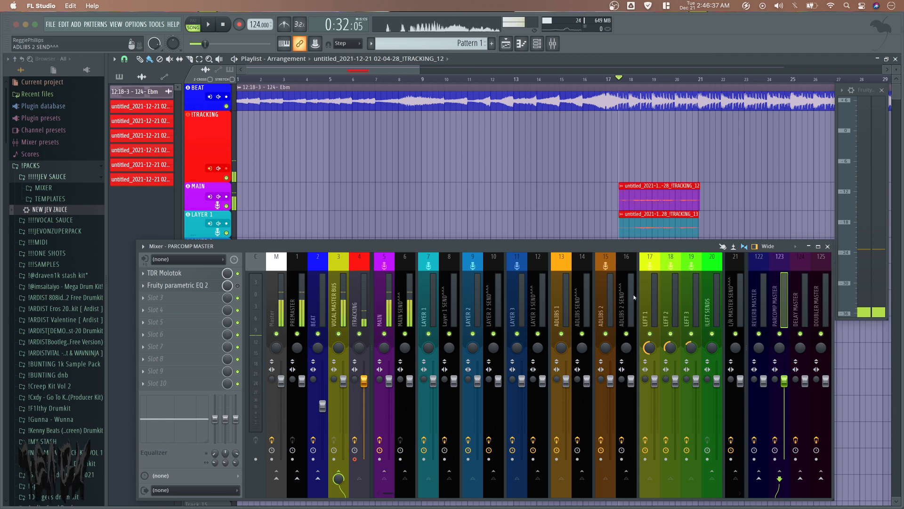
pyautogui.hscroll(1, 475, 277)
pyautogui.hscroll(2, 474, 277)
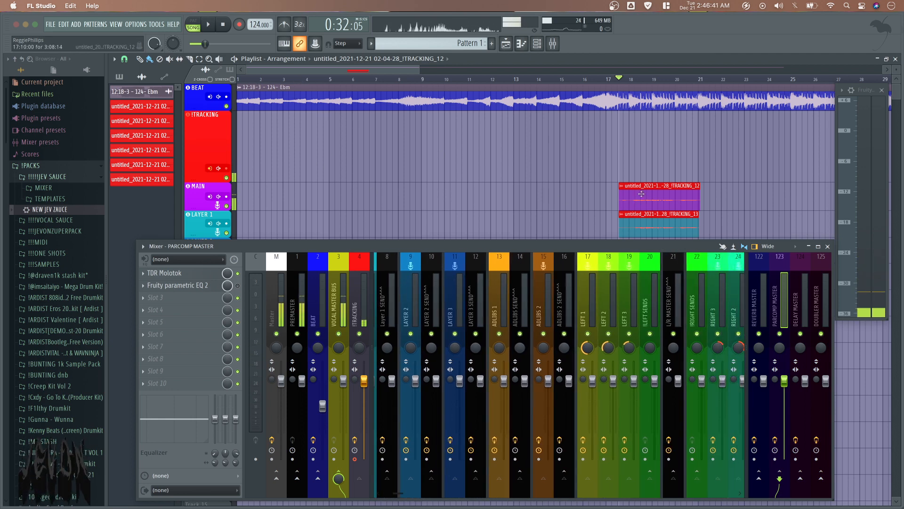
# Step: Check the sample settings of the BEAT clip, and close them together with the mixer
pyautogui.doubleClick(408, 105)
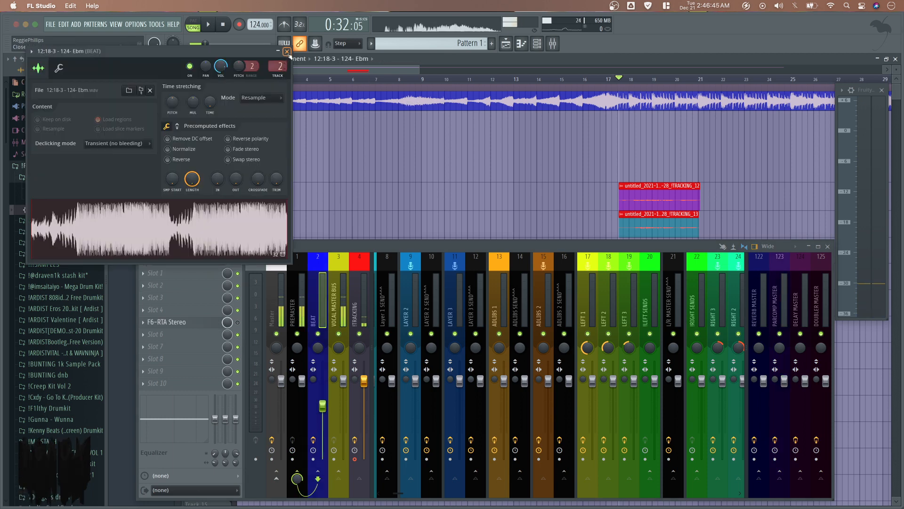
pyautogui.click(287, 51)
pyautogui.scroll(3, 470, 275)
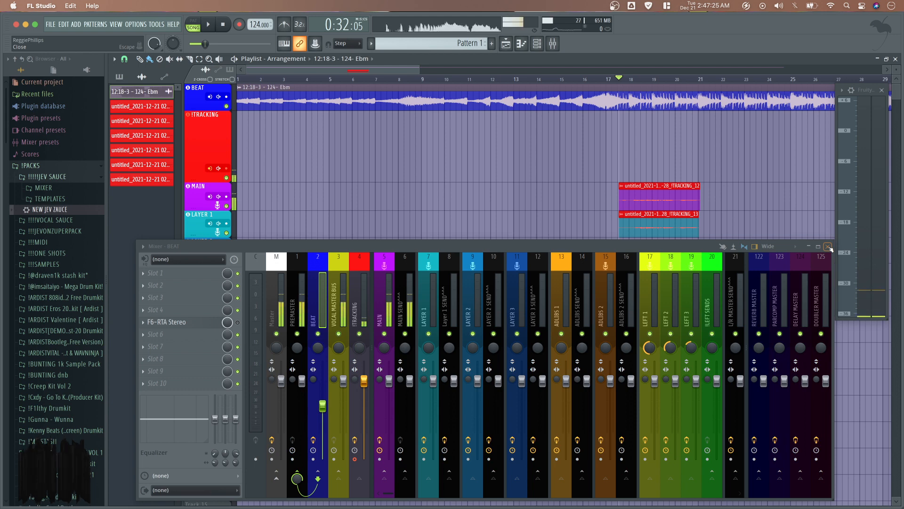
pyautogui.click(828, 247)
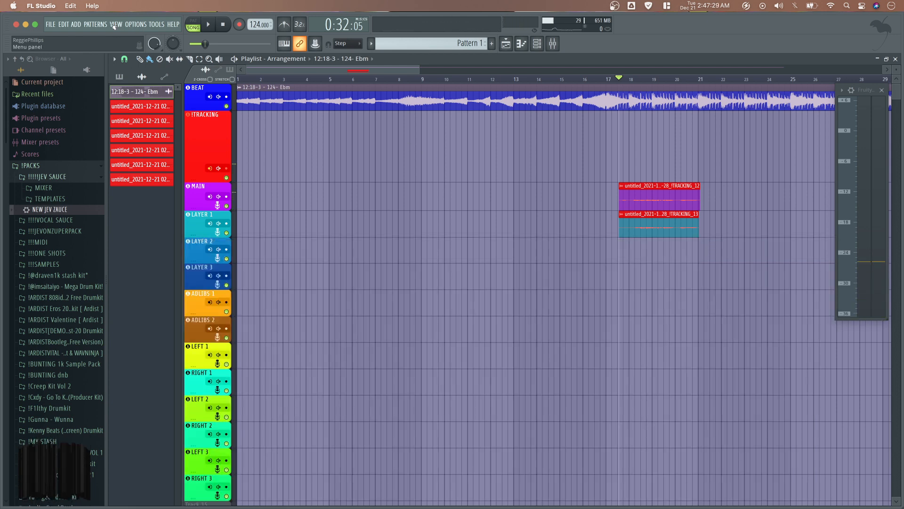
# Step: View the list of project templates available for a new project and dismiss it without choosing one
pyautogui.click(49, 24)
pyautogui.moveTo(75, 47)
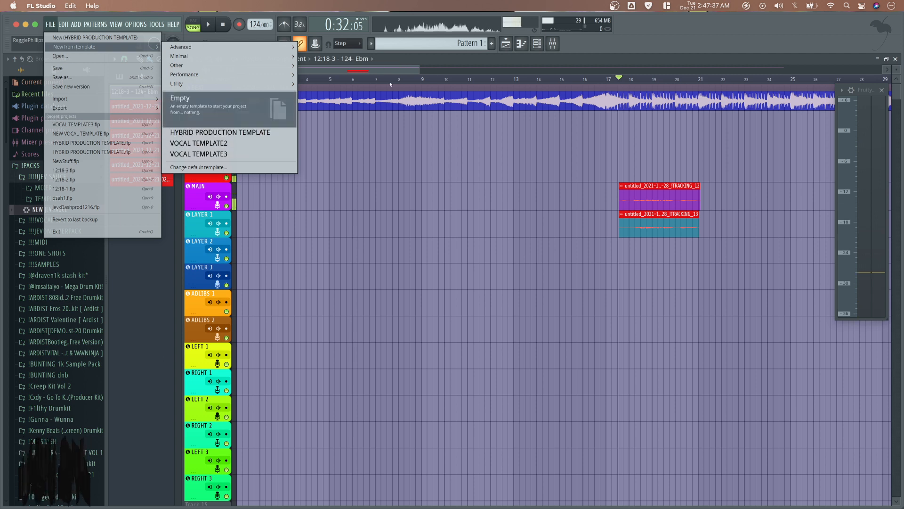
pyautogui.click(406, 60)
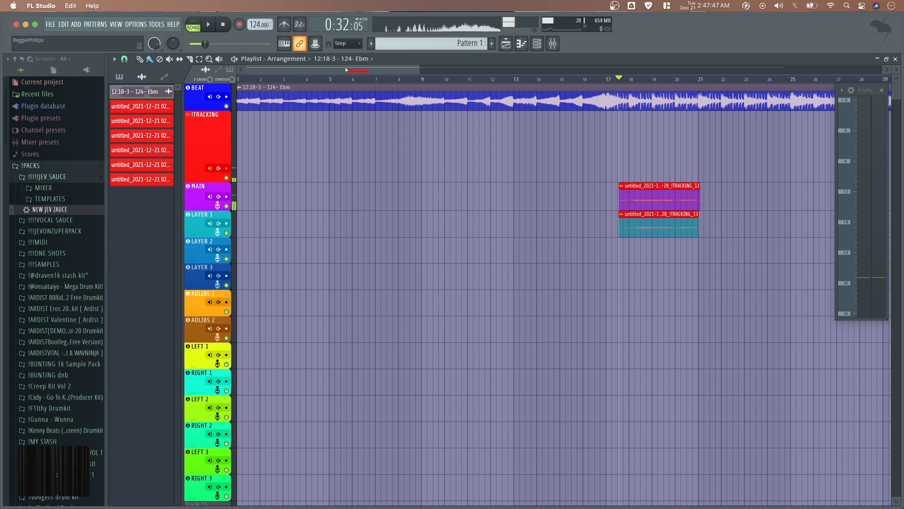
pyautogui.moveTo(345, 67); pyautogui.dragTo(499, 68)
pyautogui.hscroll(-10, 544, 83)
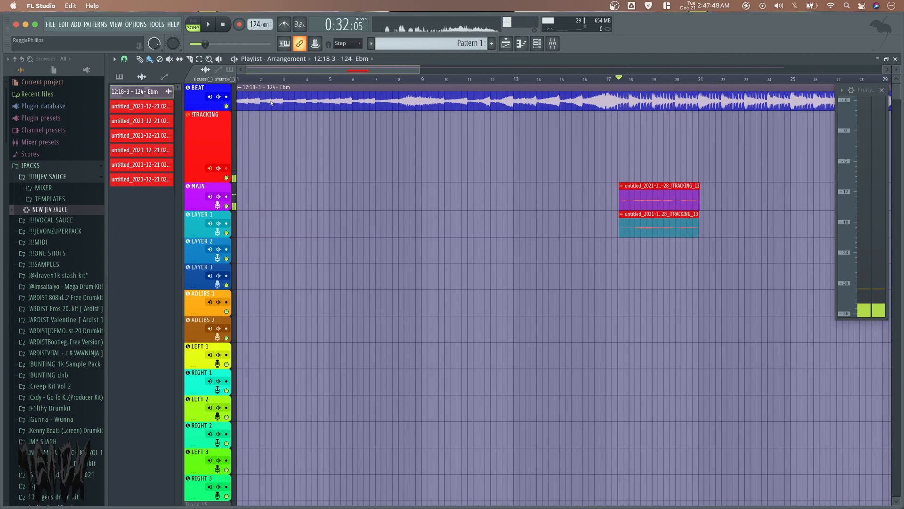
# Step: Open the mixer, examine the effects and routing of PREMASTER, Master, BEAT and MAIN SEND, and close it
pyautogui.click(556, 47)
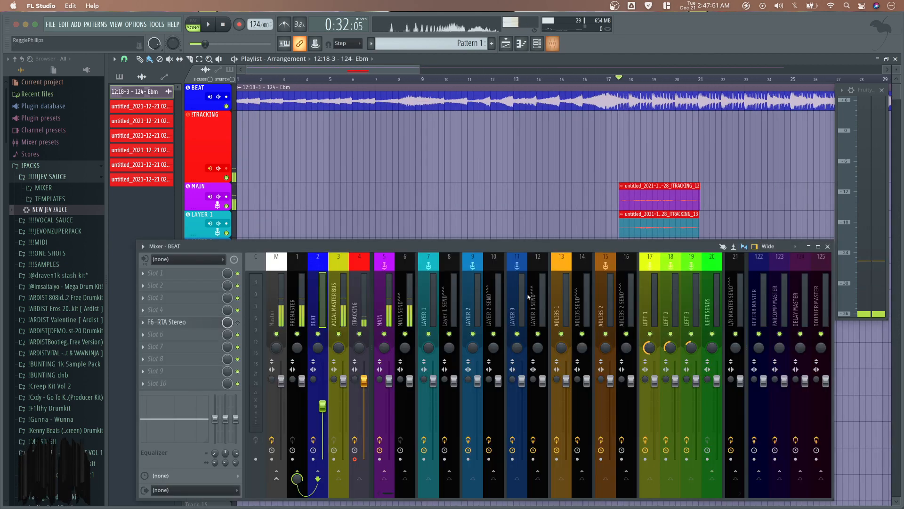
pyautogui.hscroll(5, 528, 297)
pyautogui.hscroll(-4, 528, 294)
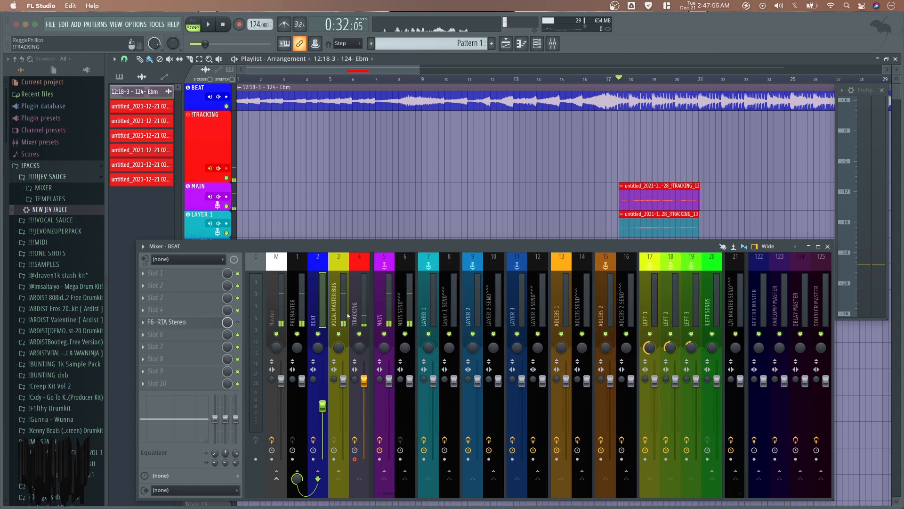
pyautogui.click(296, 303)
pyautogui.click(276, 307)
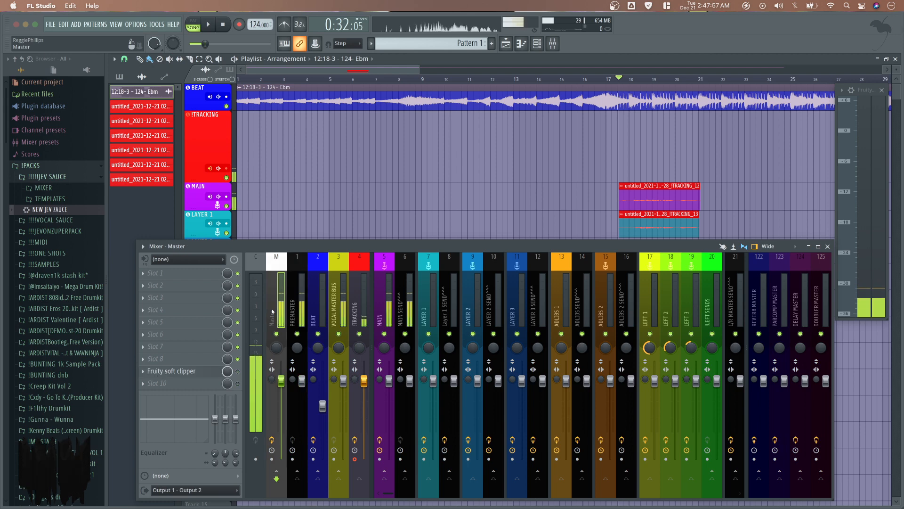
pyautogui.click(313, 304)
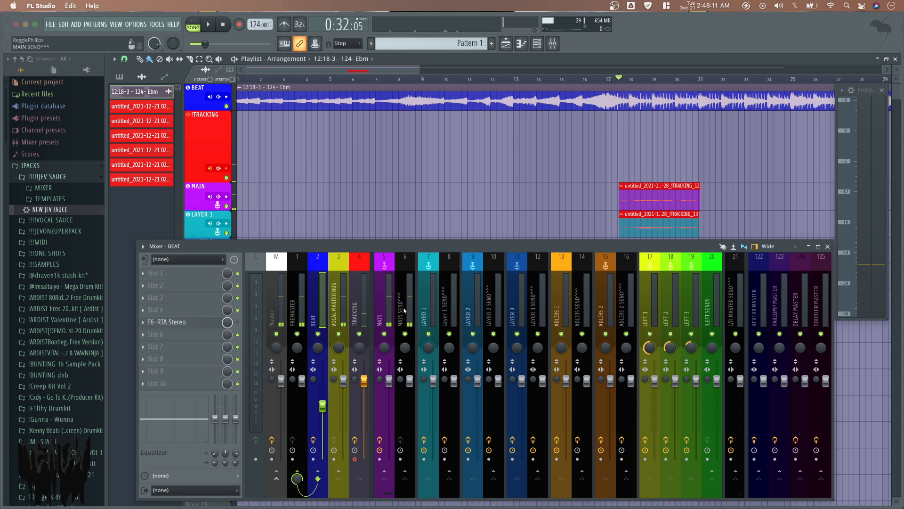
pyautogui.click(400, 292)
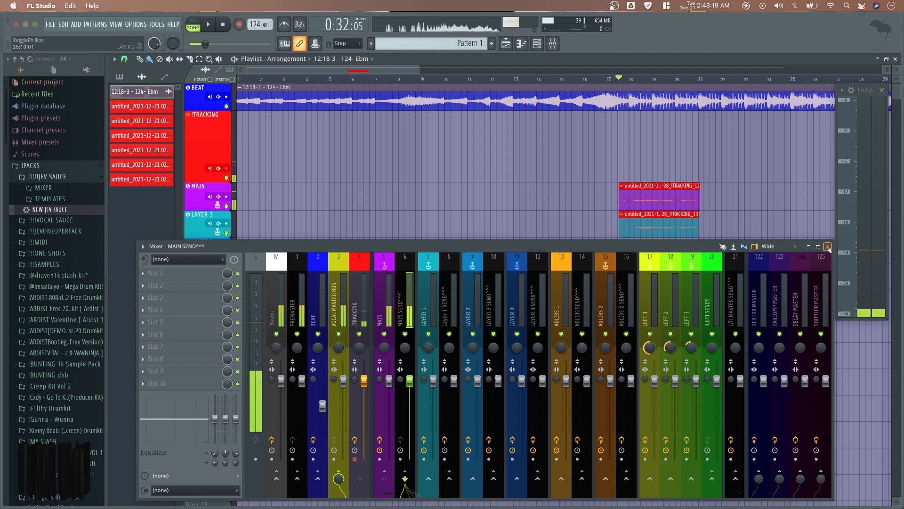
pyautogui.press('F9')
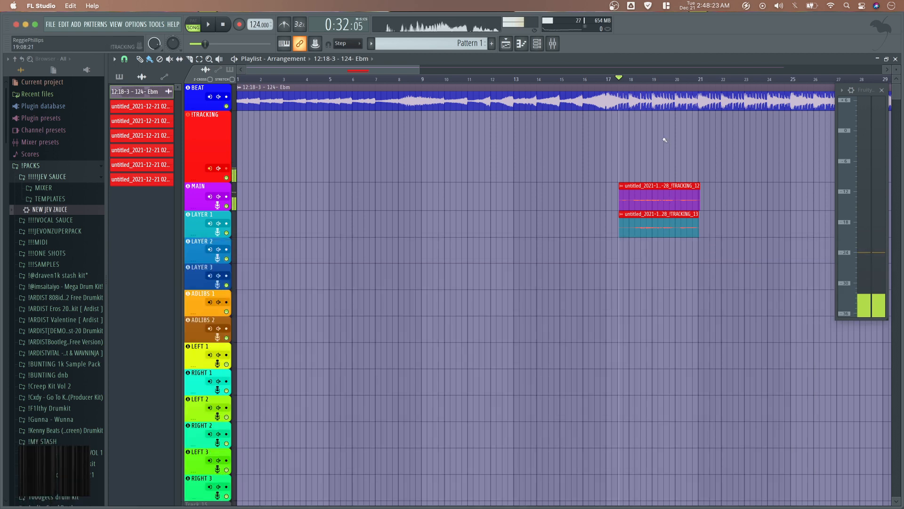
pyautogui.moveTo(372, 70); pyautogui.dragTo(426, 76)
pyautogui.scroll(5, 497, 285)
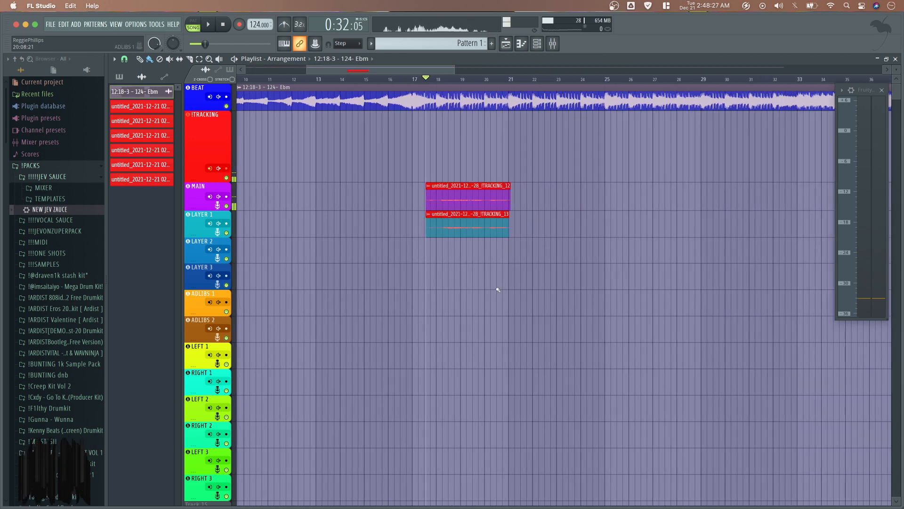
pyautogui.scroll(3, 498, 281)
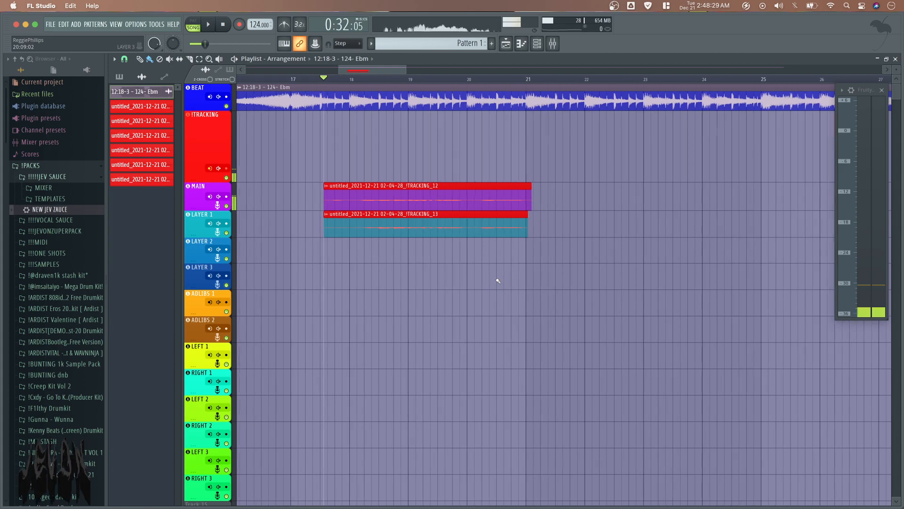
pyautogui.scroll(-6, 498, 281)
pyautogui.scroll(-2, 498, 281)
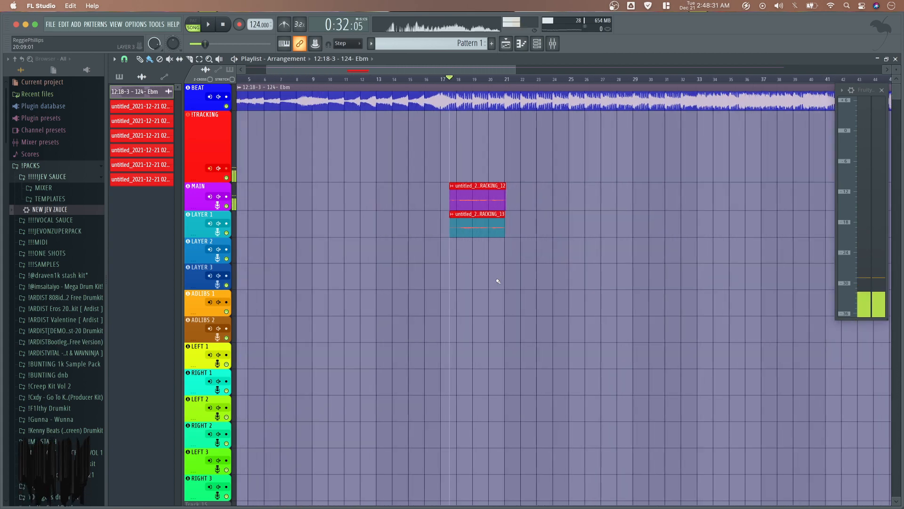
pyautogui.scroll(5, 498, 281)
pyautogui.scroll(-2, 499, 281)
pyautogui.scroll(-2, 498, 281)
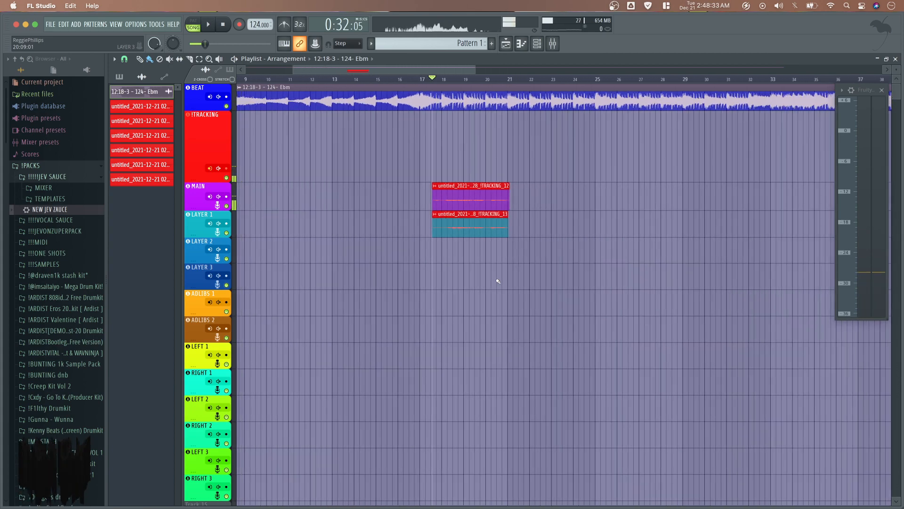